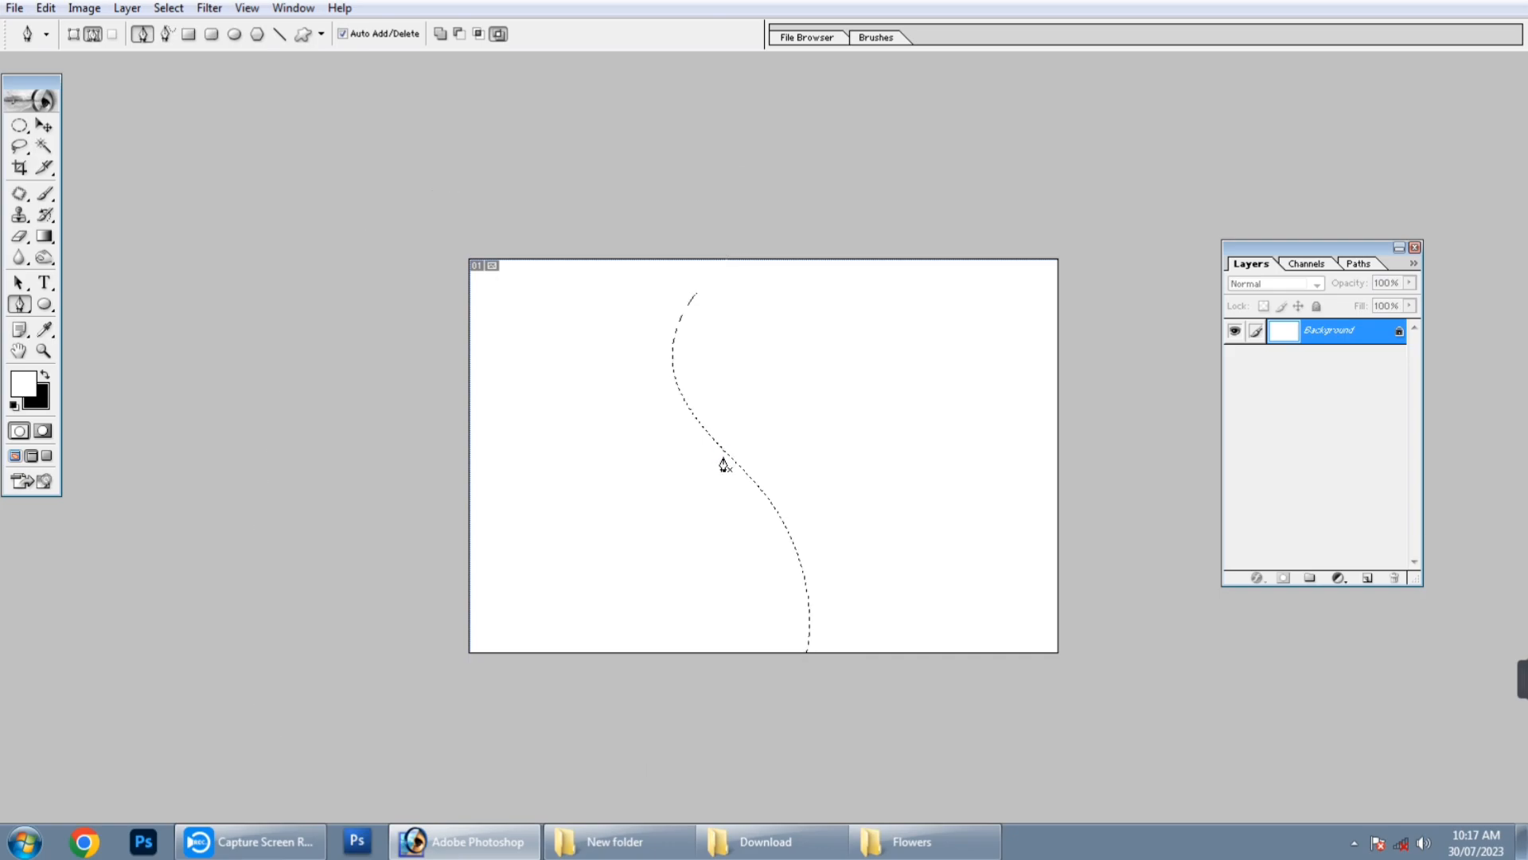
- Copy the curved selection to a new layer and fill the shape with red BF1414
key(ctrl+j)
key(v)
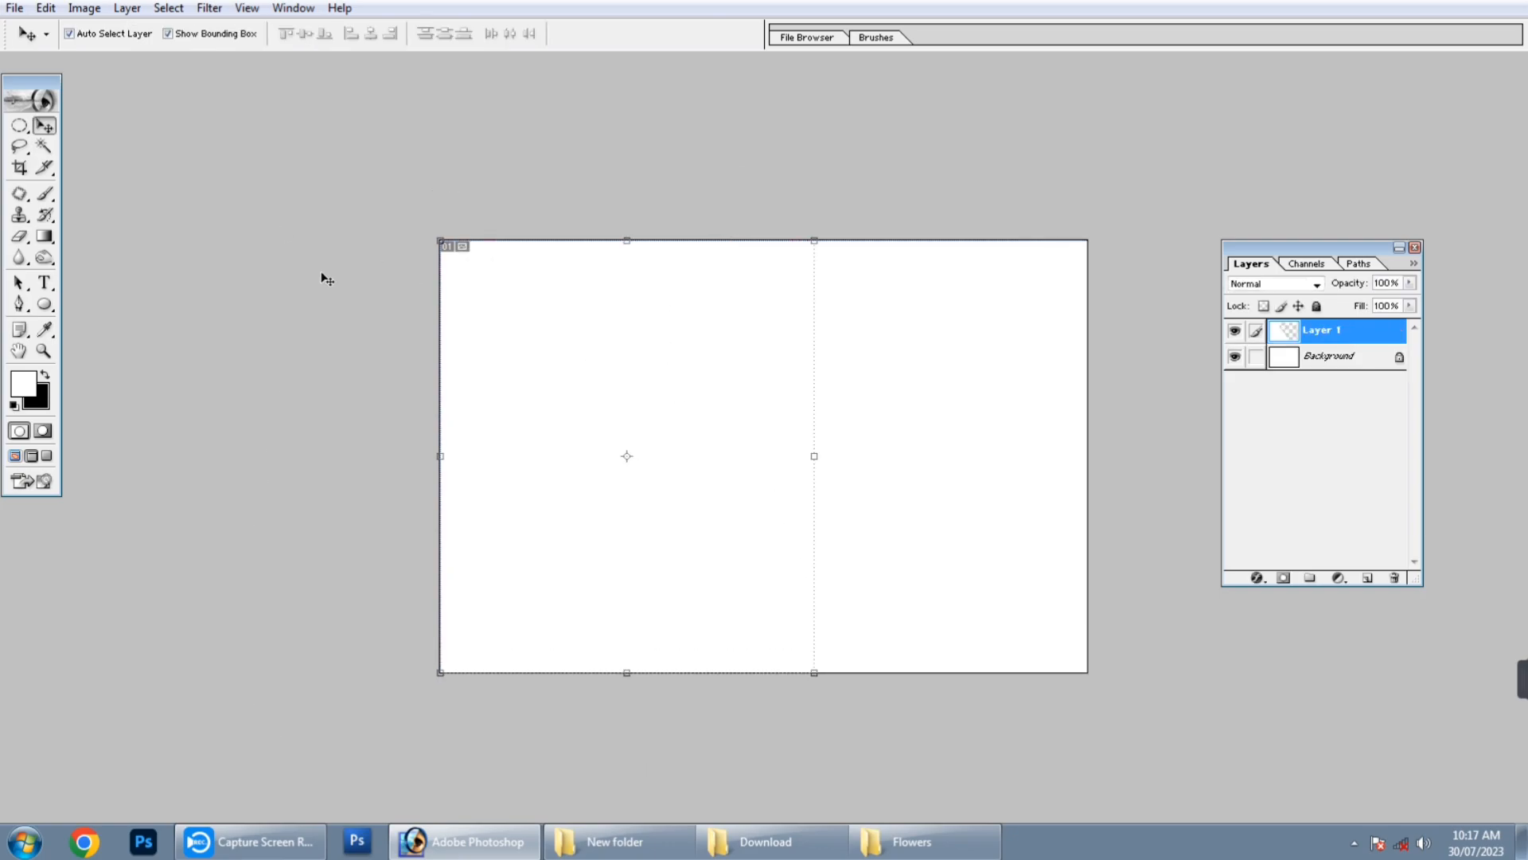
click(21, 386)
click(352, 432)
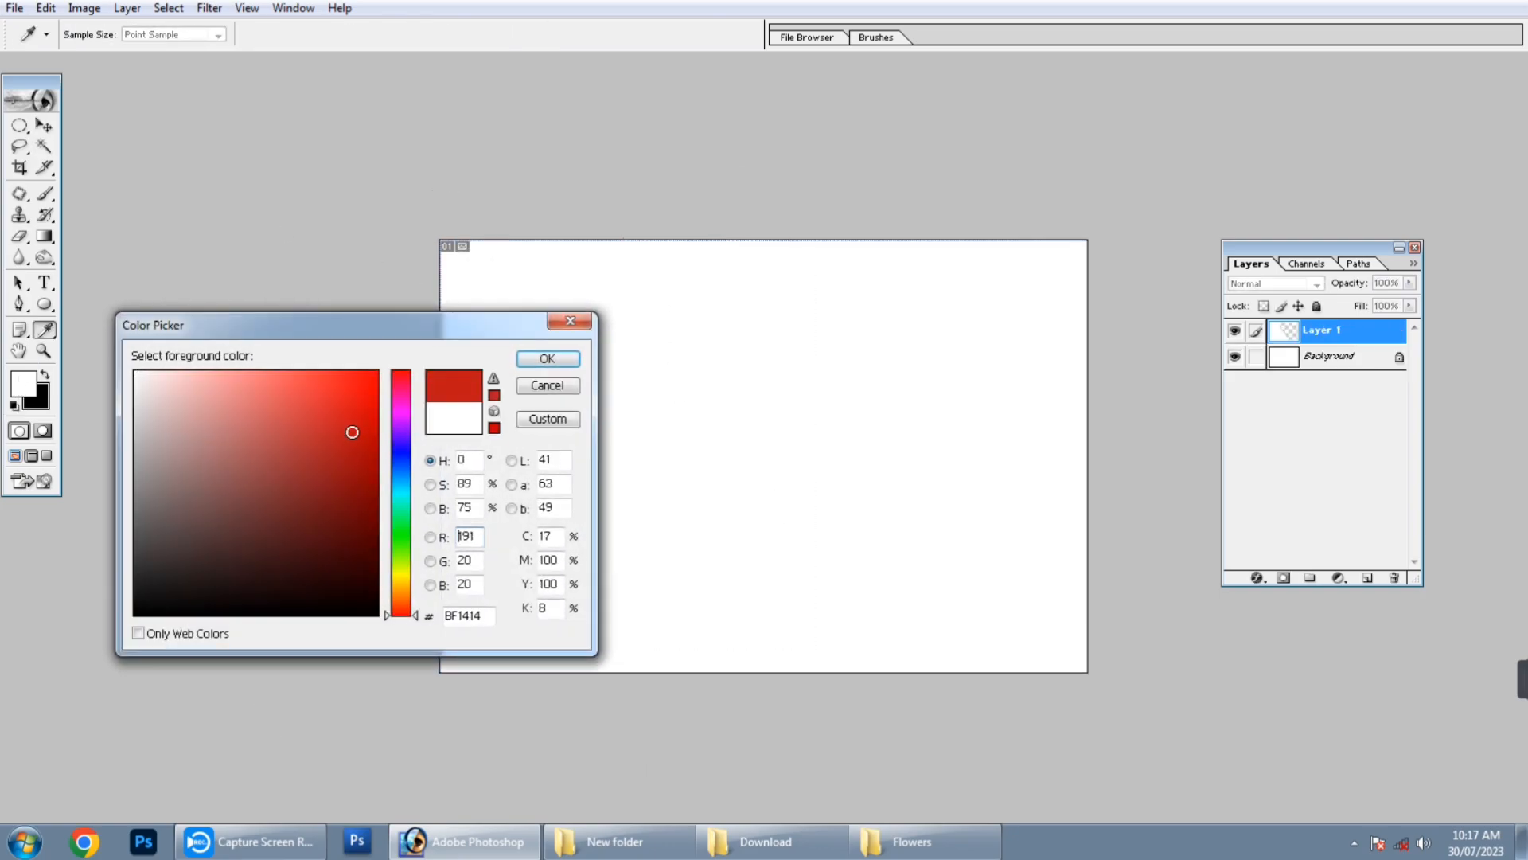
key(Return)
key(alt+s)
key(l)
key(Return)
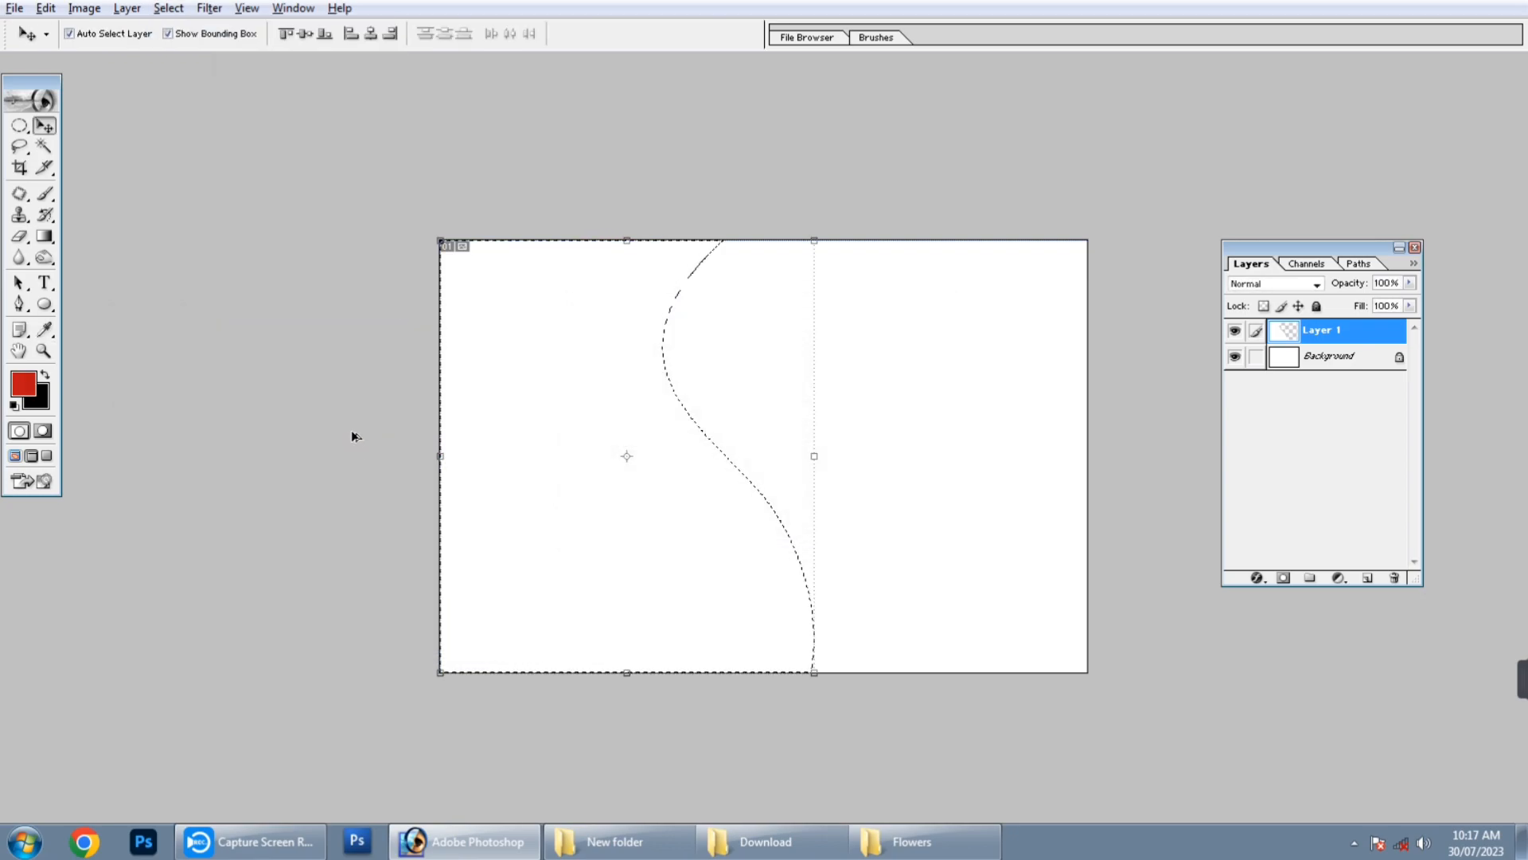
key(alt+BackSpace)
key(ctrl+d)
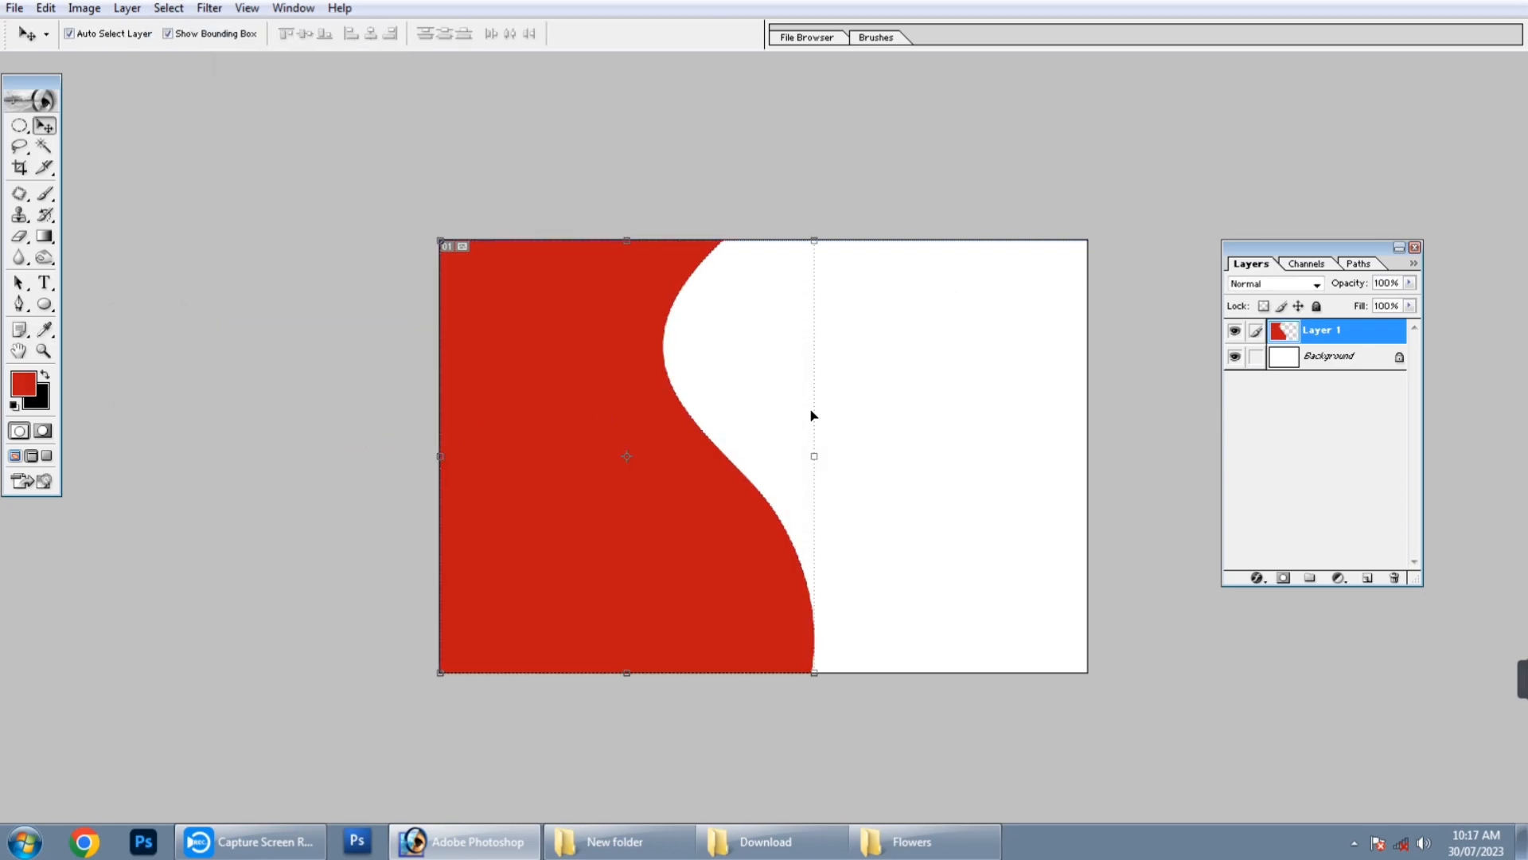
- Widen the red shape to about 103.1%, skew it horizontally about -1.9° and shift it slightly left
drag(817, 411, 823, 413)
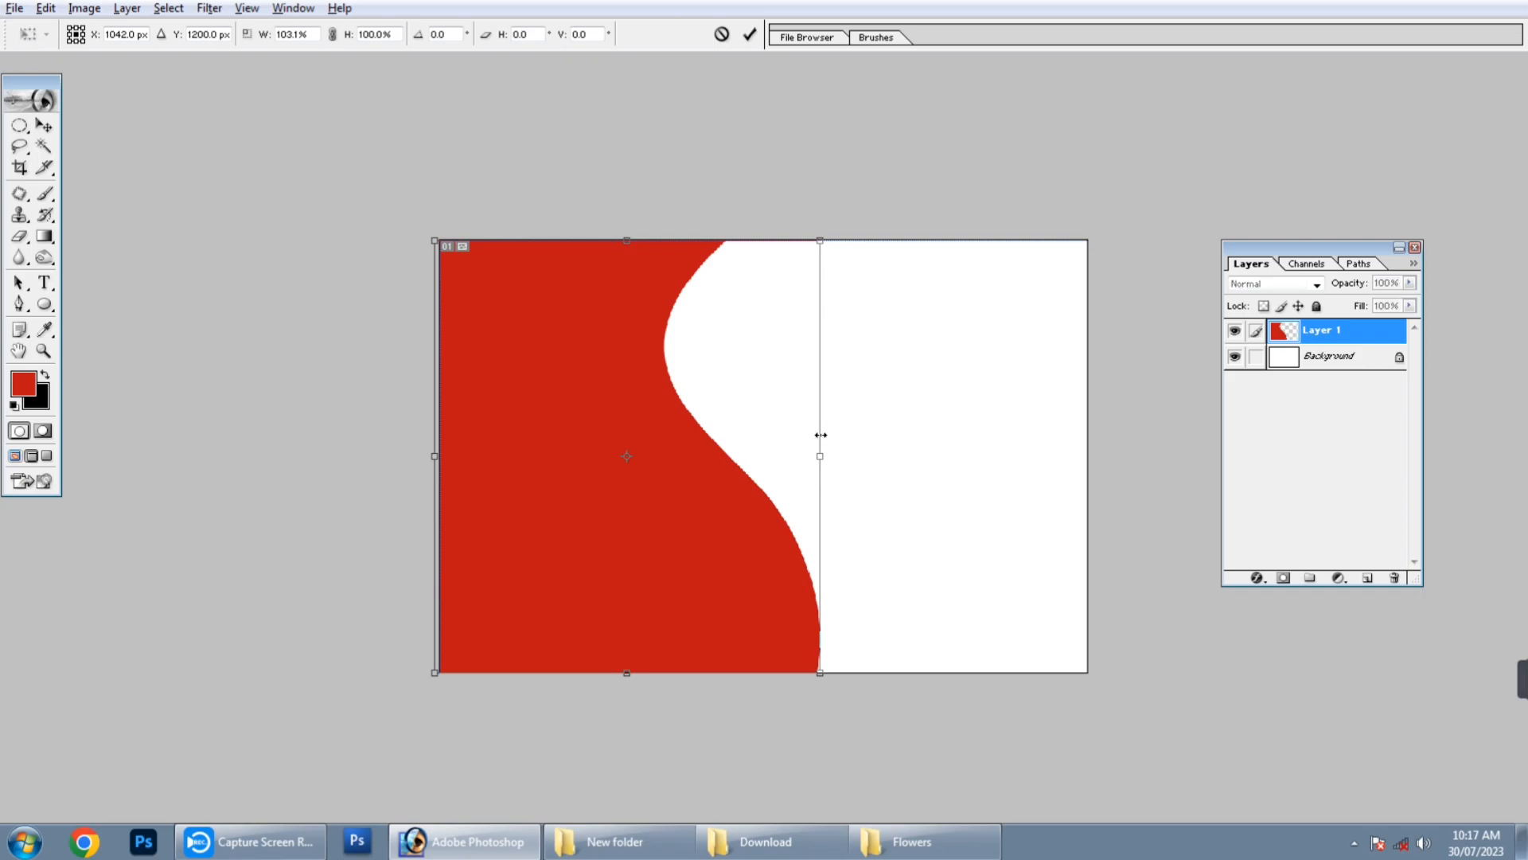
drag(823, 678, 807, 678)
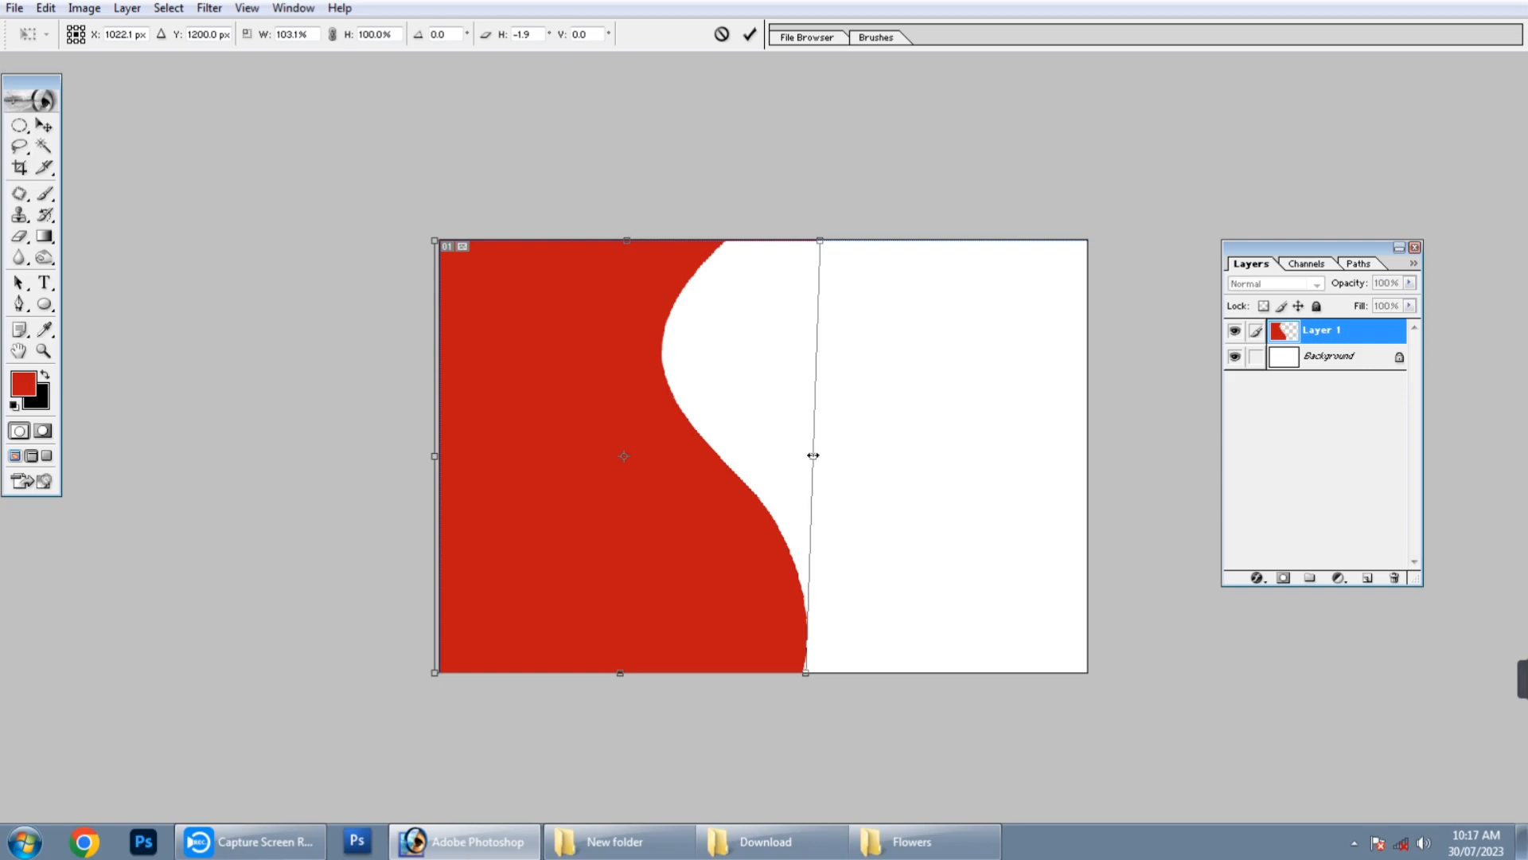
double_click(621, 459)
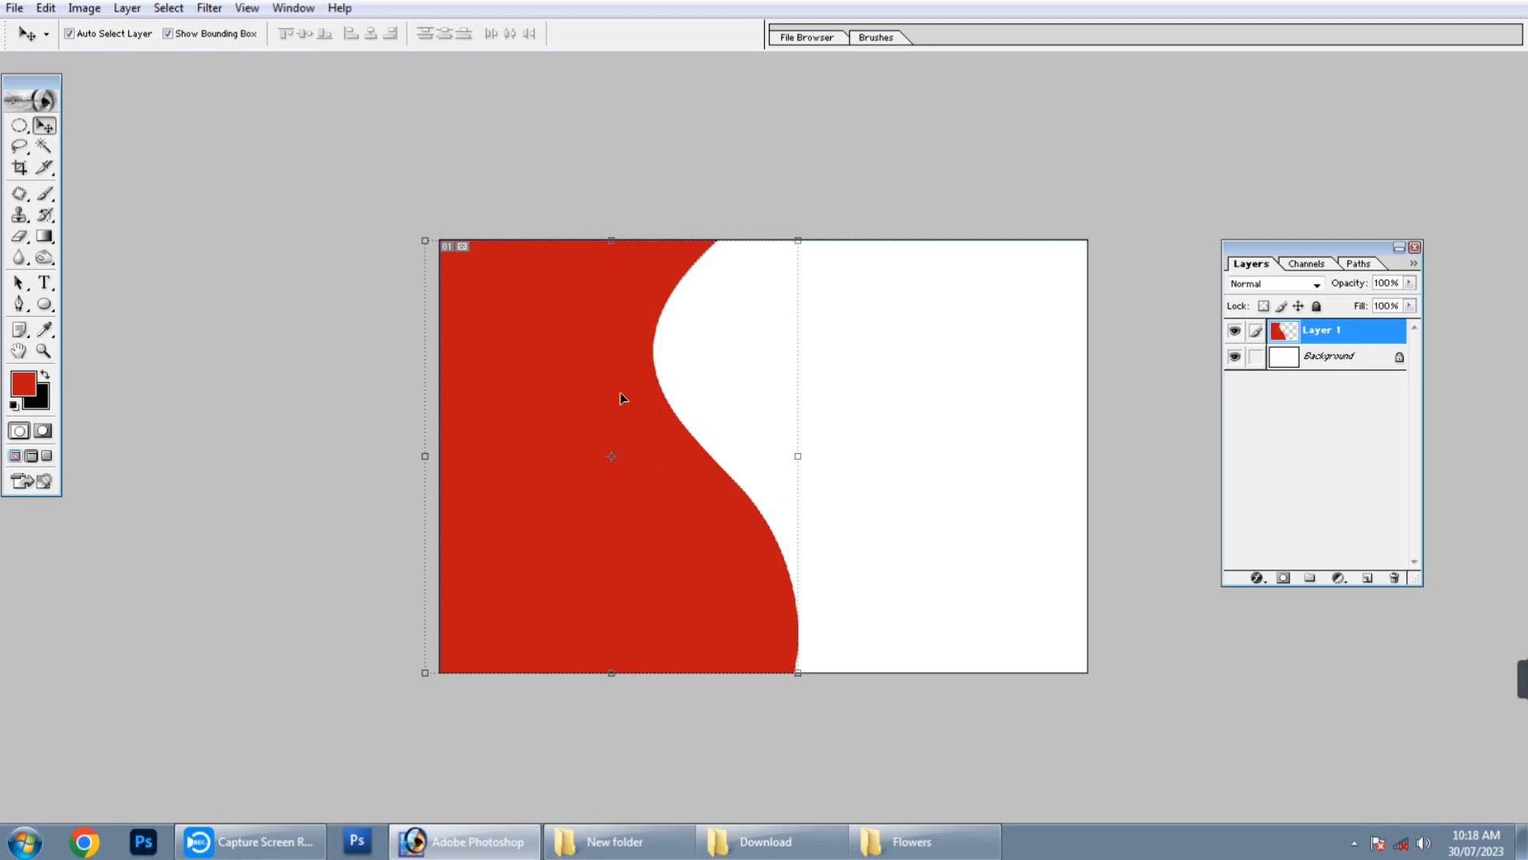
- Duplicate the red Layer 1, nudge the copy to the right and set its opacity to 20%
right_click(1312, 335)
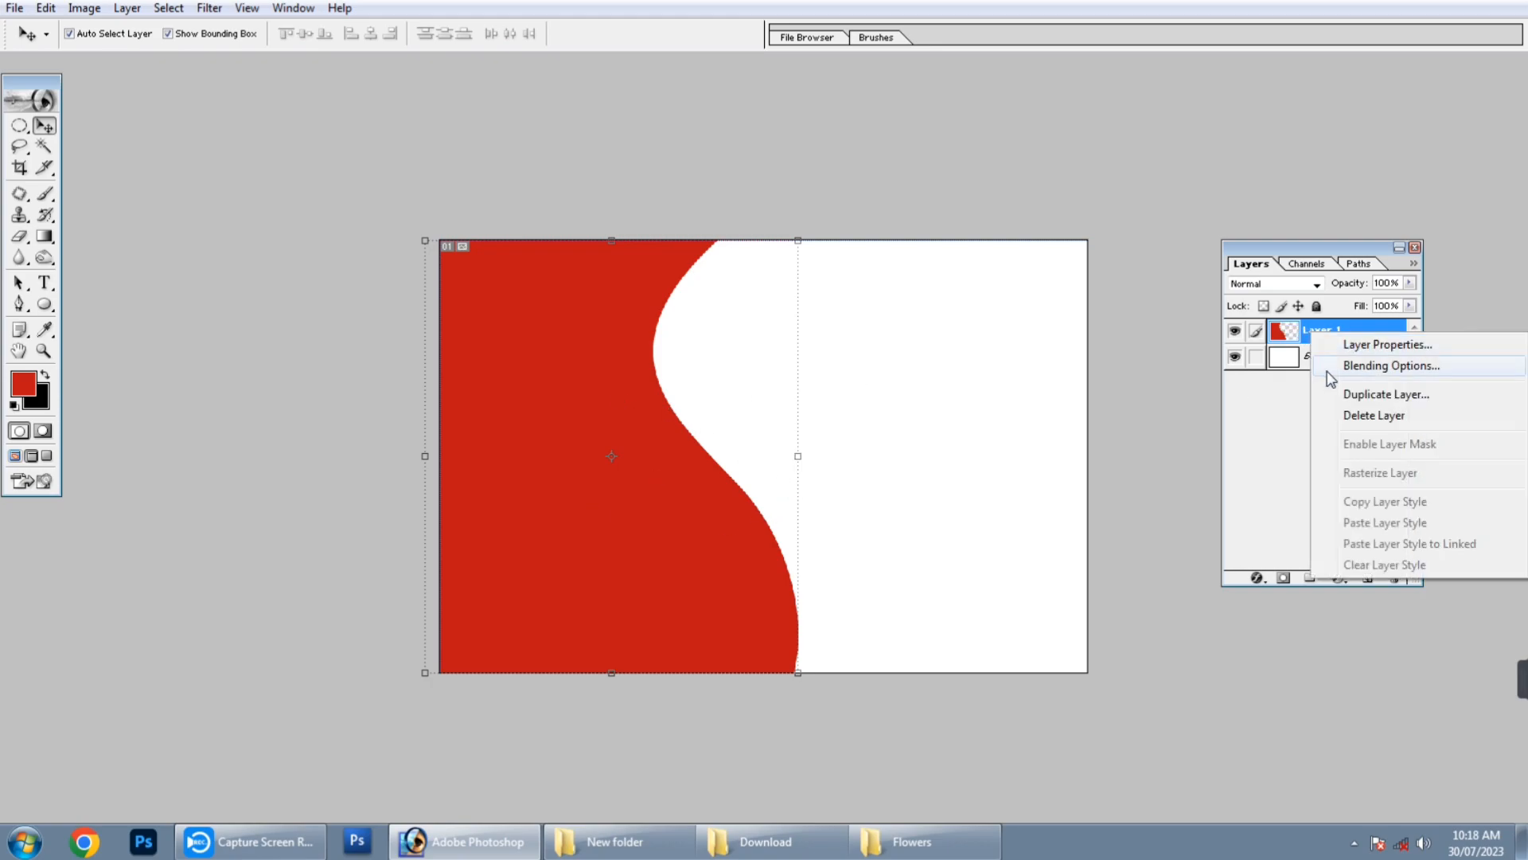
click(1366, 395)
click(873, 460)
key(Right)
key(Right)
key(Right)
key(Right)
key(Right)
key(Right)
key(Right)
key(Right)
key(Right)
key(2)
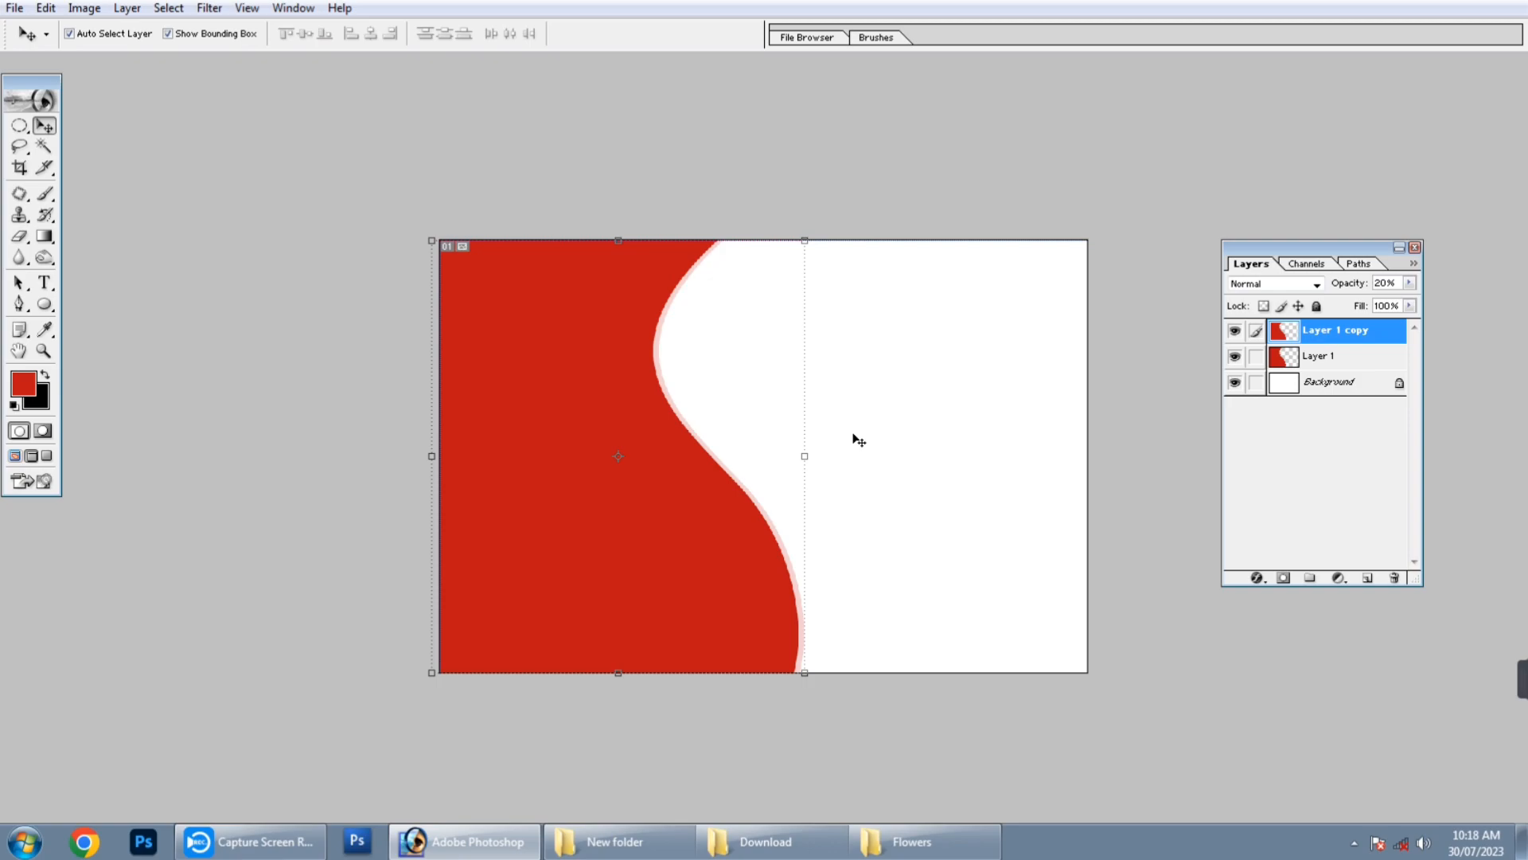
- Nudge the translucent red copy slightly further right and set its opacity to 22%
key(Right)
key(Right)
key(Right)
key(1)
key(2)
key(2)
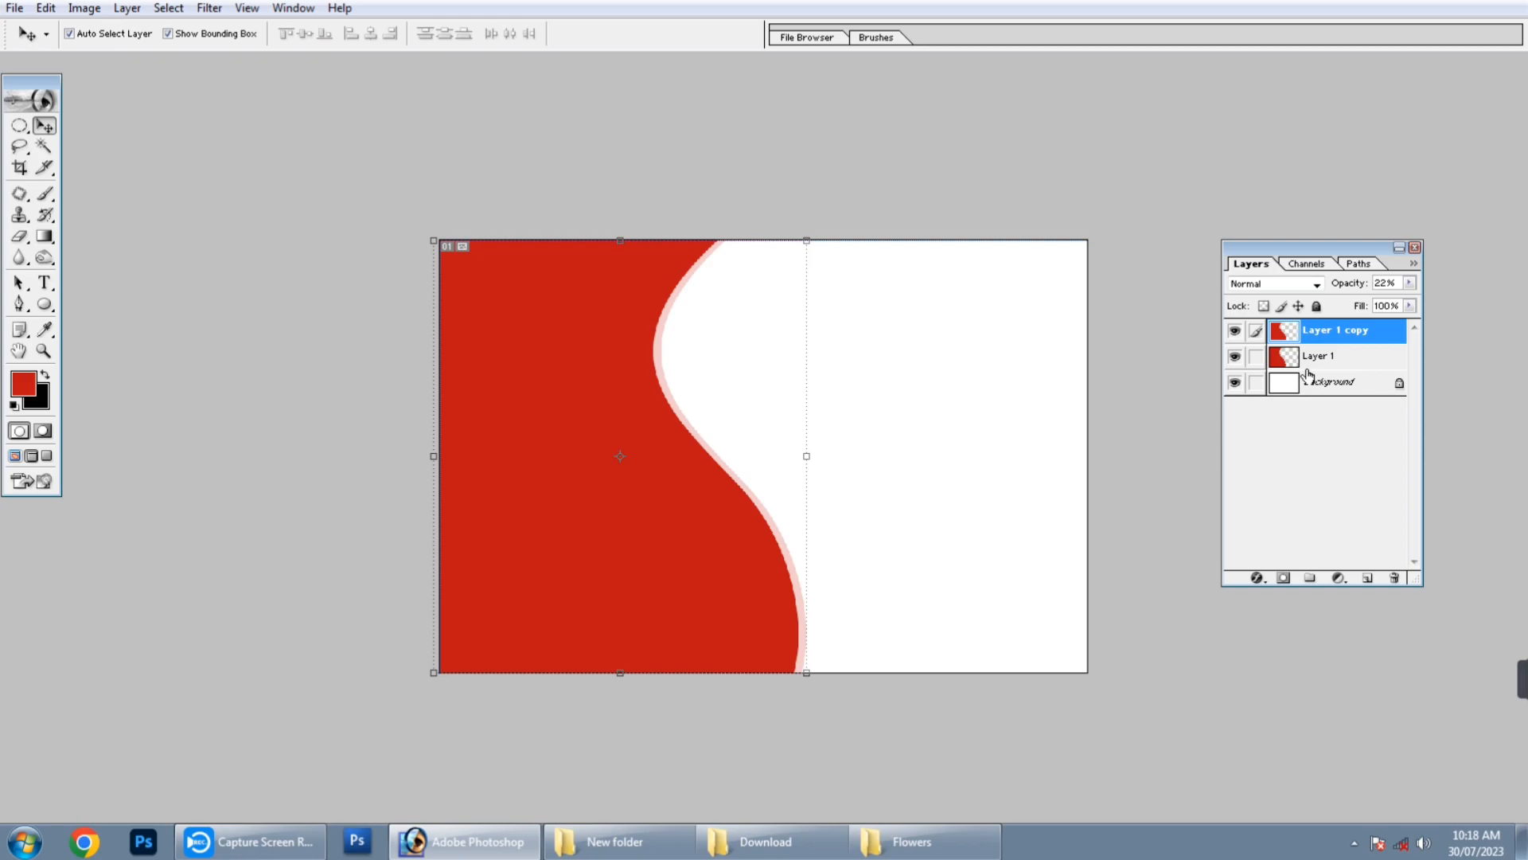
- Duplicate the translucent Layer 1 copy twice
right_click(1315, 334)
click(1378, 400)
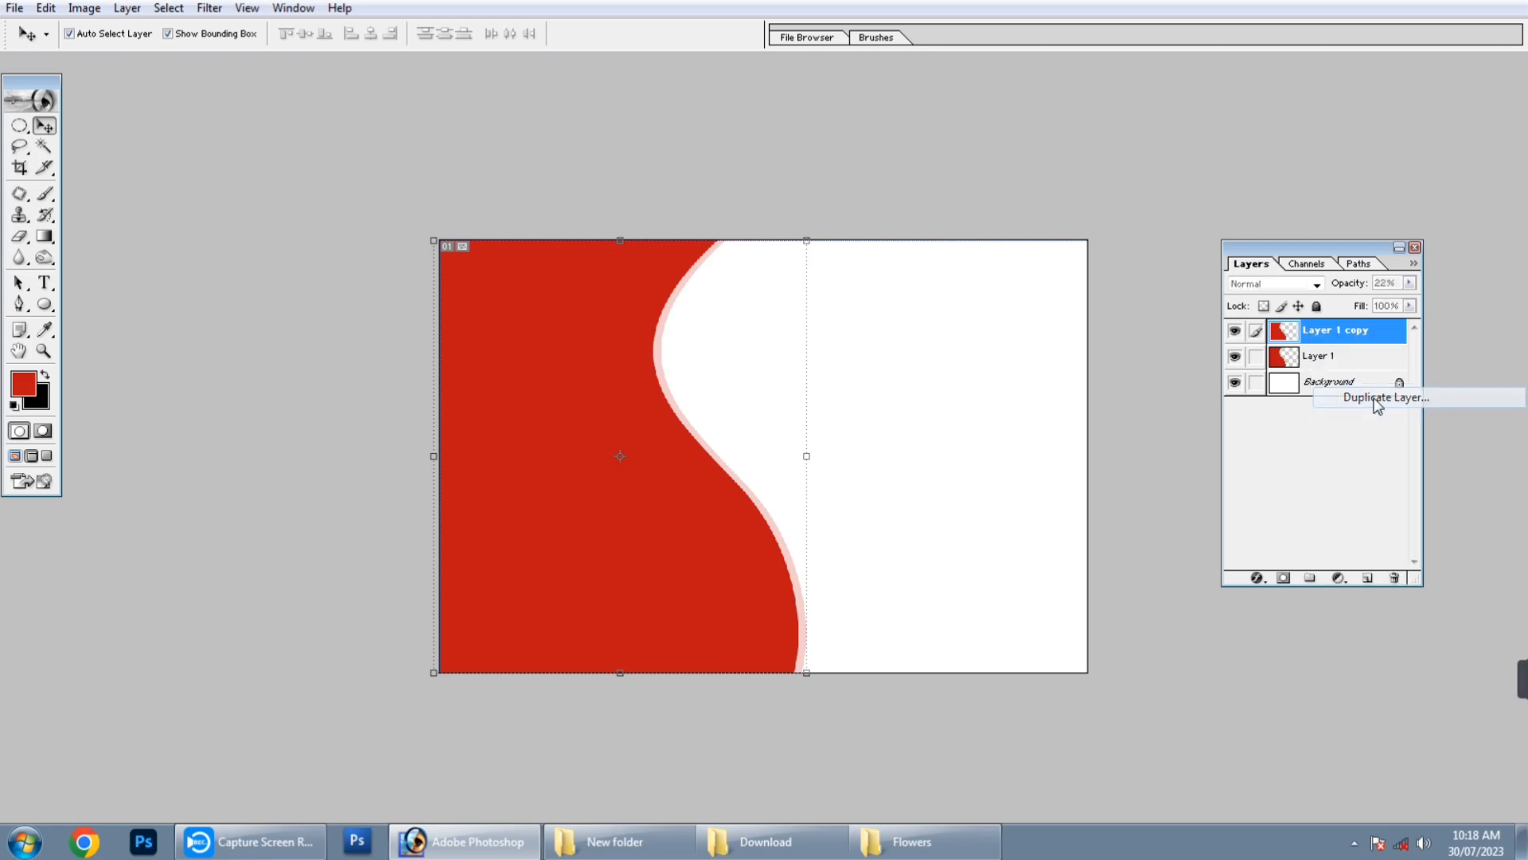
click(860, 434)
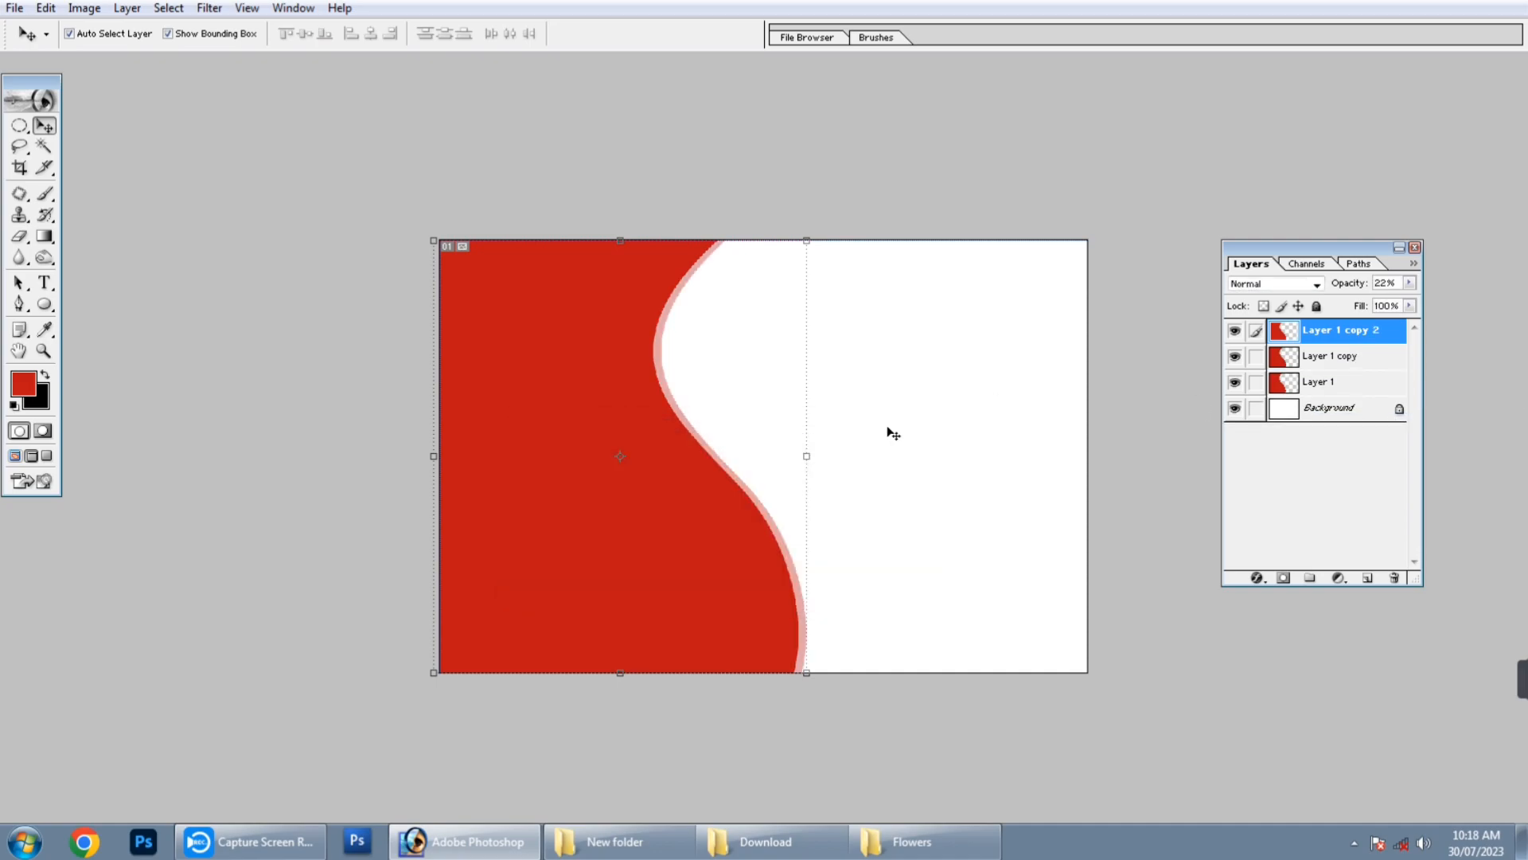
key(ctrl+j)
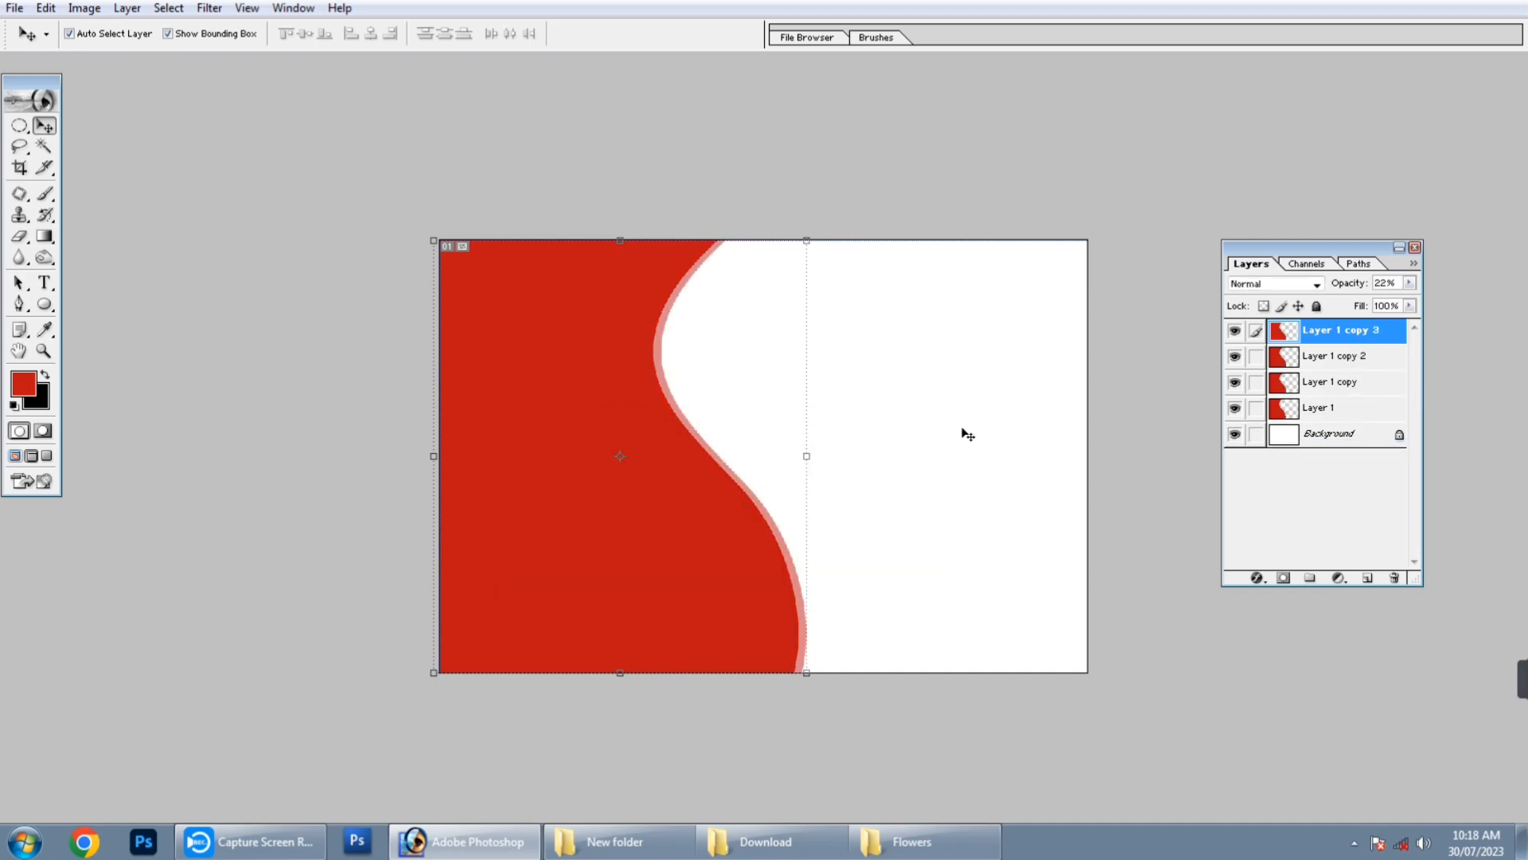
- Transform Layer 1 copy 3 to about 103% width, 109.9% height and -5° rotation, placing it as a wider band along the curve
key(ctrl+t)
drag(982, 416, 986, 396)
mouse_move(696, 399)
mouse_down()
mouse_move(721, 433)
mouse_move(719, 414)
mouse_up()
drag(811, 234, 827, 231)
drag(744, 339, 735, 333)
drag(691, 243, 689, 213)
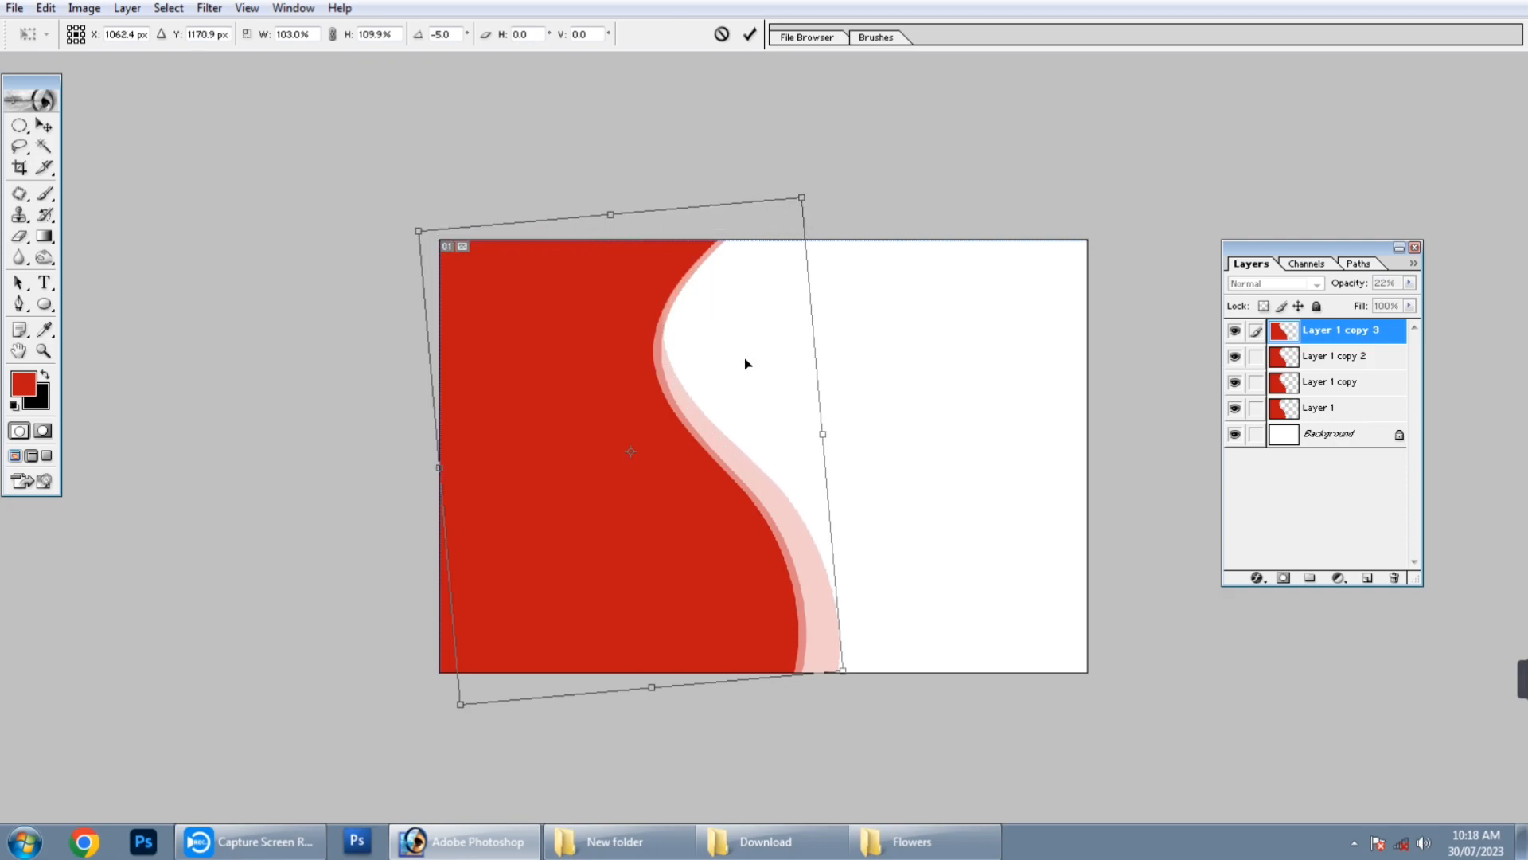
drag(762, 438, 761, 443)
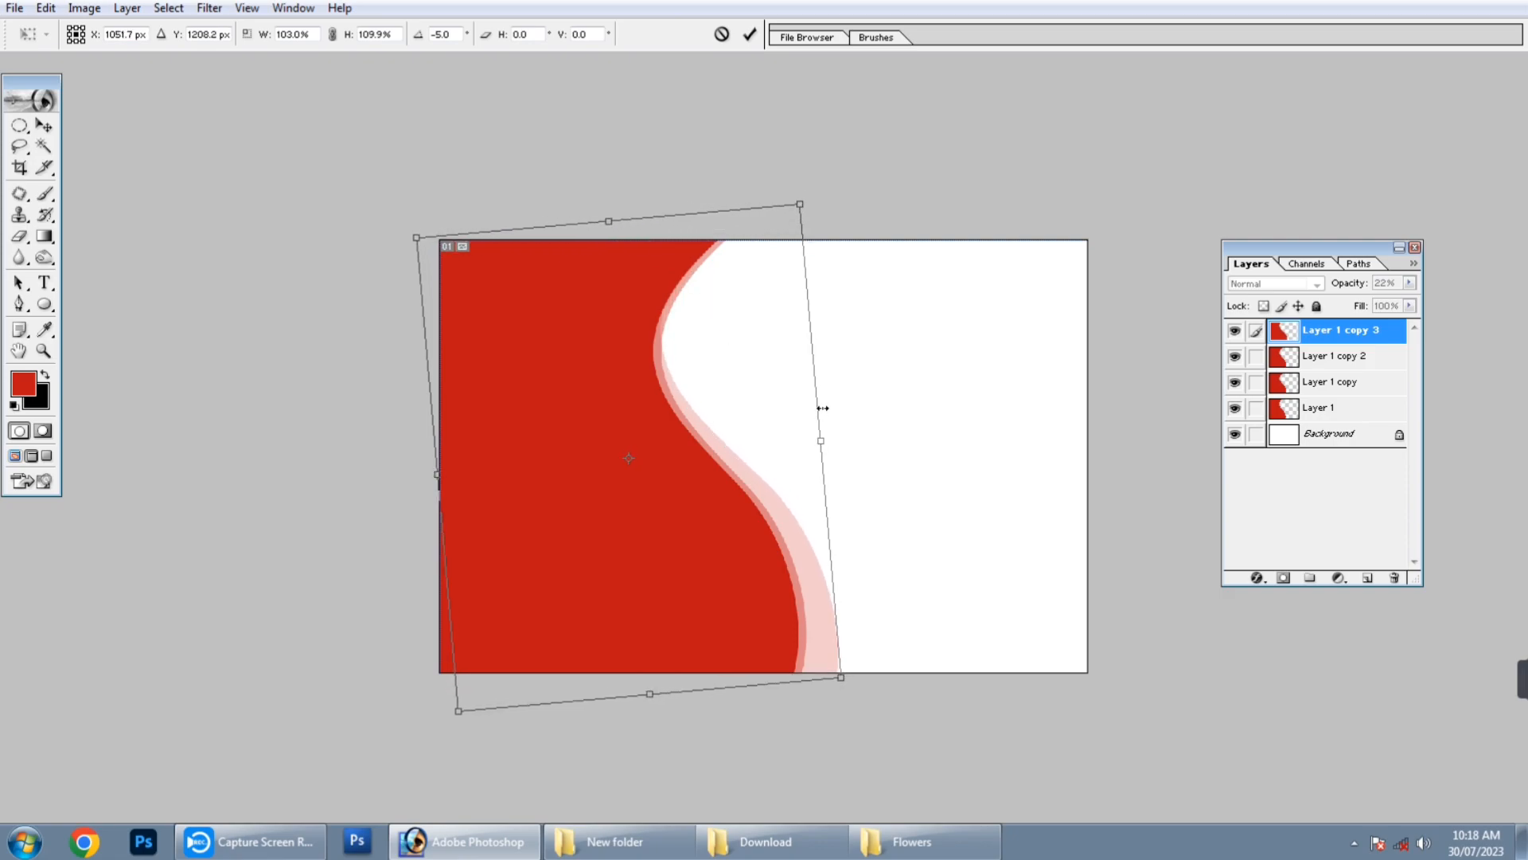
key(Return)
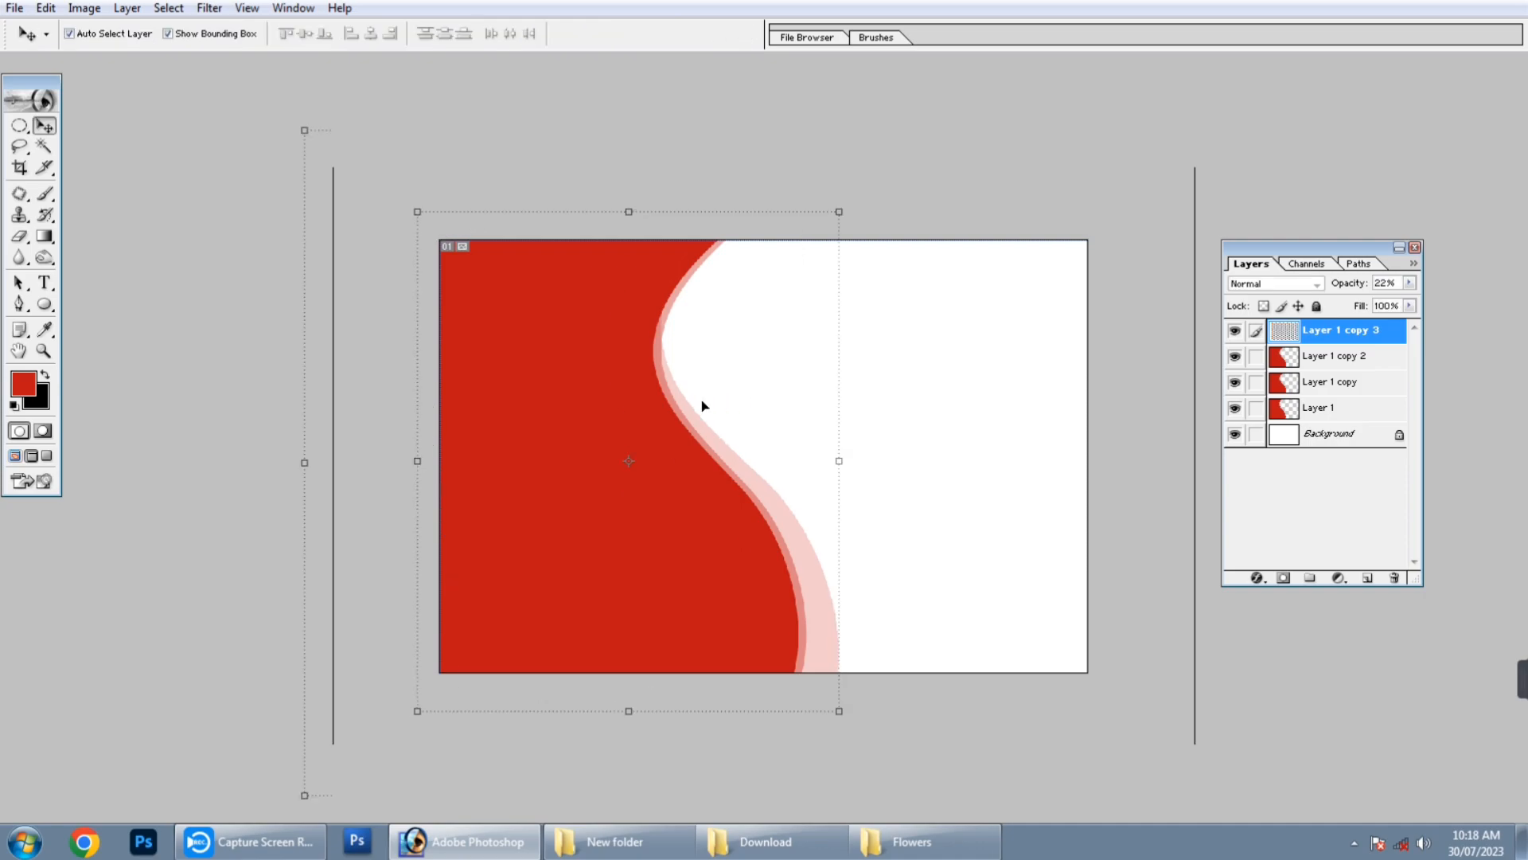
- Load the outlines of the underlying wave shapes as selections and clear the overlapping area from Layer 1 copy 3
key(ctrl+plus)
right_click(622, 340)
click(643, 350)
key(alt+s)
key(o)
key(Return)
key(ctrl+d)
right_click(699, 199)
click(709, 210)
key(alt+s)
key(o)
key(Return)
right_click(807, 550)
click(817, 559)
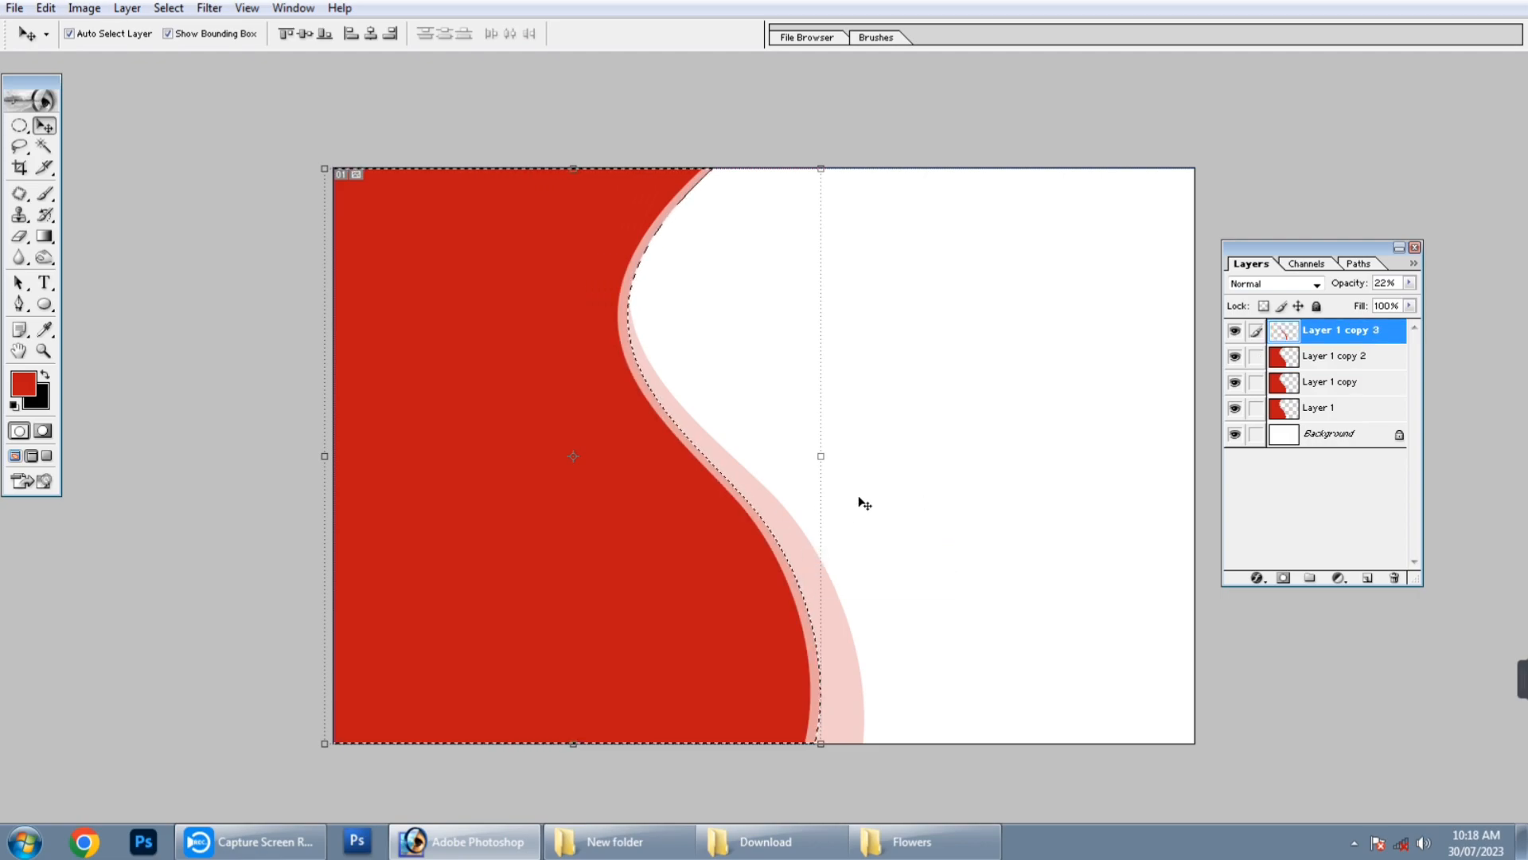
key(ctrl+d)
- Delete the Layer 1 copy 2 layer
right_click(666, 215)
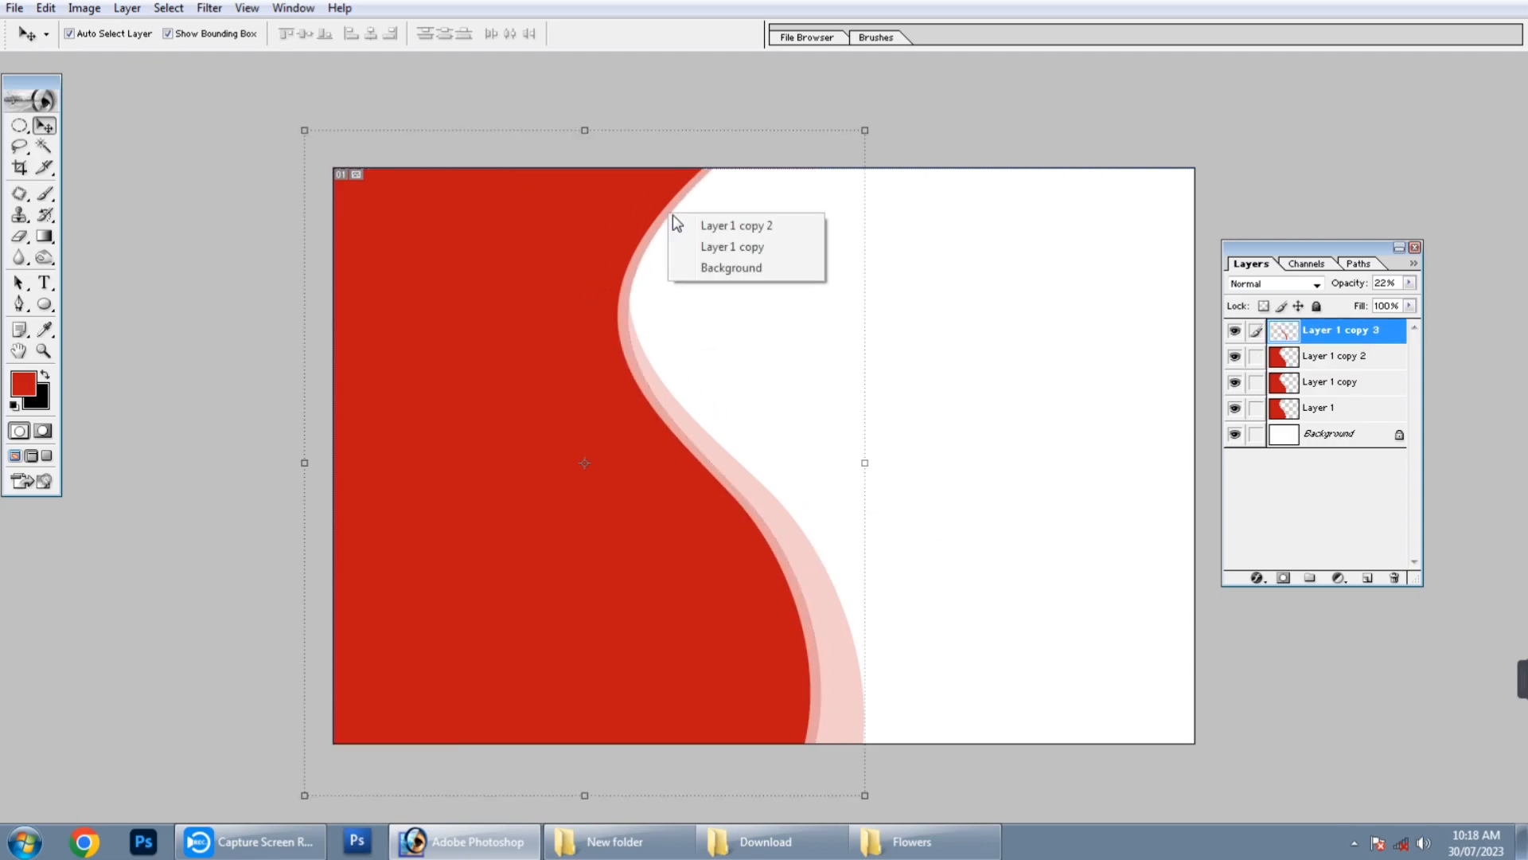
click(716, 231)
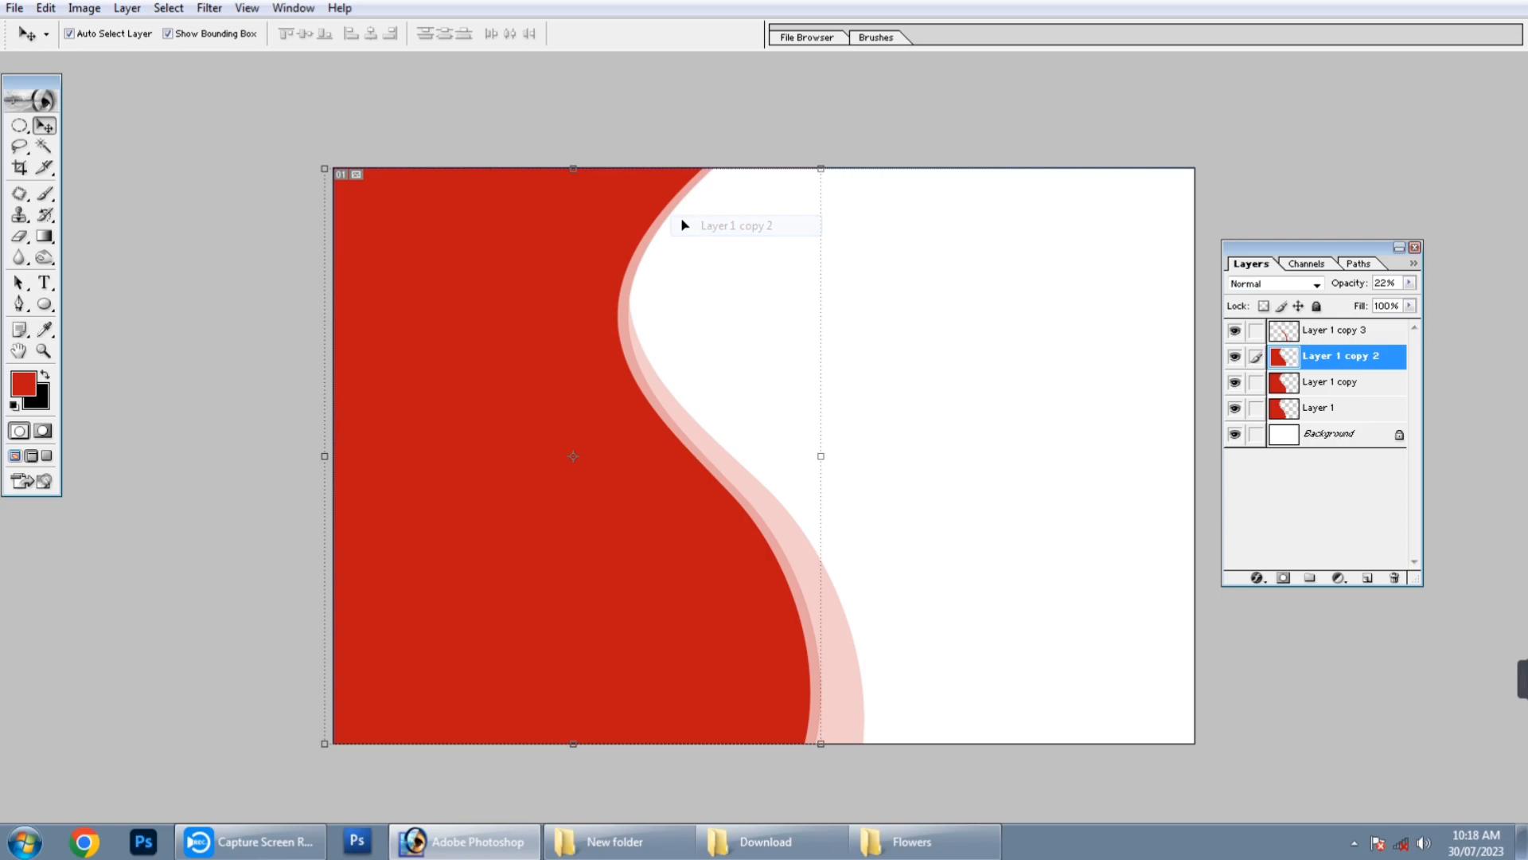
right_click(1324, 364)
click(1375, 444)
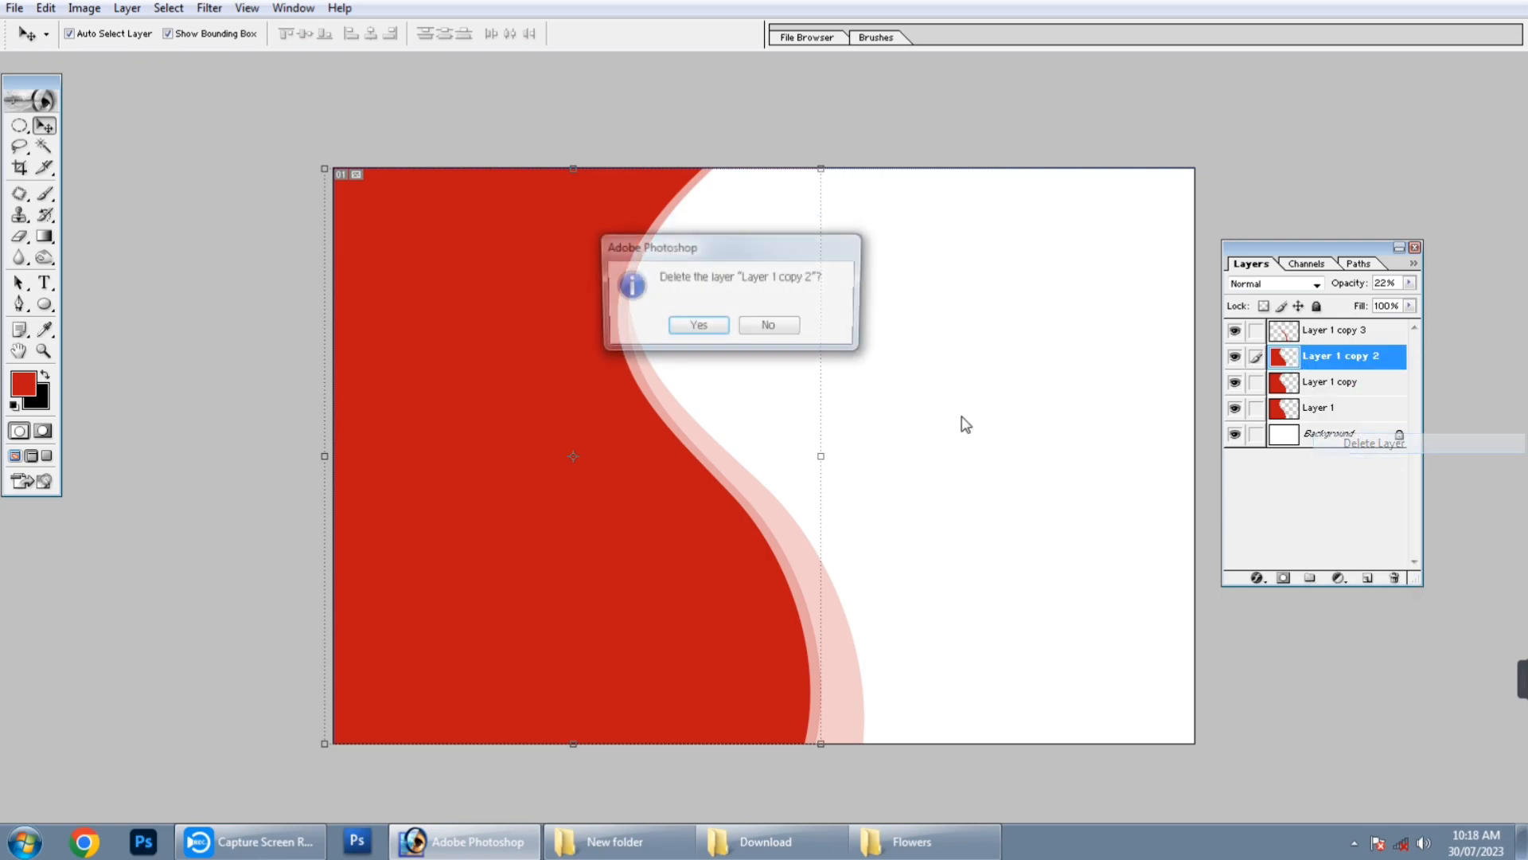
click(695, 327)
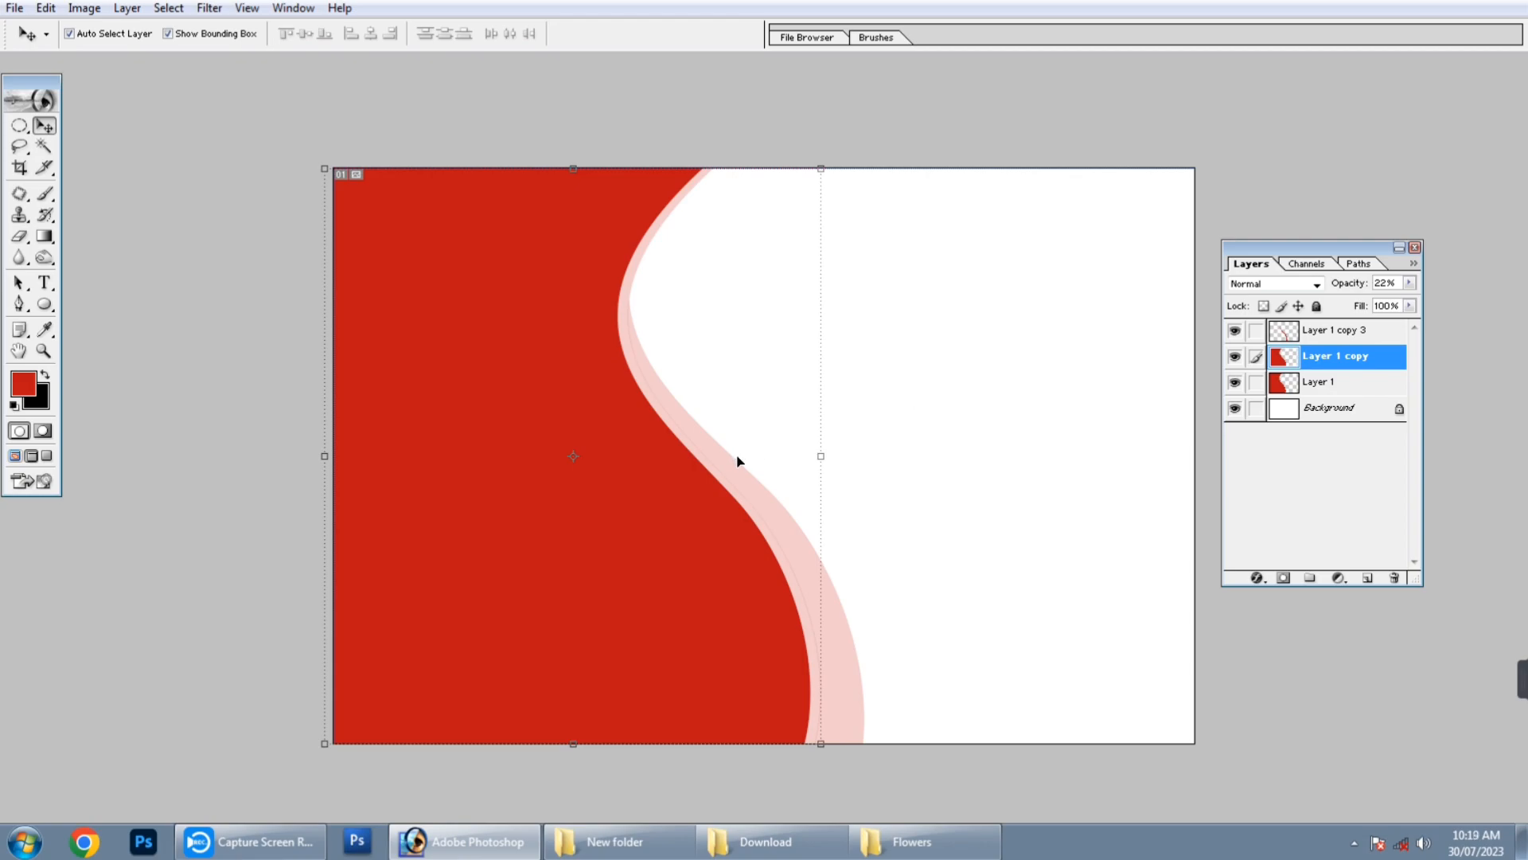
- Delete the Layer 1 copy layer, leaving a white gap between the red shape and the pink band
right_click(683, 193)
click(708, 205)
key(alt+l)
key(l)
key(l)
key(Return)
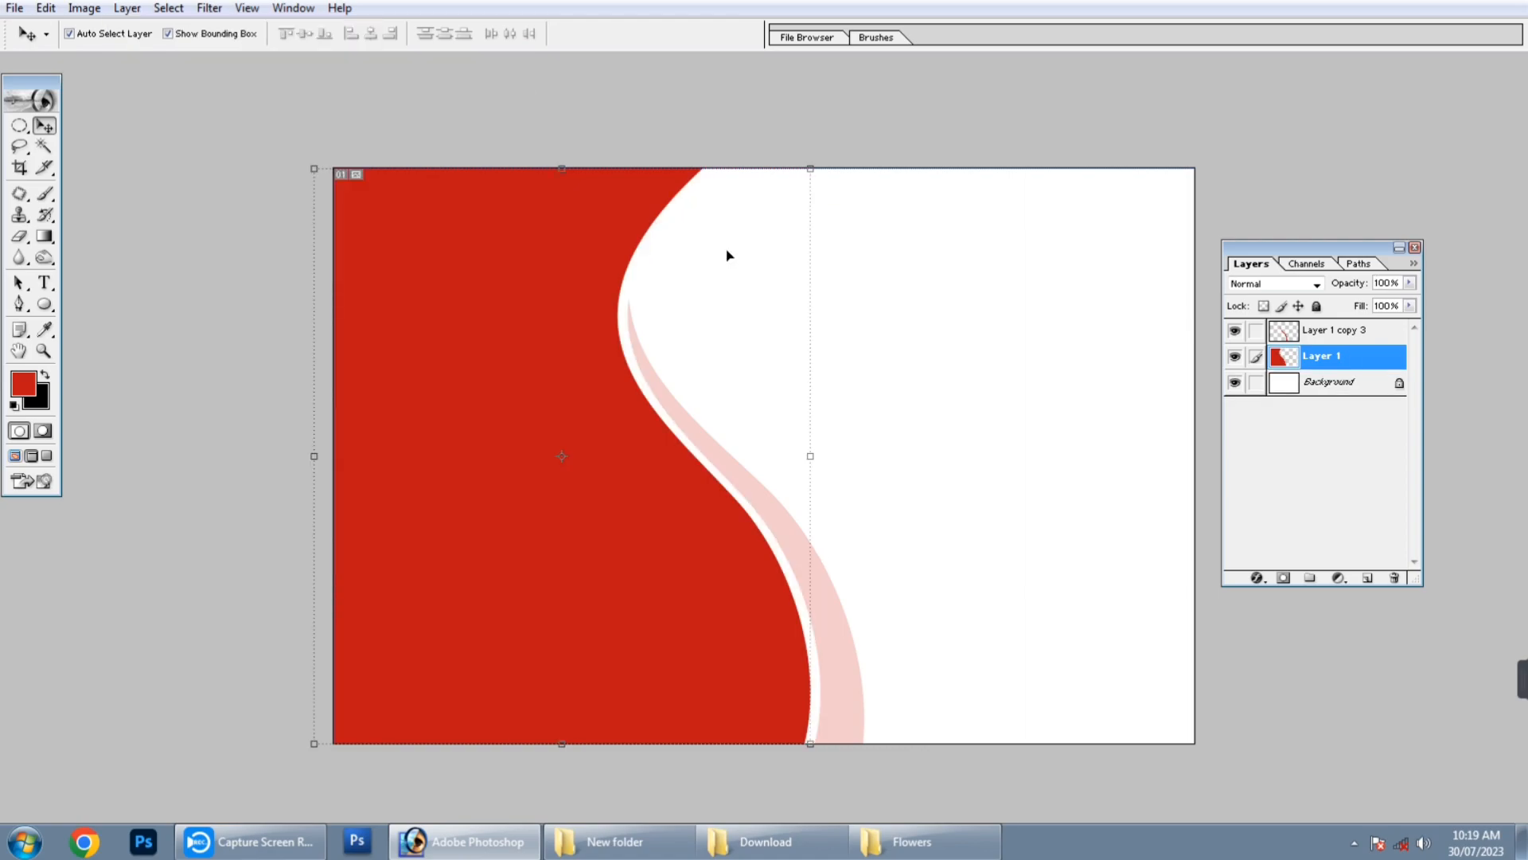
- Select a circular area of the Background over the lower part of the curve and copy it to a new layer
click(932, 486)
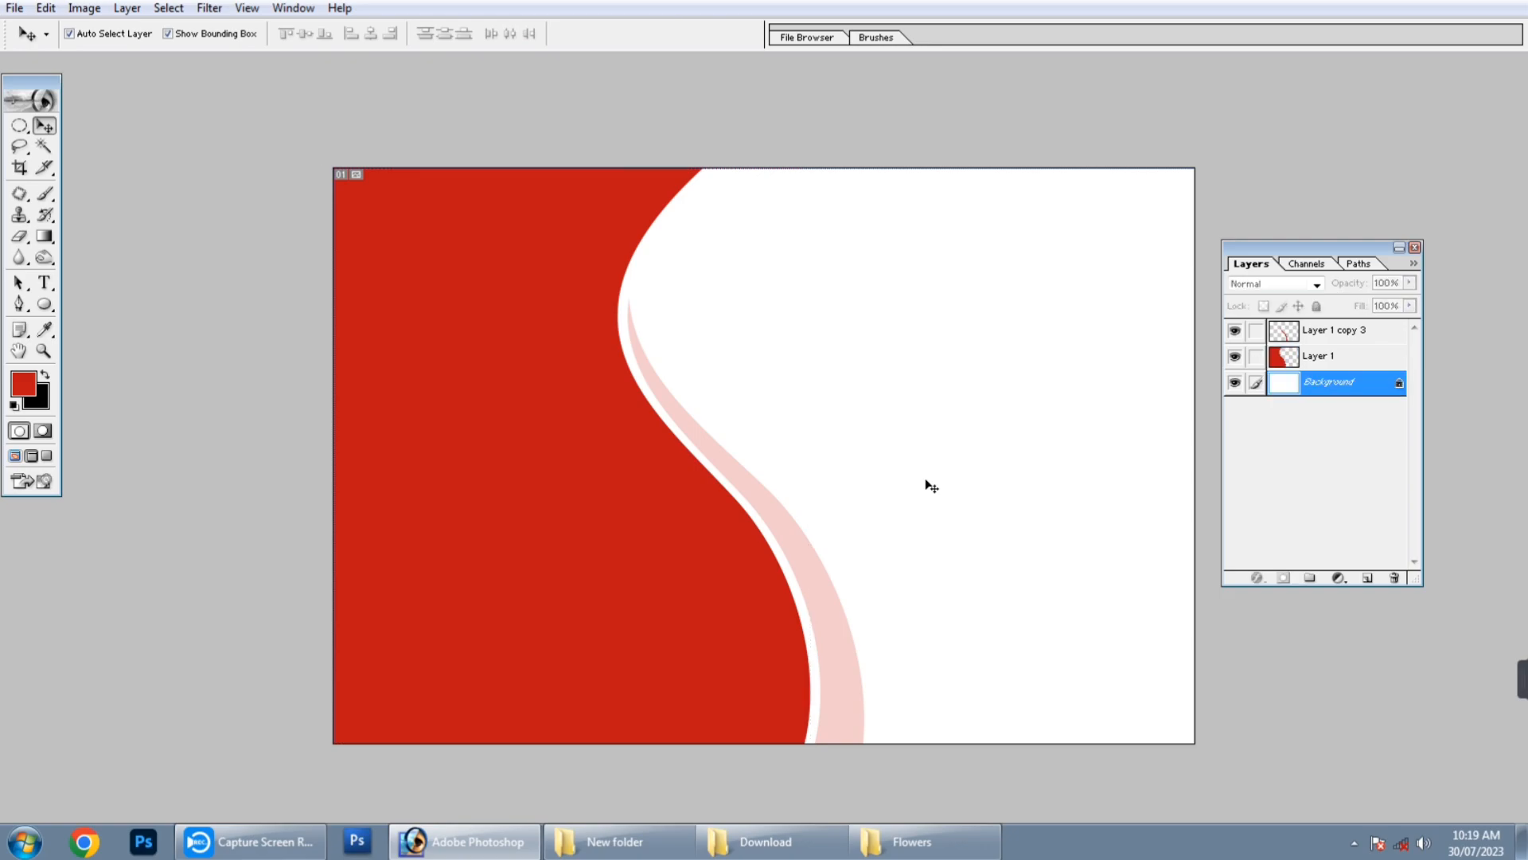
key(ctrl+0)
key(ctrl+minus)
key(ctrl+minus)
key(ctrl+minus)
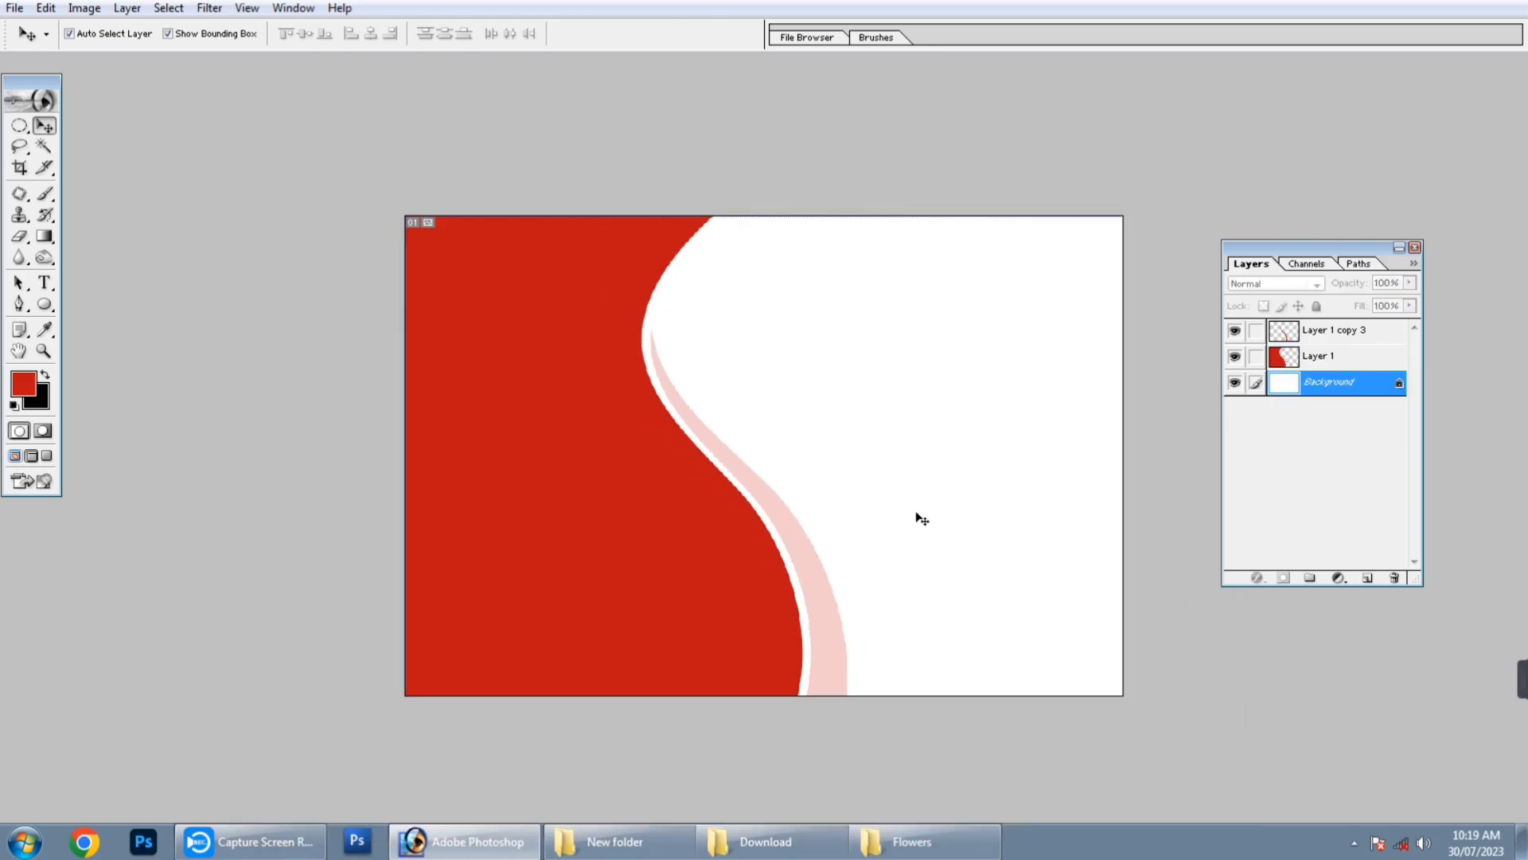
key(ctrl+plus)
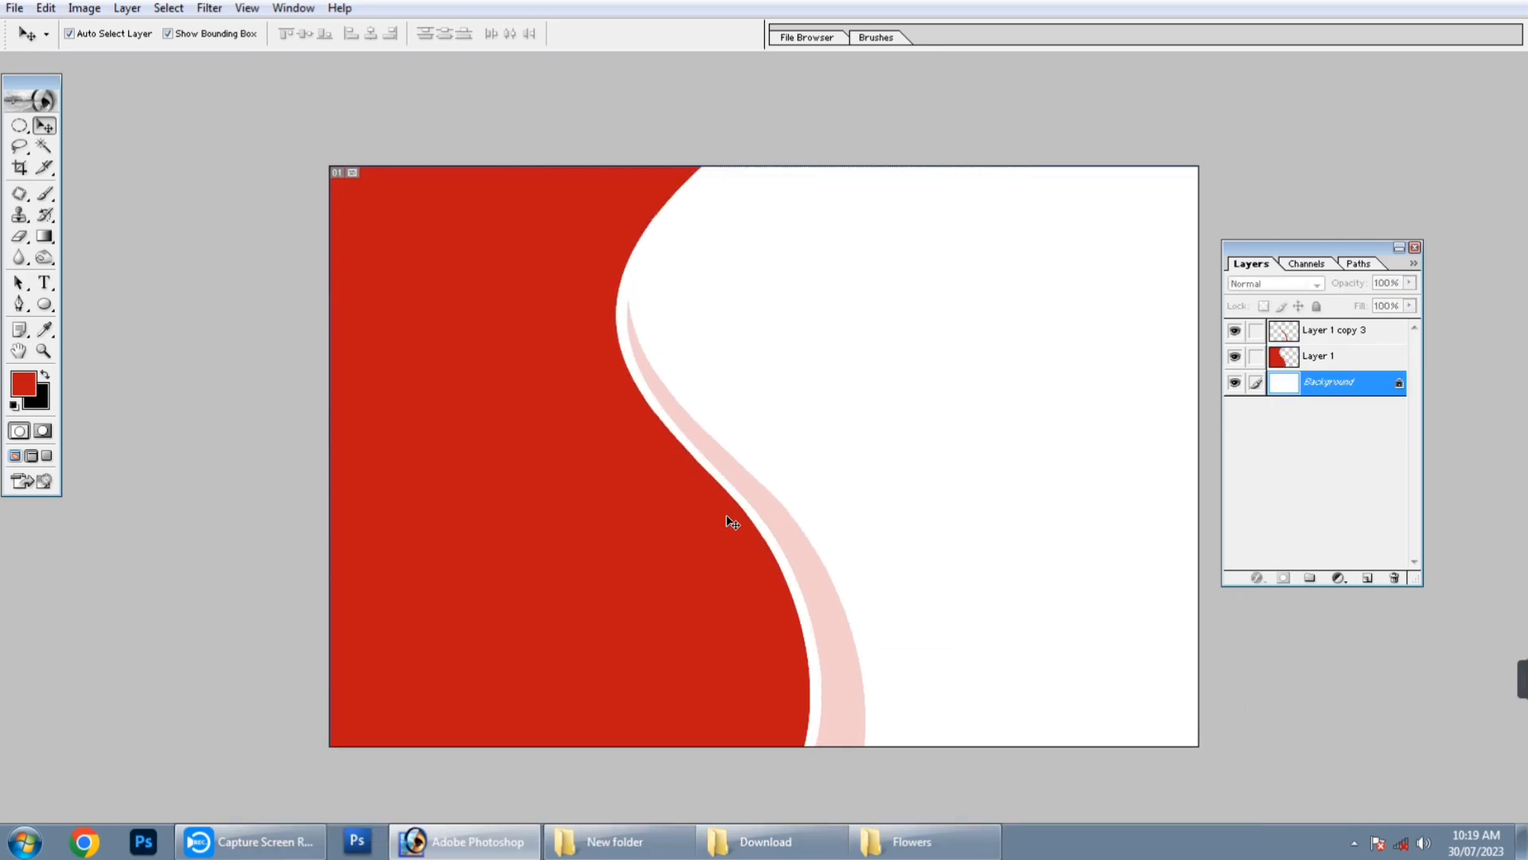
click(16, 127)
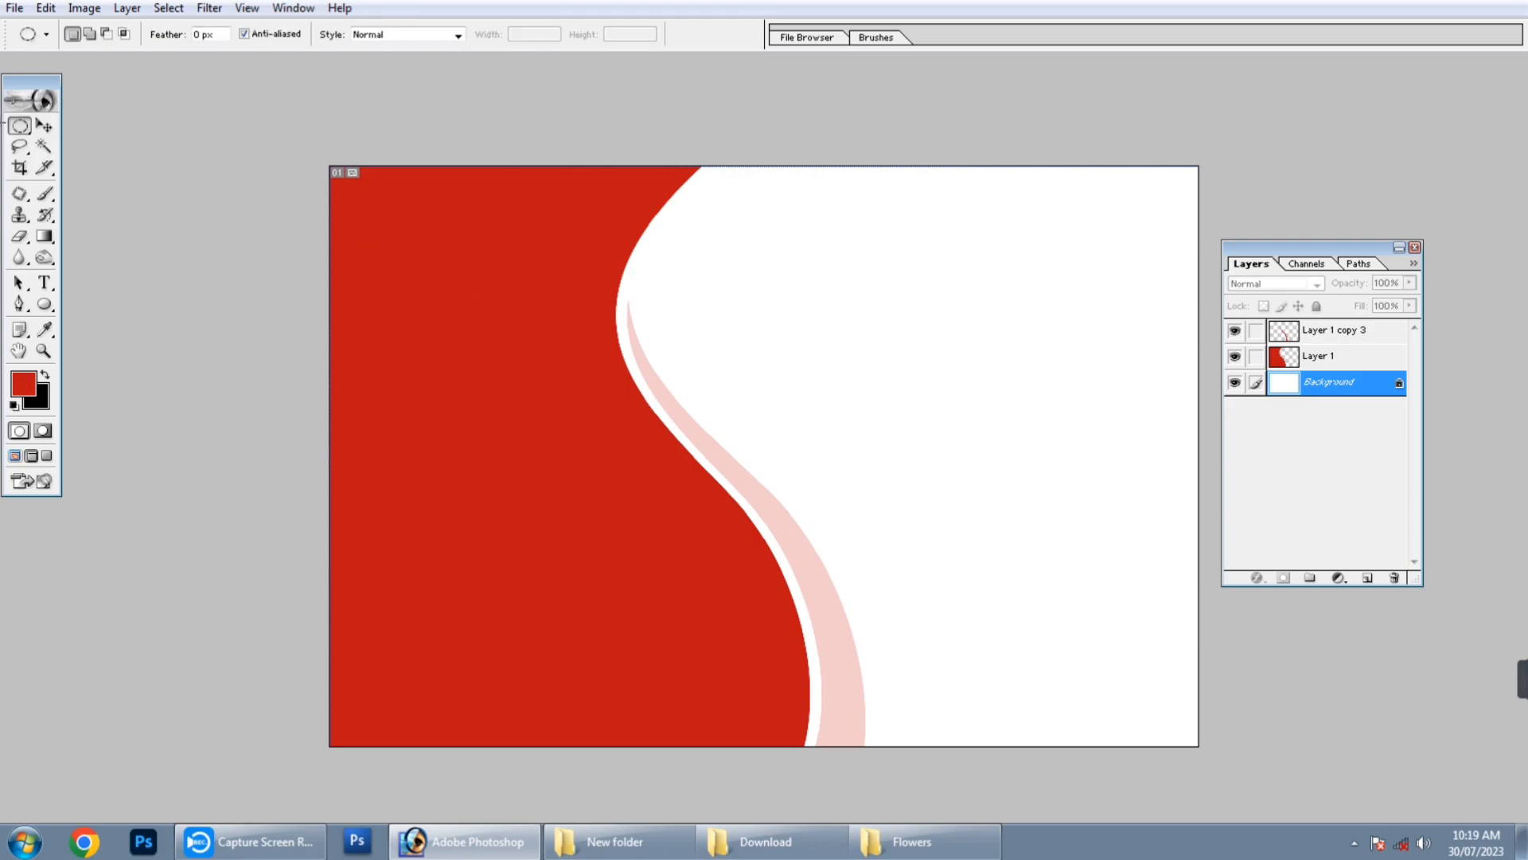
right_click(24, 129)
click(110, 147)
drag(707, 515, 900, 717)
key(ctrl+j)
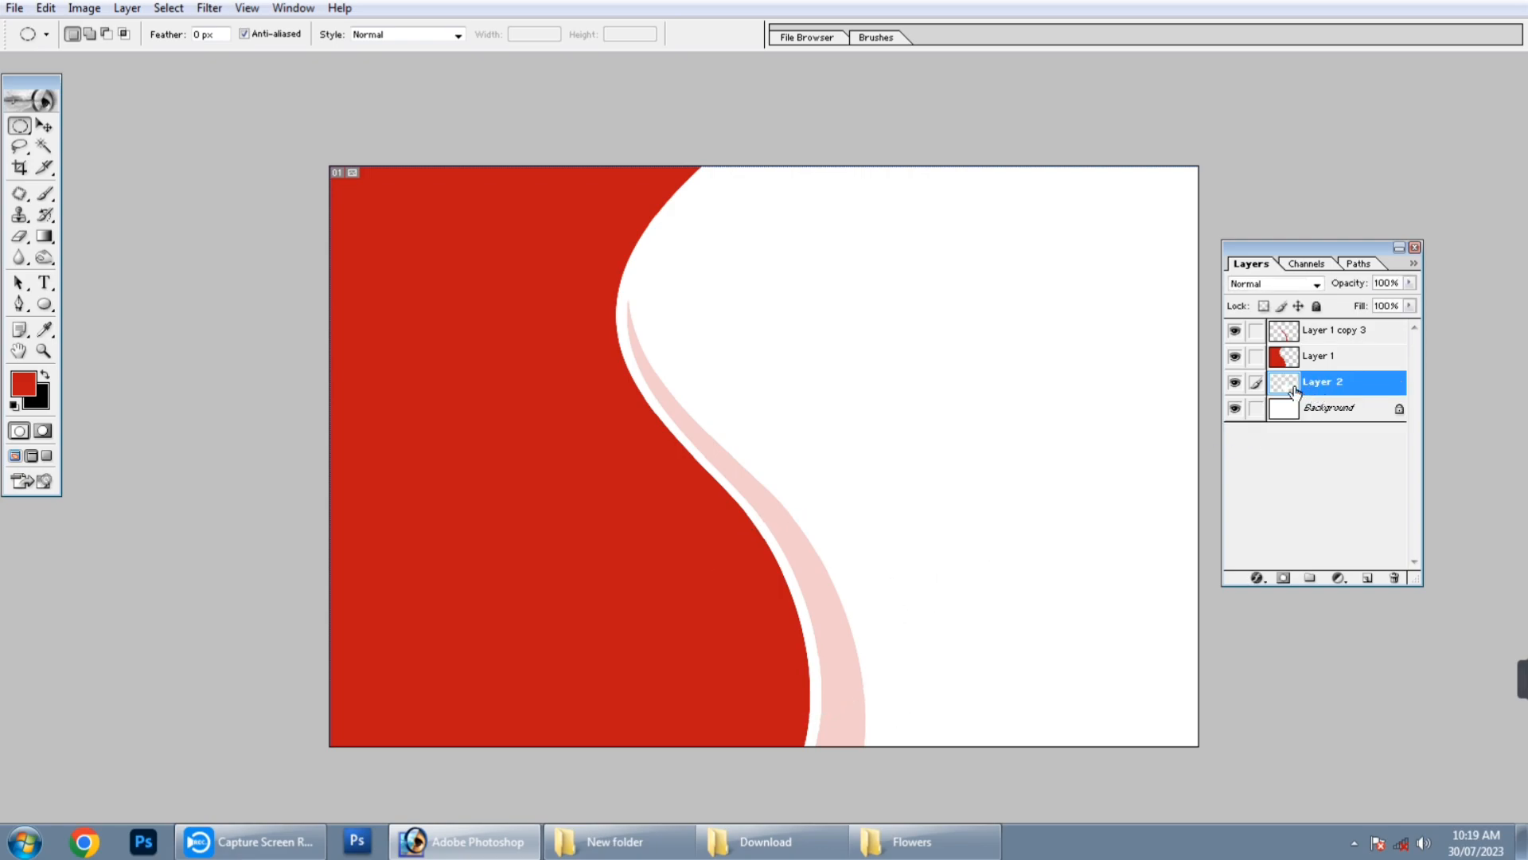
- Reselect the circle on Layer 2, set the background colour to 690B0B and the foreground to a similar dark red, and fill the circle
key(alt+s)
key(e)
click(42, 406)
click(353, 513)
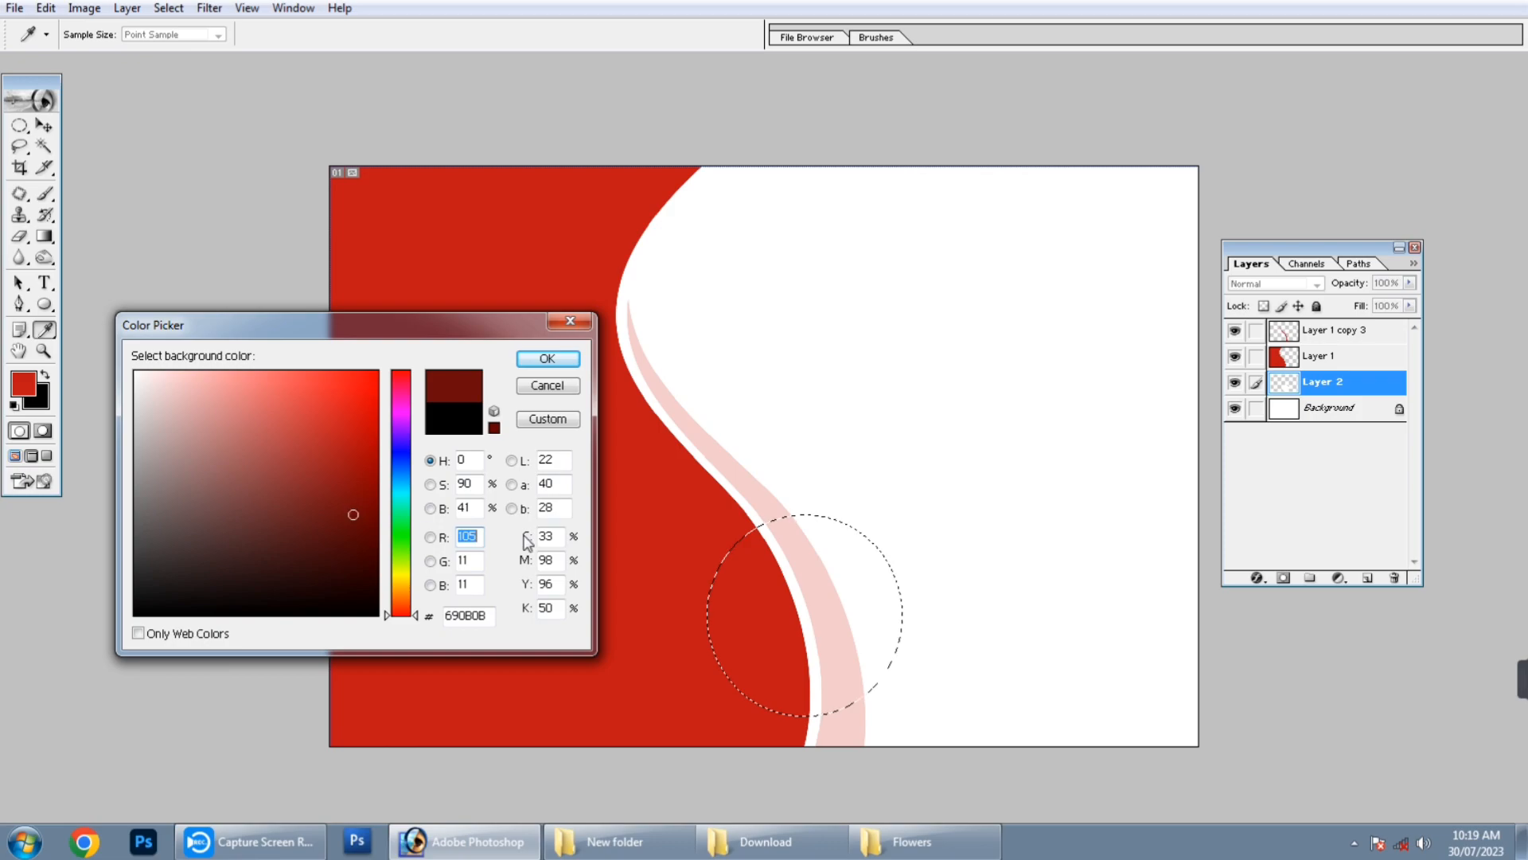
key(Return)
click(26, 385)
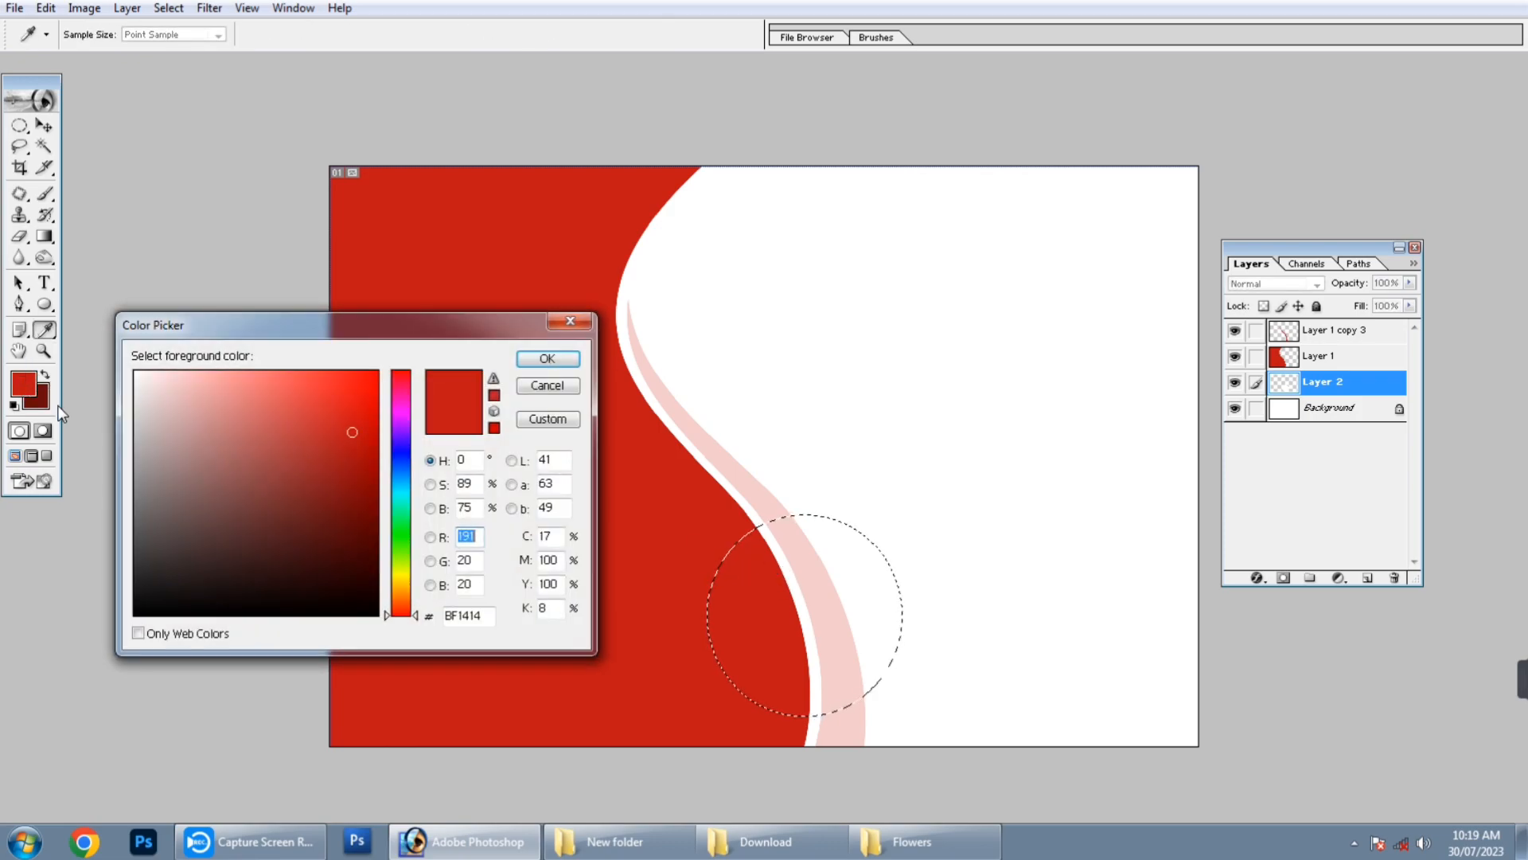
click(351, 511)
key(Return)
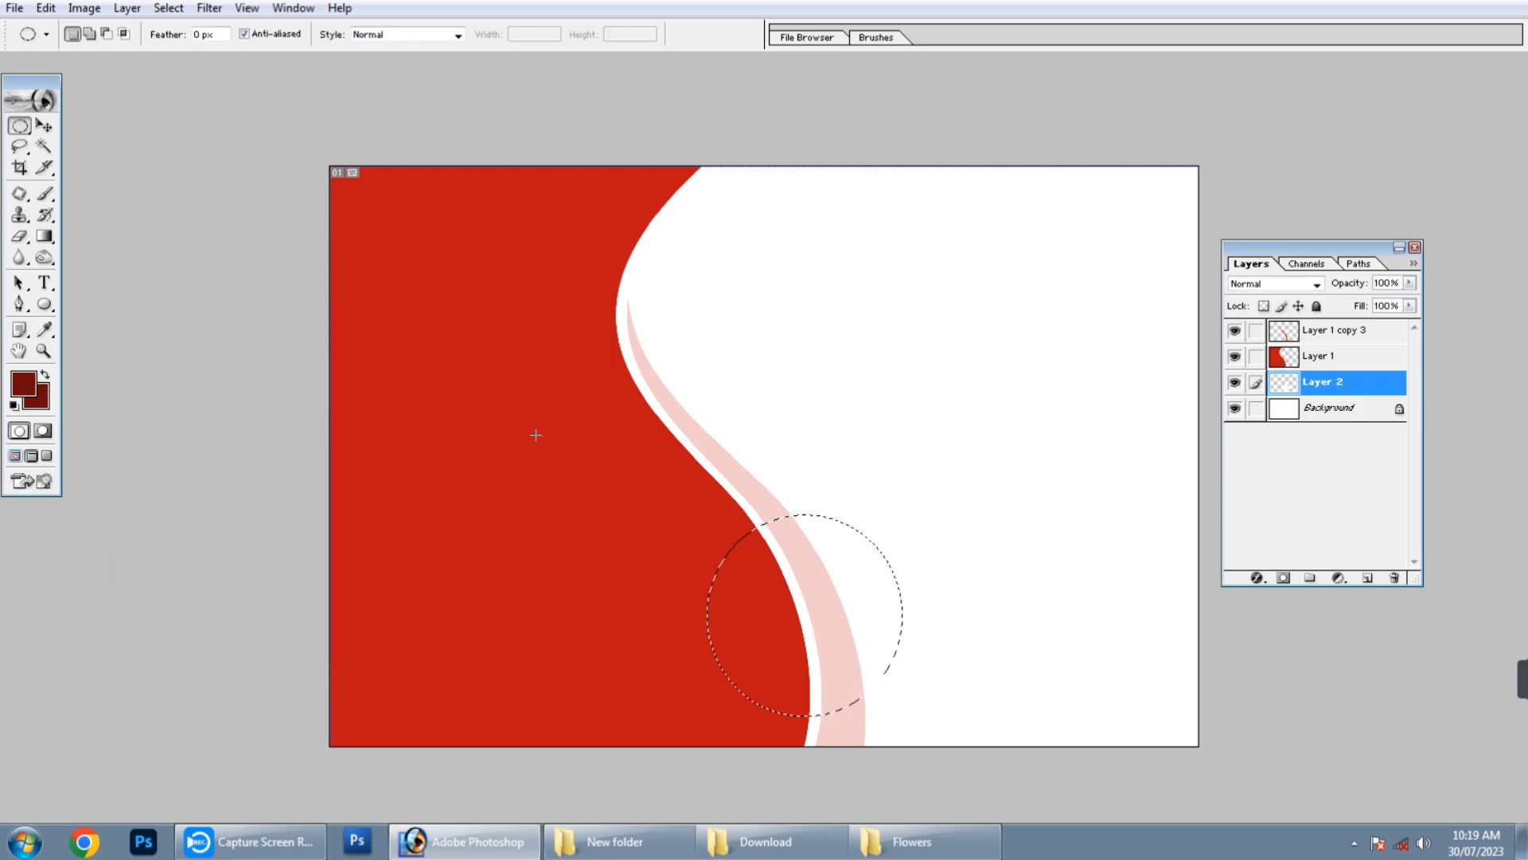
key(alt+BackSpace)
key(v)
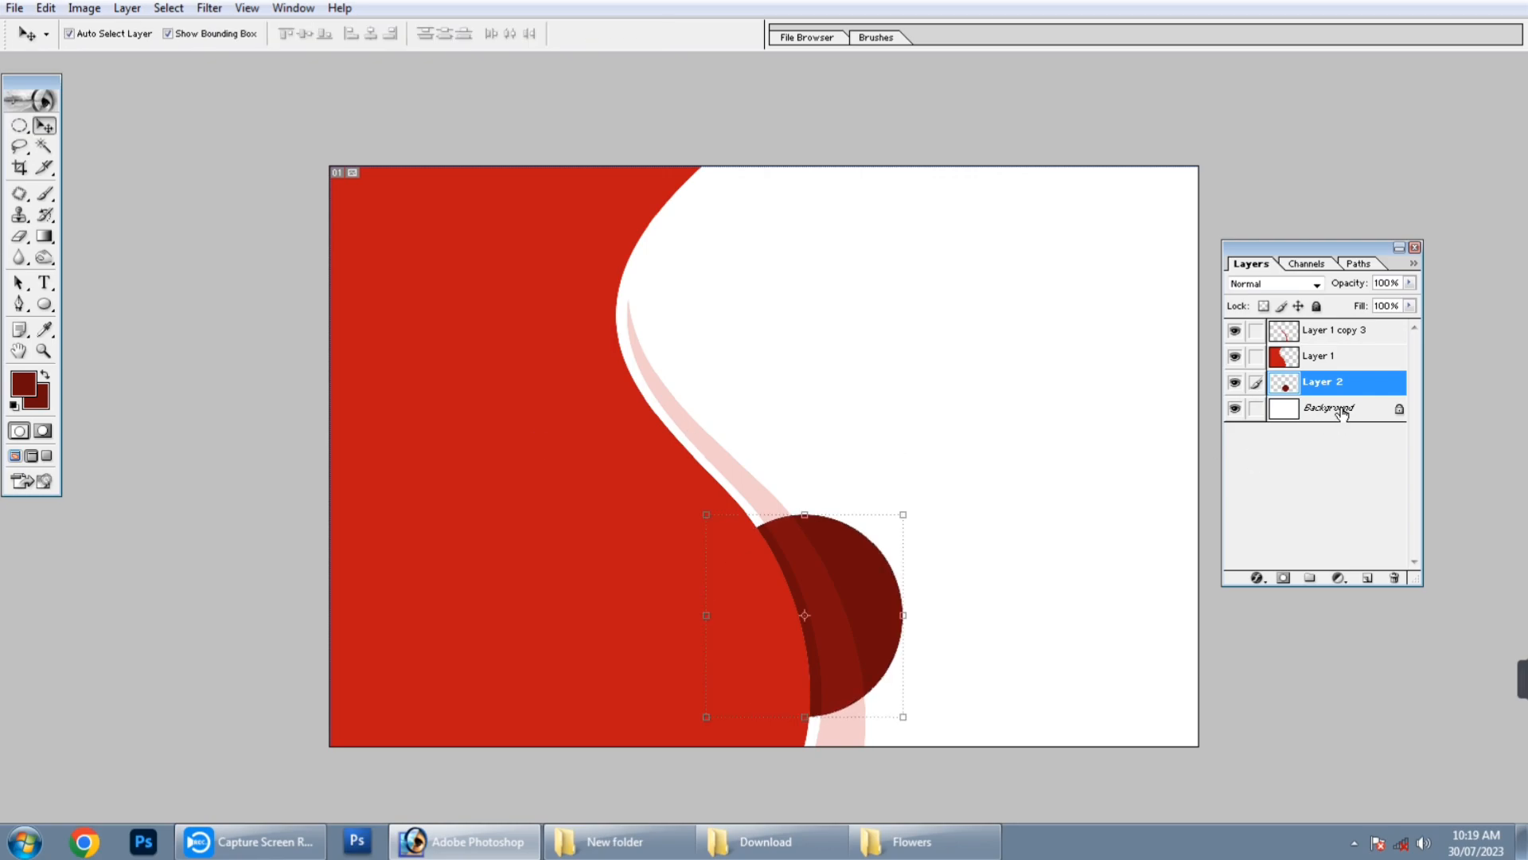
- Move the dark red circle's layer to the top of the stack and reduce its height to about 98.1%
drag(1342, 386, 1345, 322)
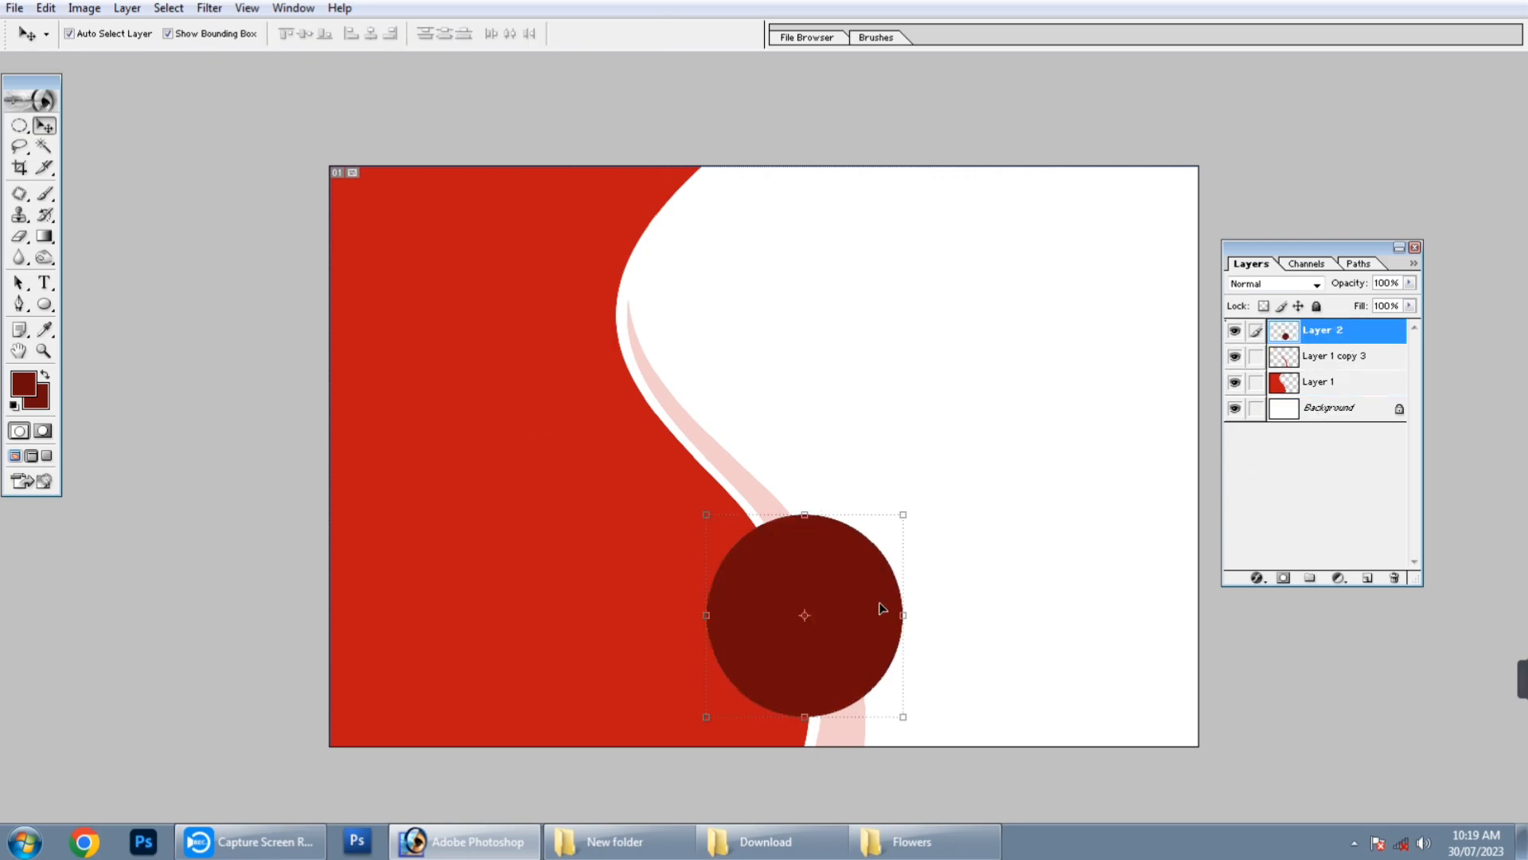
drag(853, 511, 852, 515)
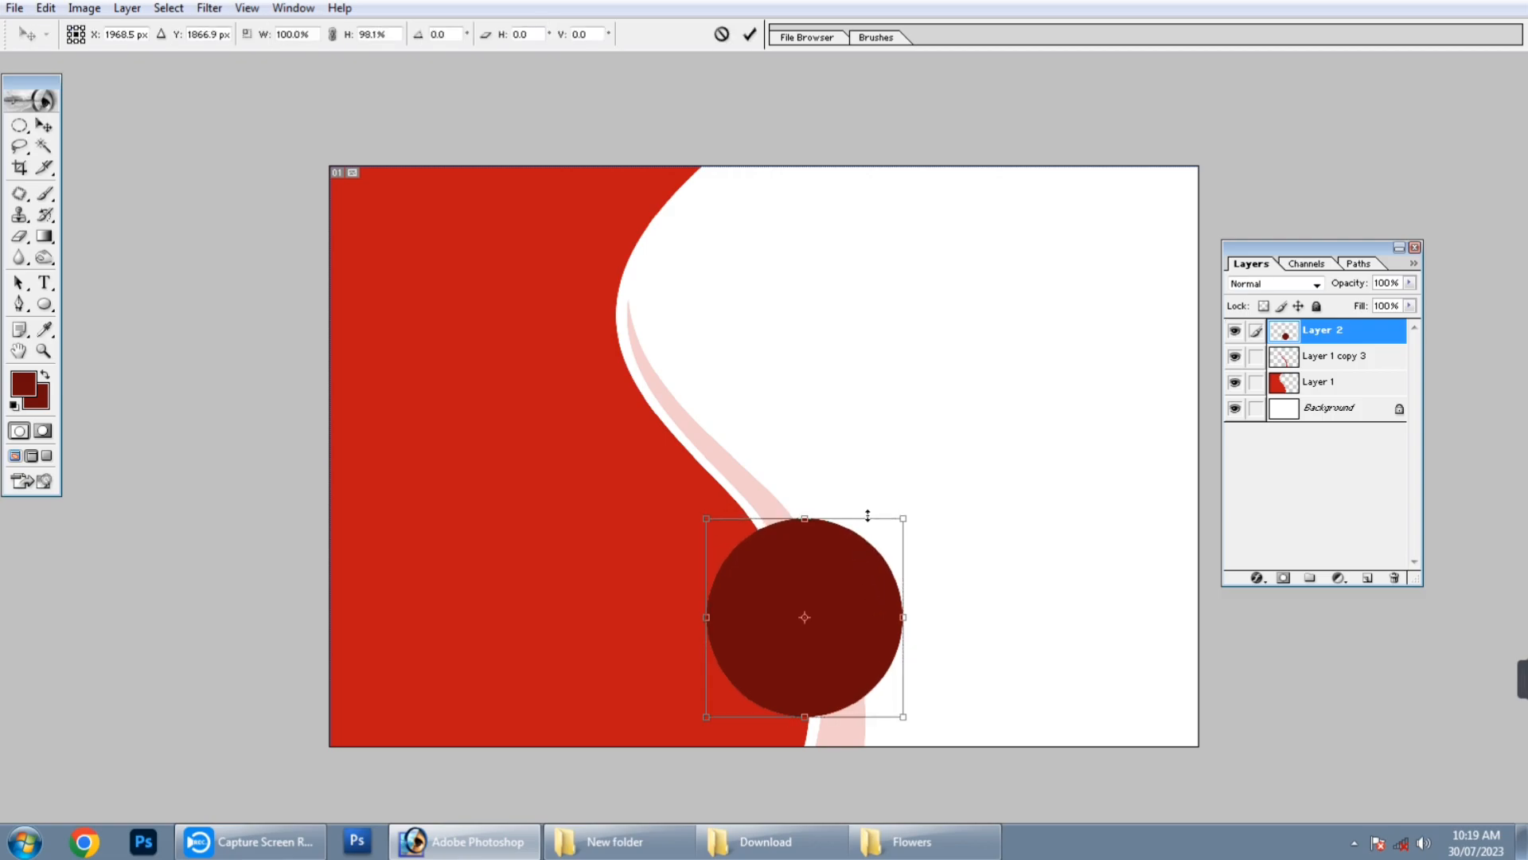
key(Return)
- Duplicate the dark red circle and turn the copy white by raising its lightness with Hue/Saturation
key(ctrl+j)
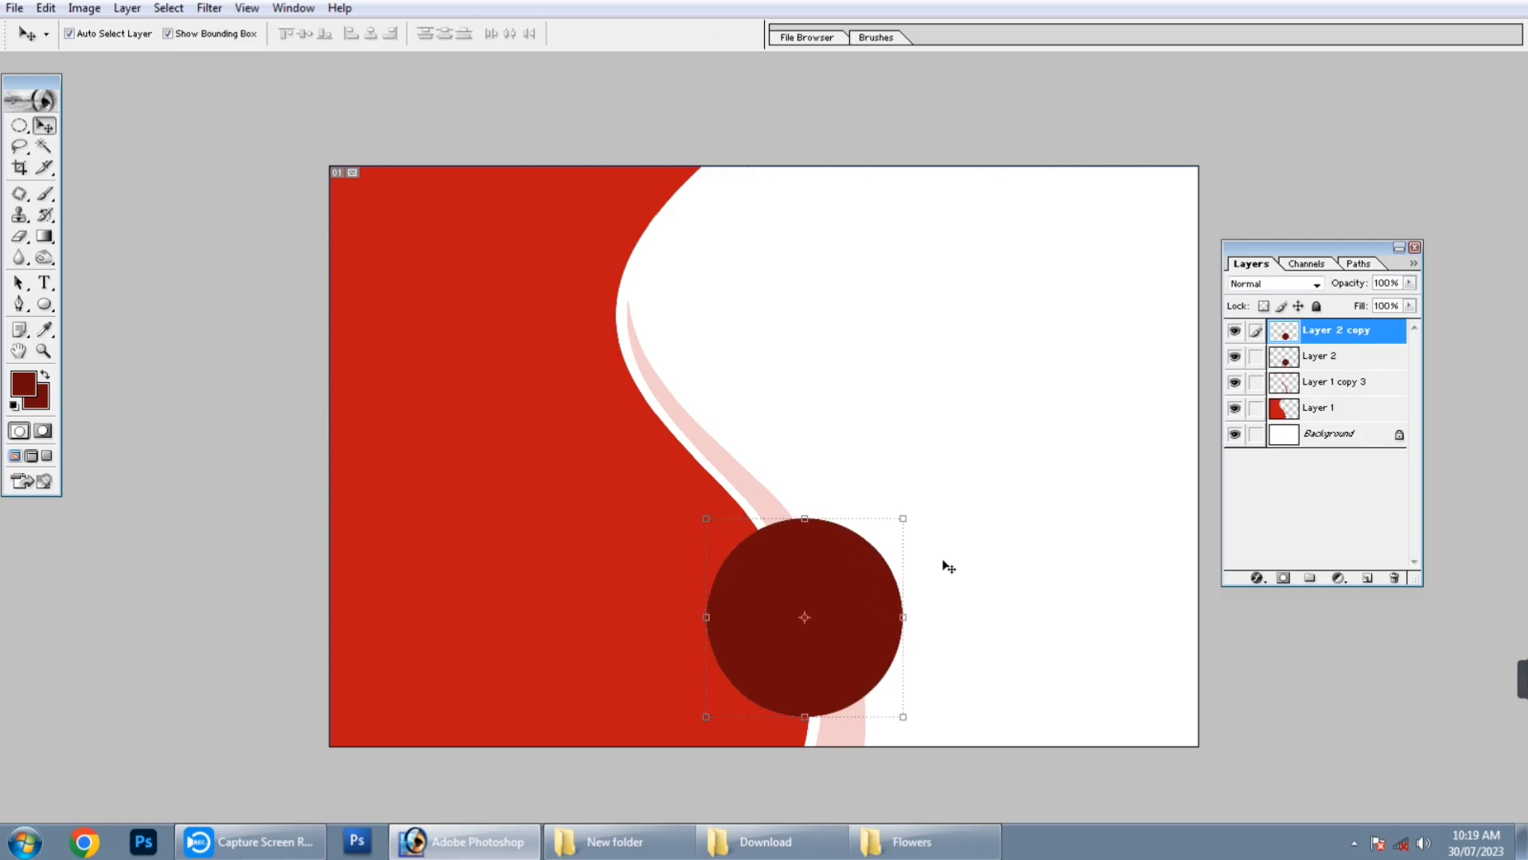
key(ctrl+u)
drag(1275, 264, 1372, 263)
key(Return)
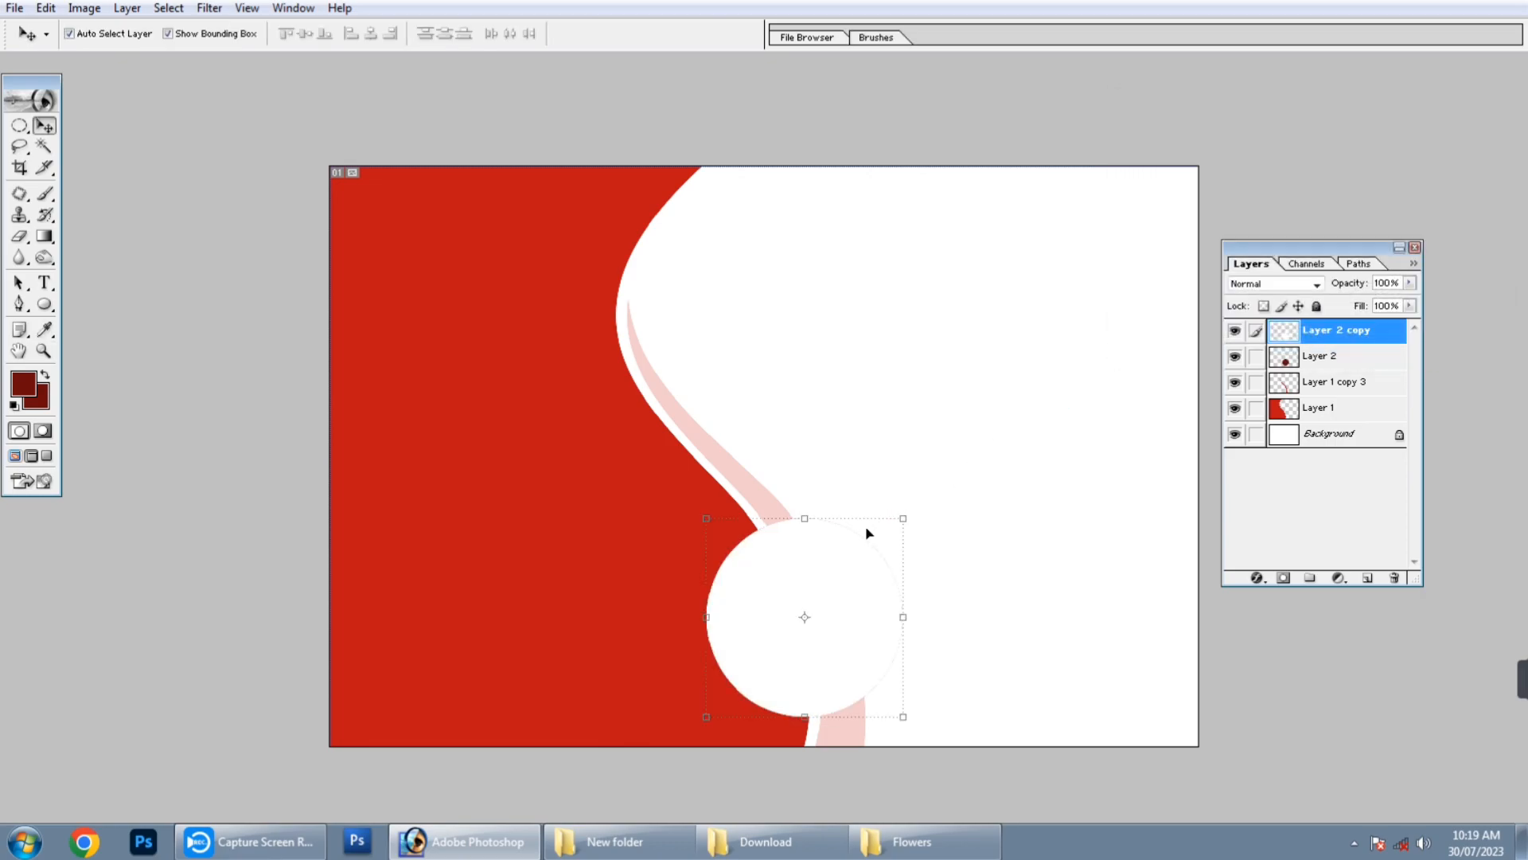
- Move the white circle copy beneath the dark red circle and enlarge it slightly about its centre to form a white rim
key(ctrl+bracketleft)
key(ctrl+t)
drag(903, 518, 925, 511)
key(Return)
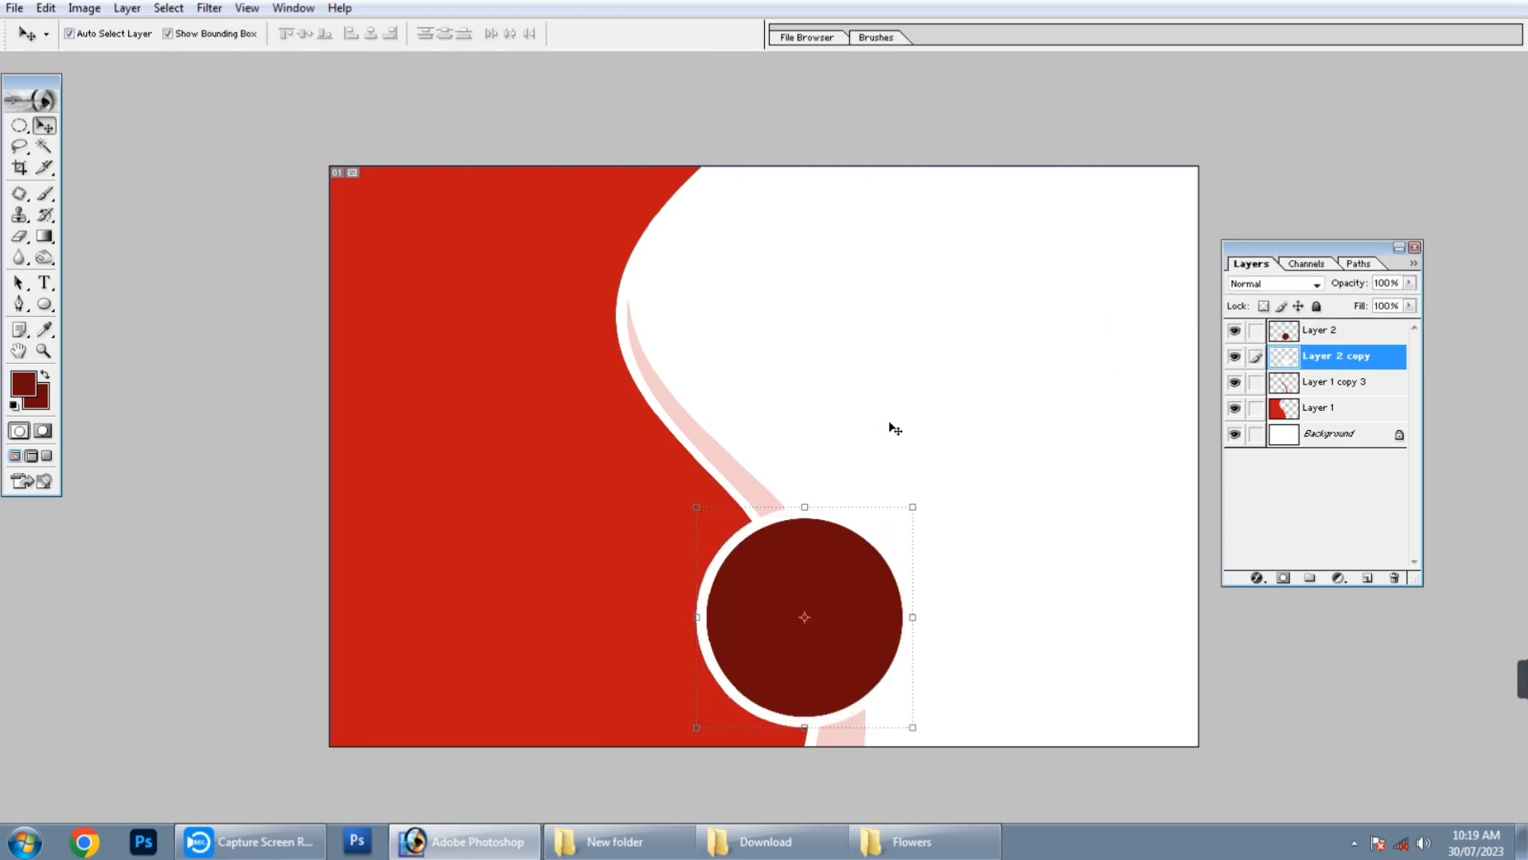
click(895, 428)
key(ctrl+plus)
key(ctrl+minus)
- Select the red curved shape's layer and open the couple photo whose file name ends in 16426491 from New folder
click(484, 502)
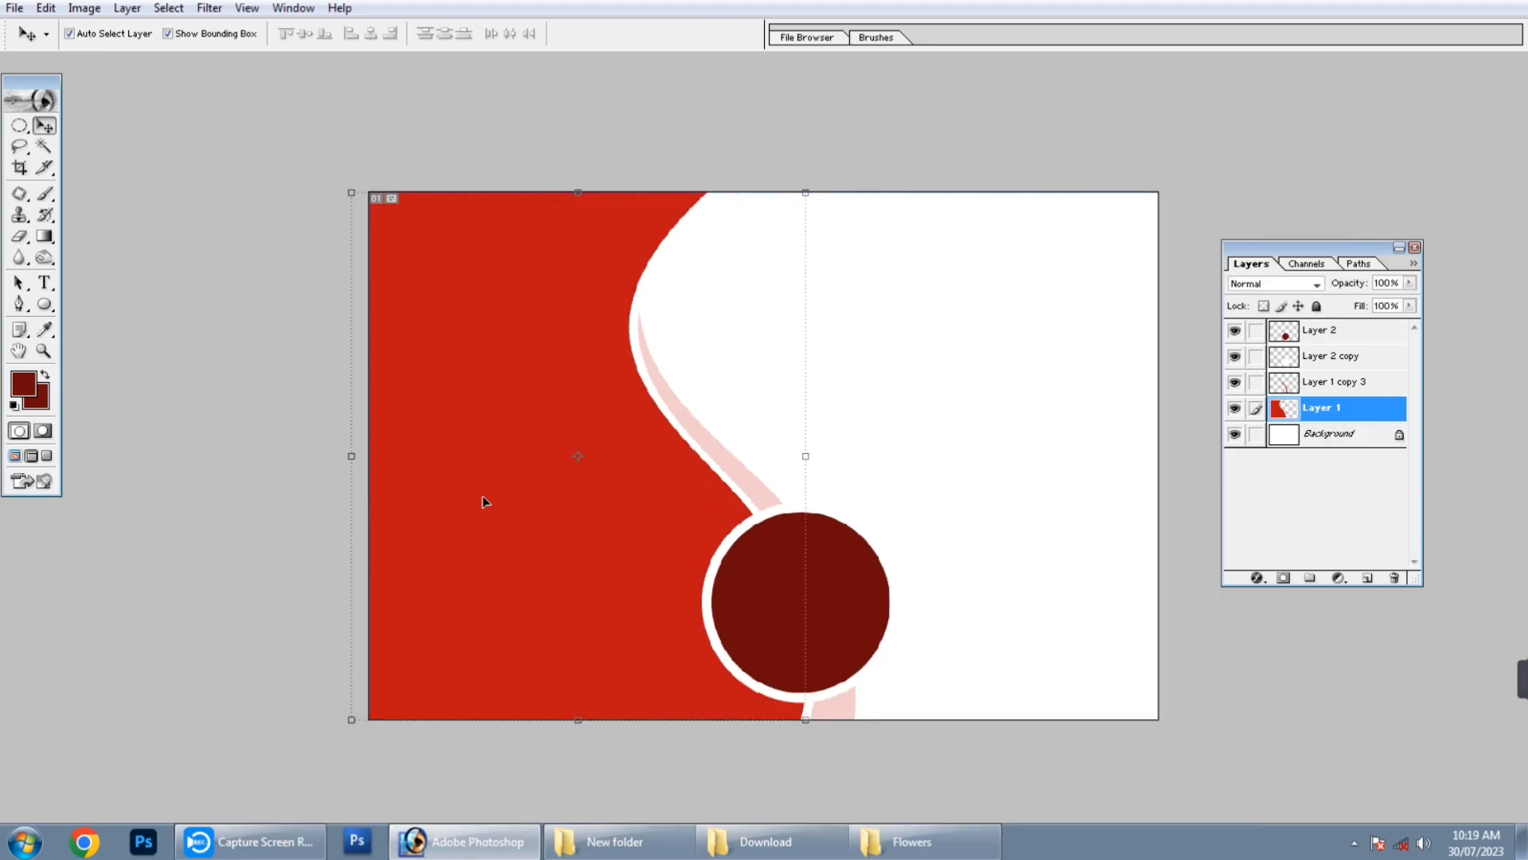
key(f)
key(ctrl+0)
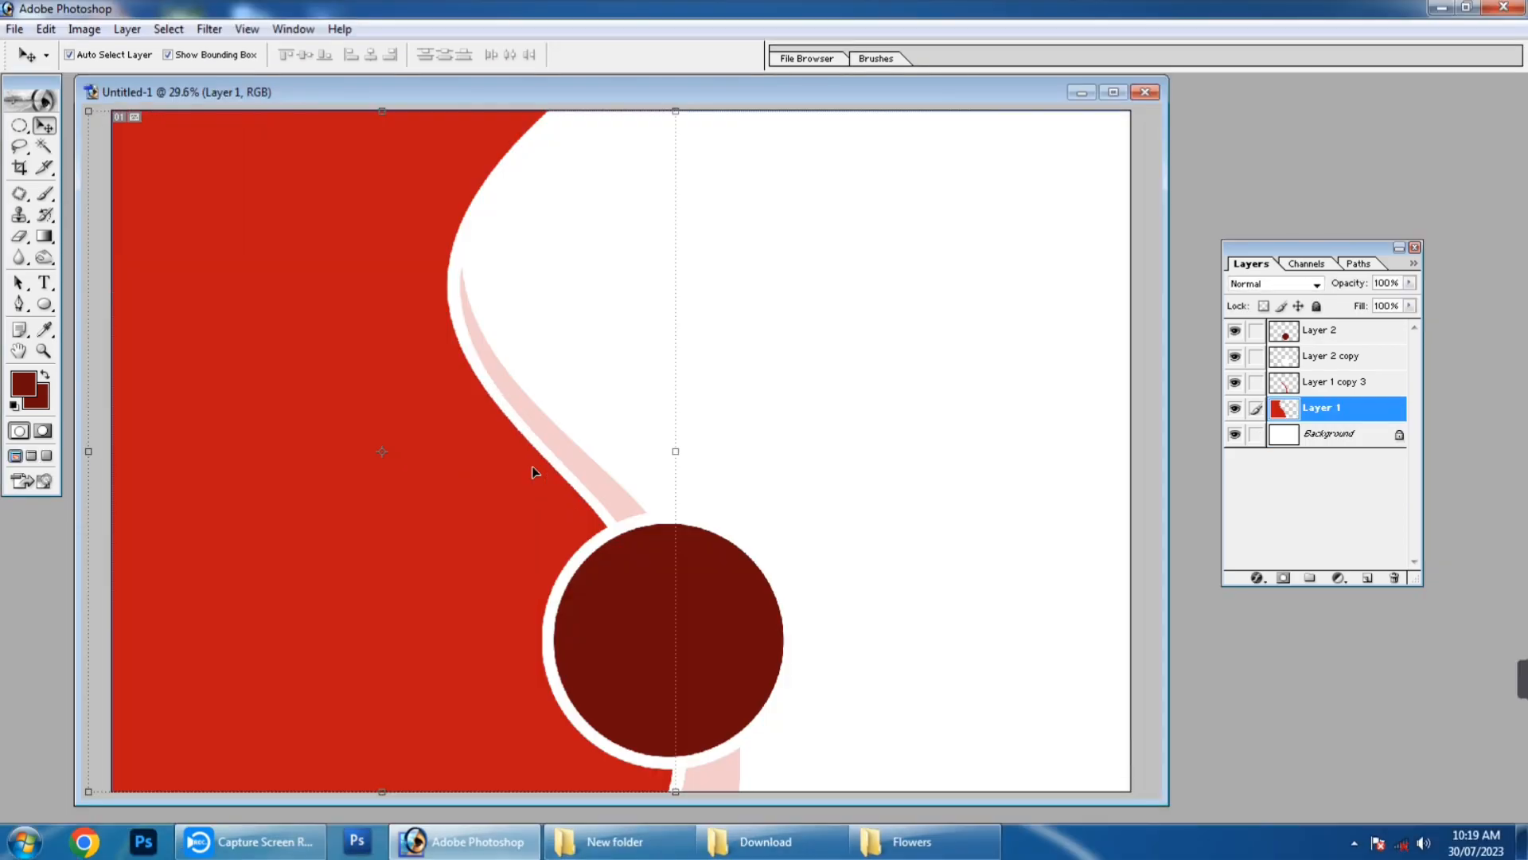
drag(346, 99, 698, 90)
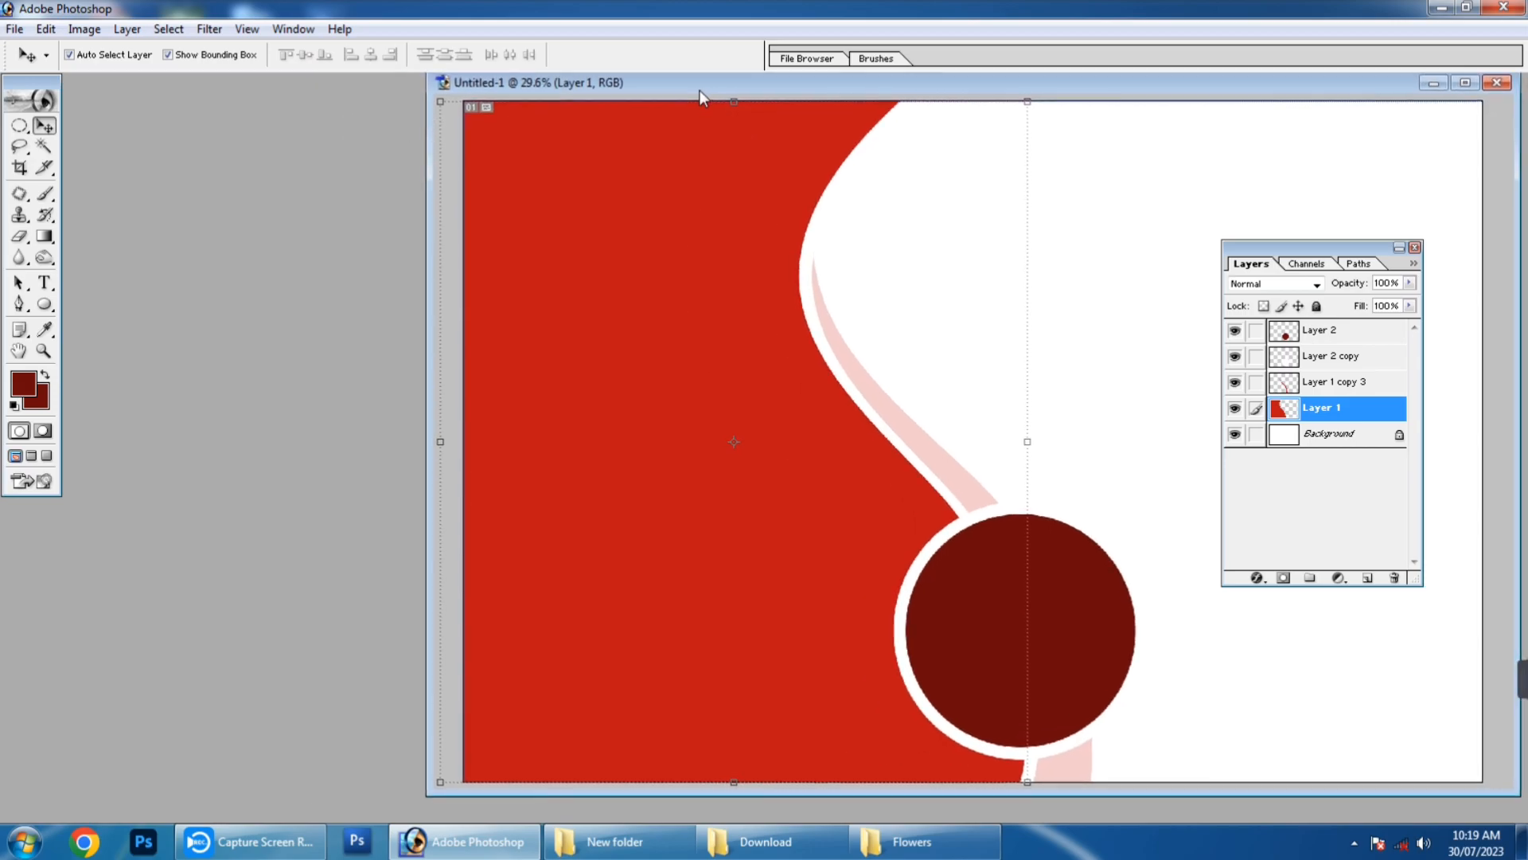
click(645, 856)
click(569, 318)
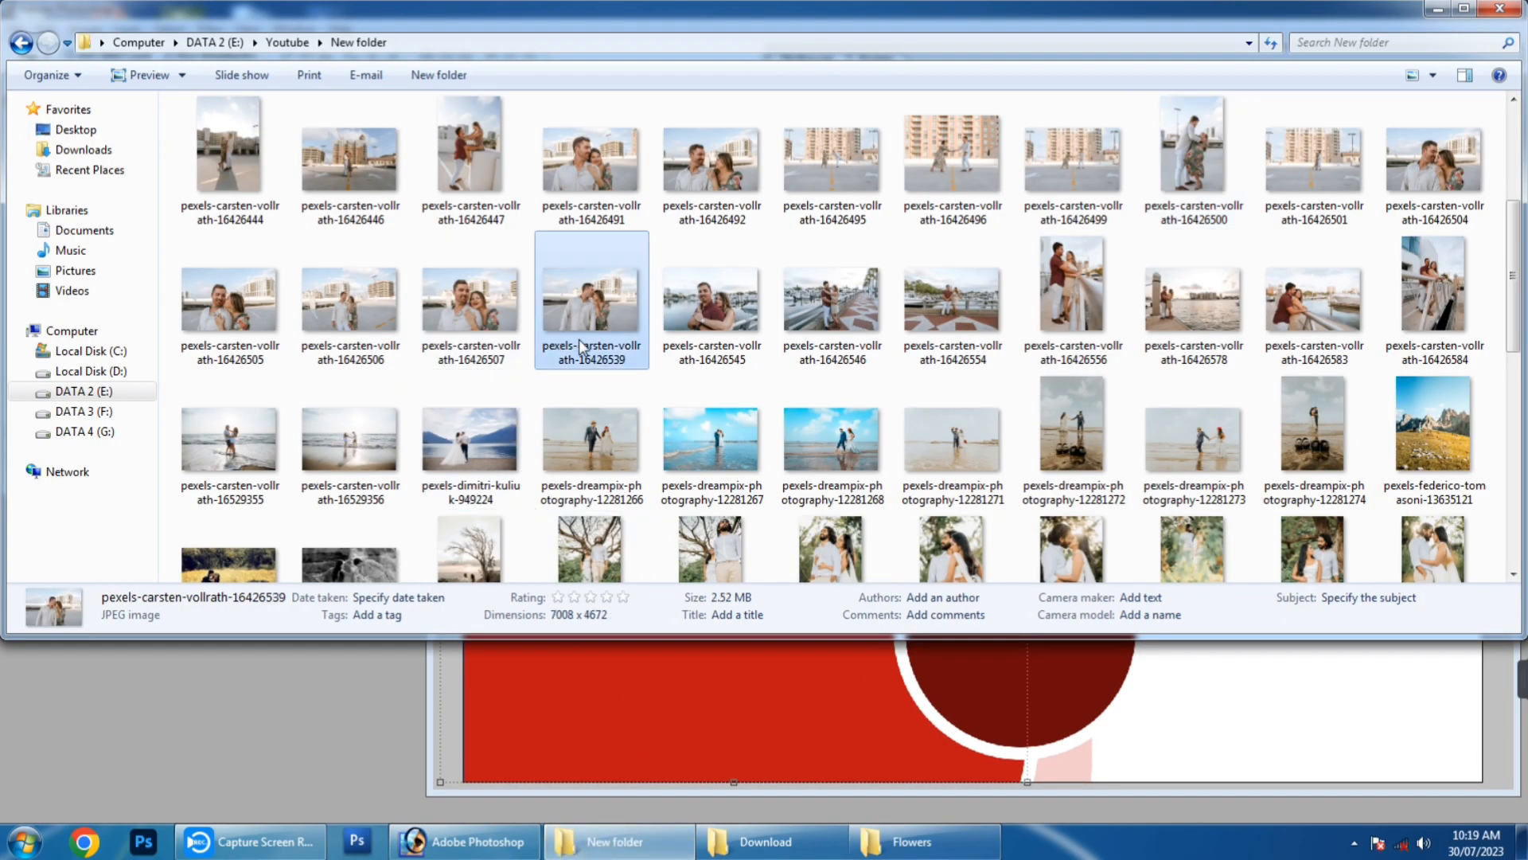
click(485, 322)
drag(219, 317, 249, 378)
drag(587, 168, 300, 676)
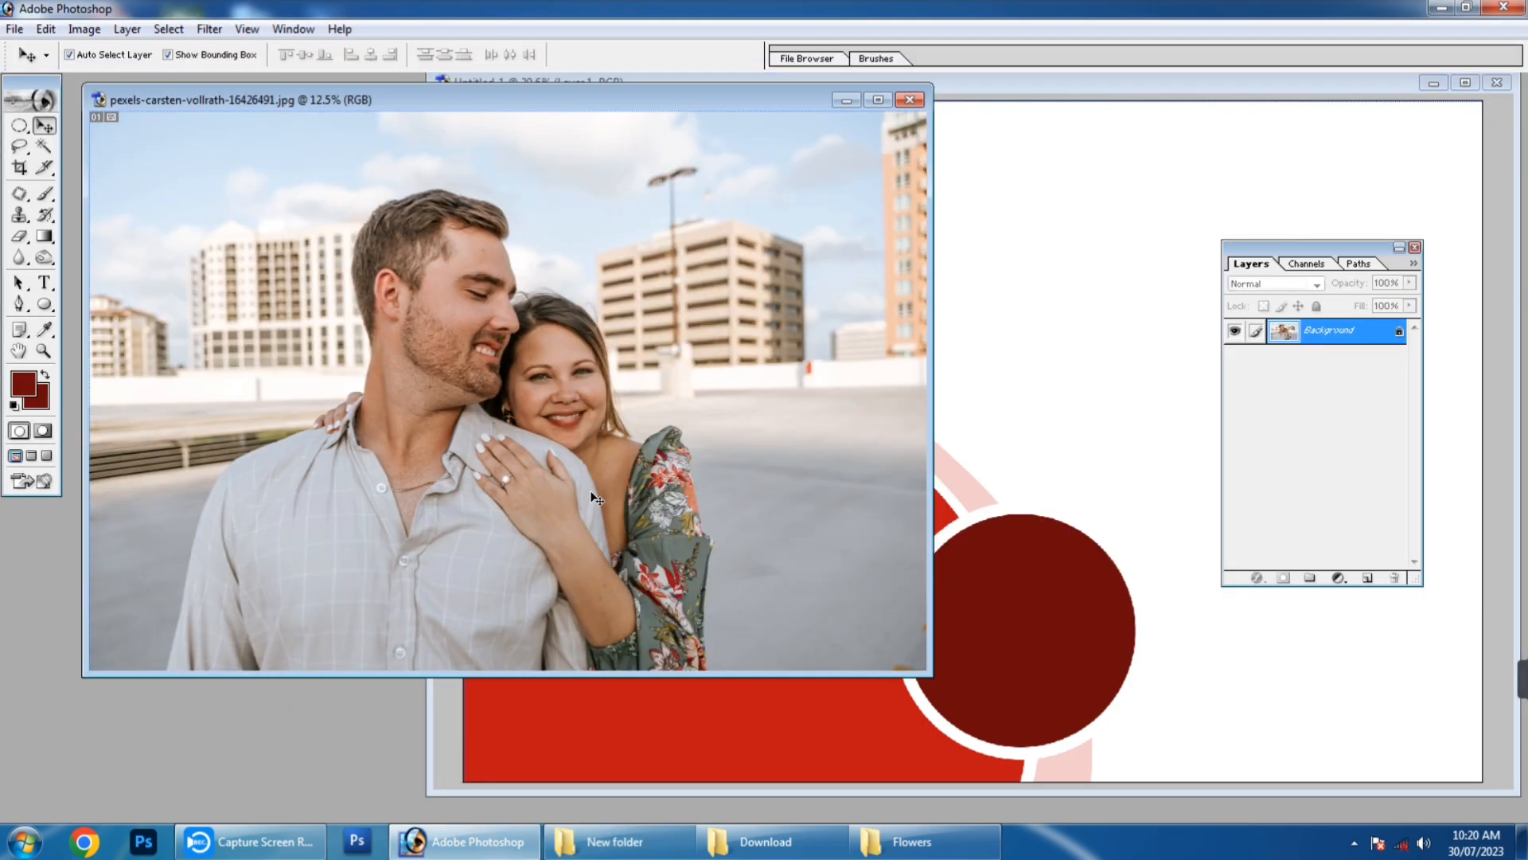
- Copy the entire couple photo and close its document
key(ctrl+a)
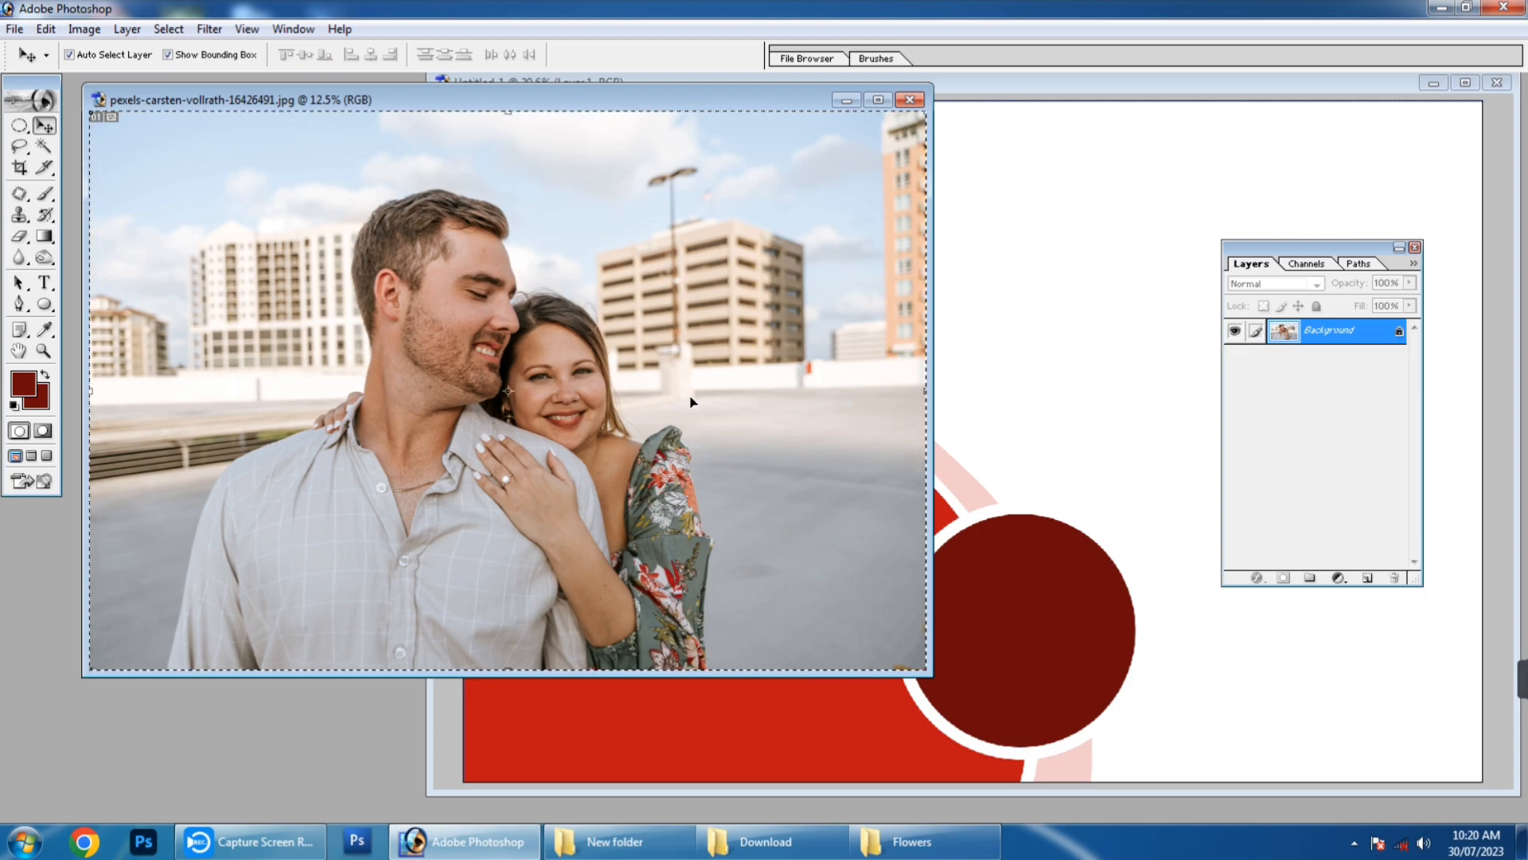
click(87, 30)
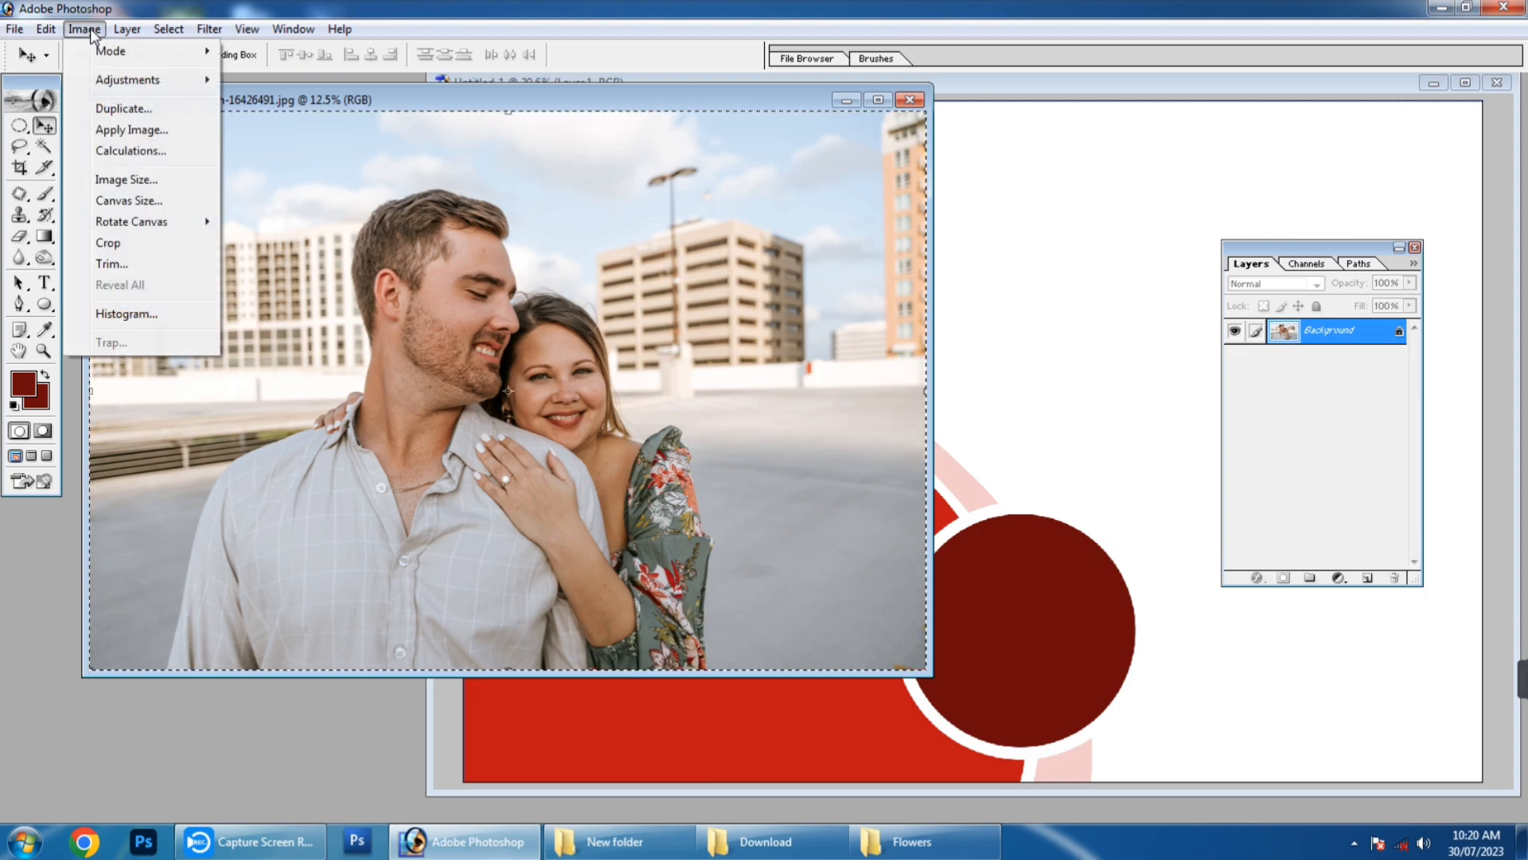
mouse_move(45, 29)
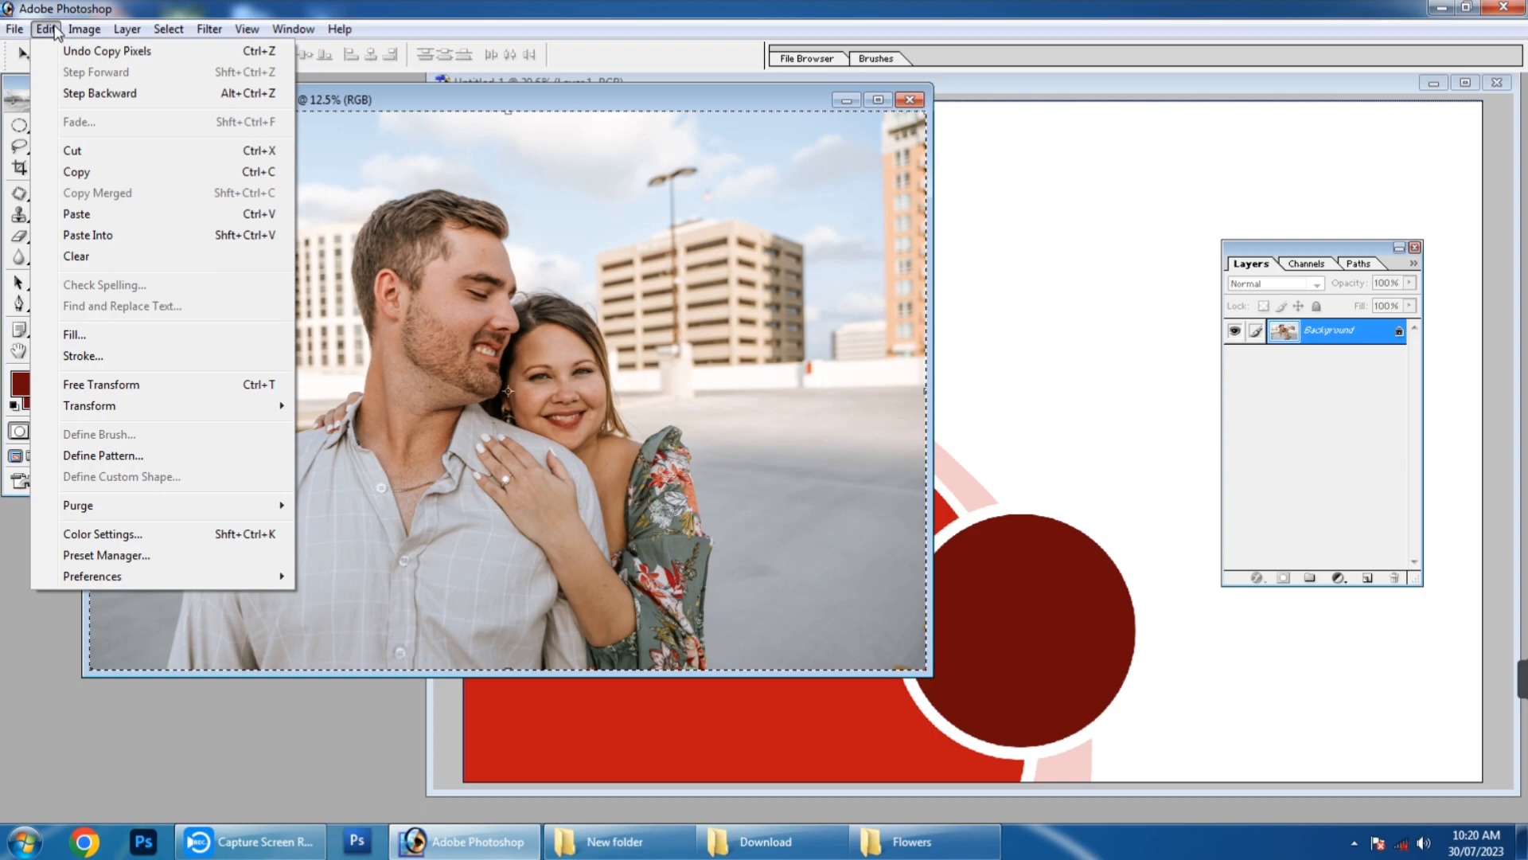
click(155, 179)
key(ctrl+w)
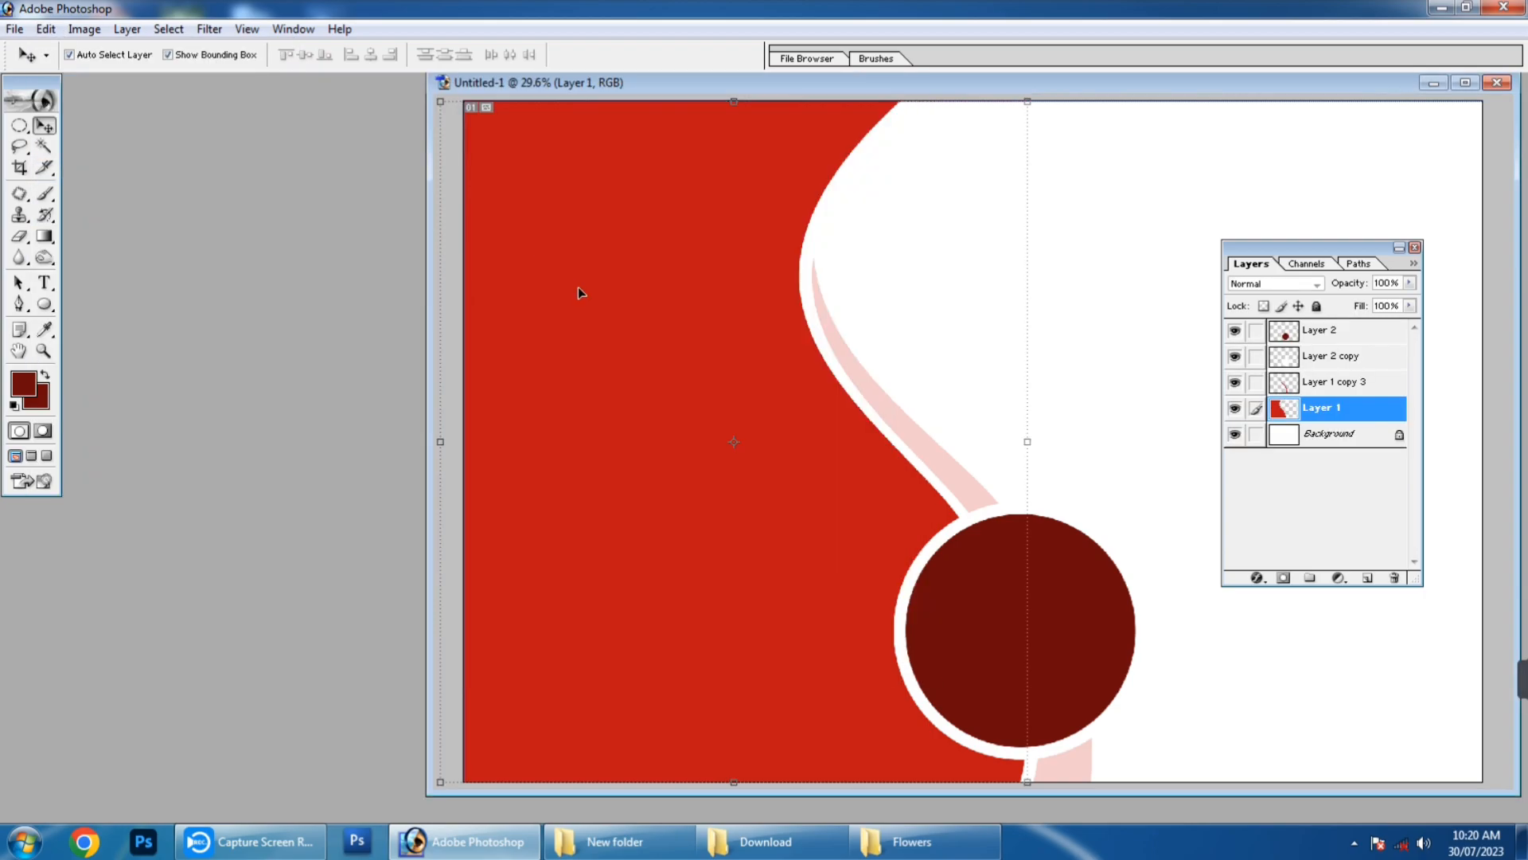
- Paste the copied photo directly above the red curved shape and clip it to that shape
key(f)
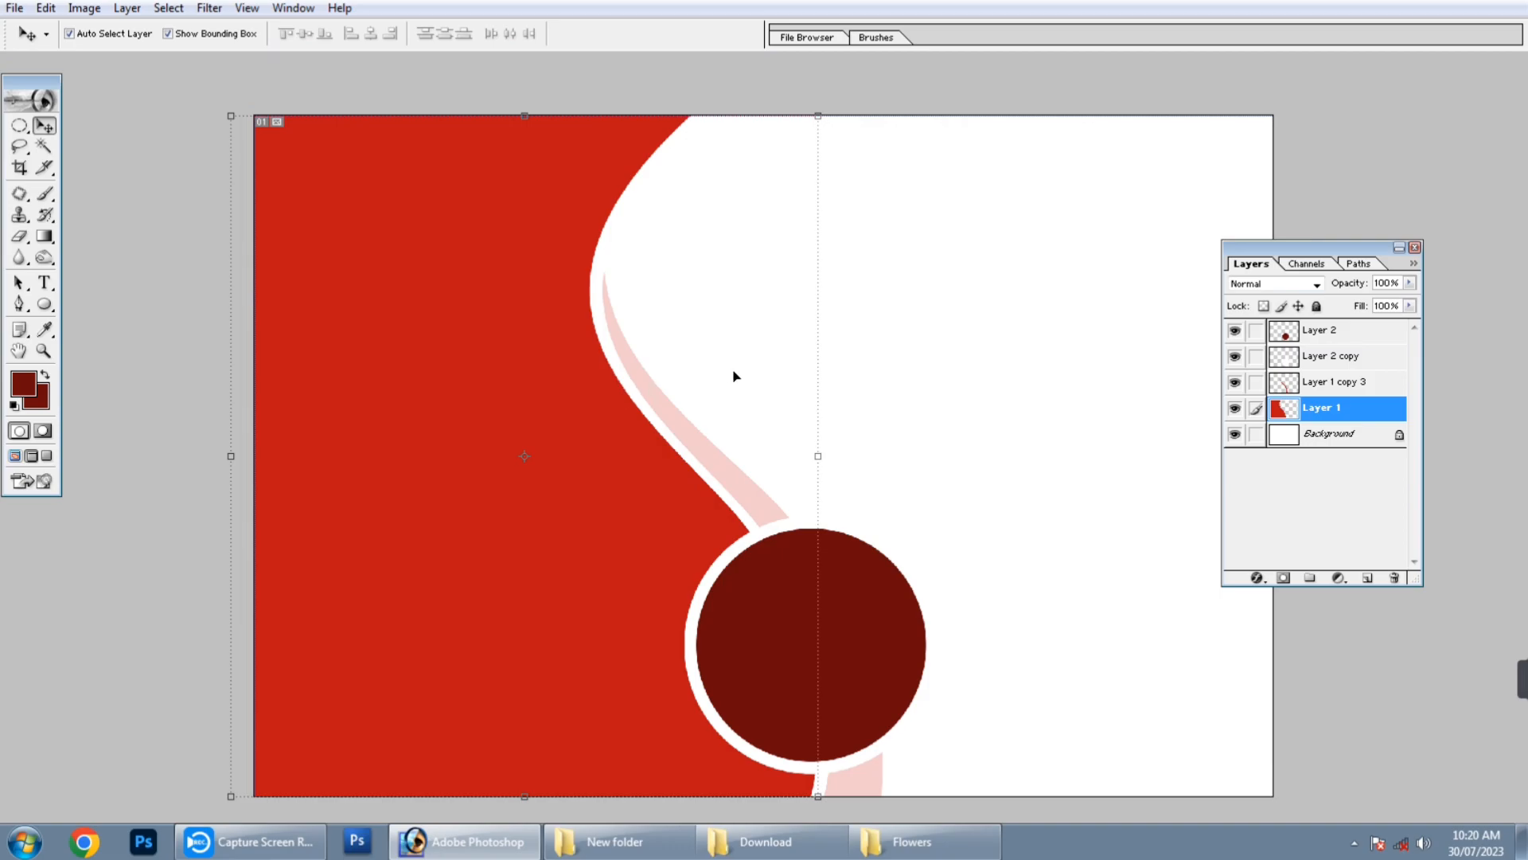
key(ctrl+v)
key(ctrl+minus)
key(ctrl+g)
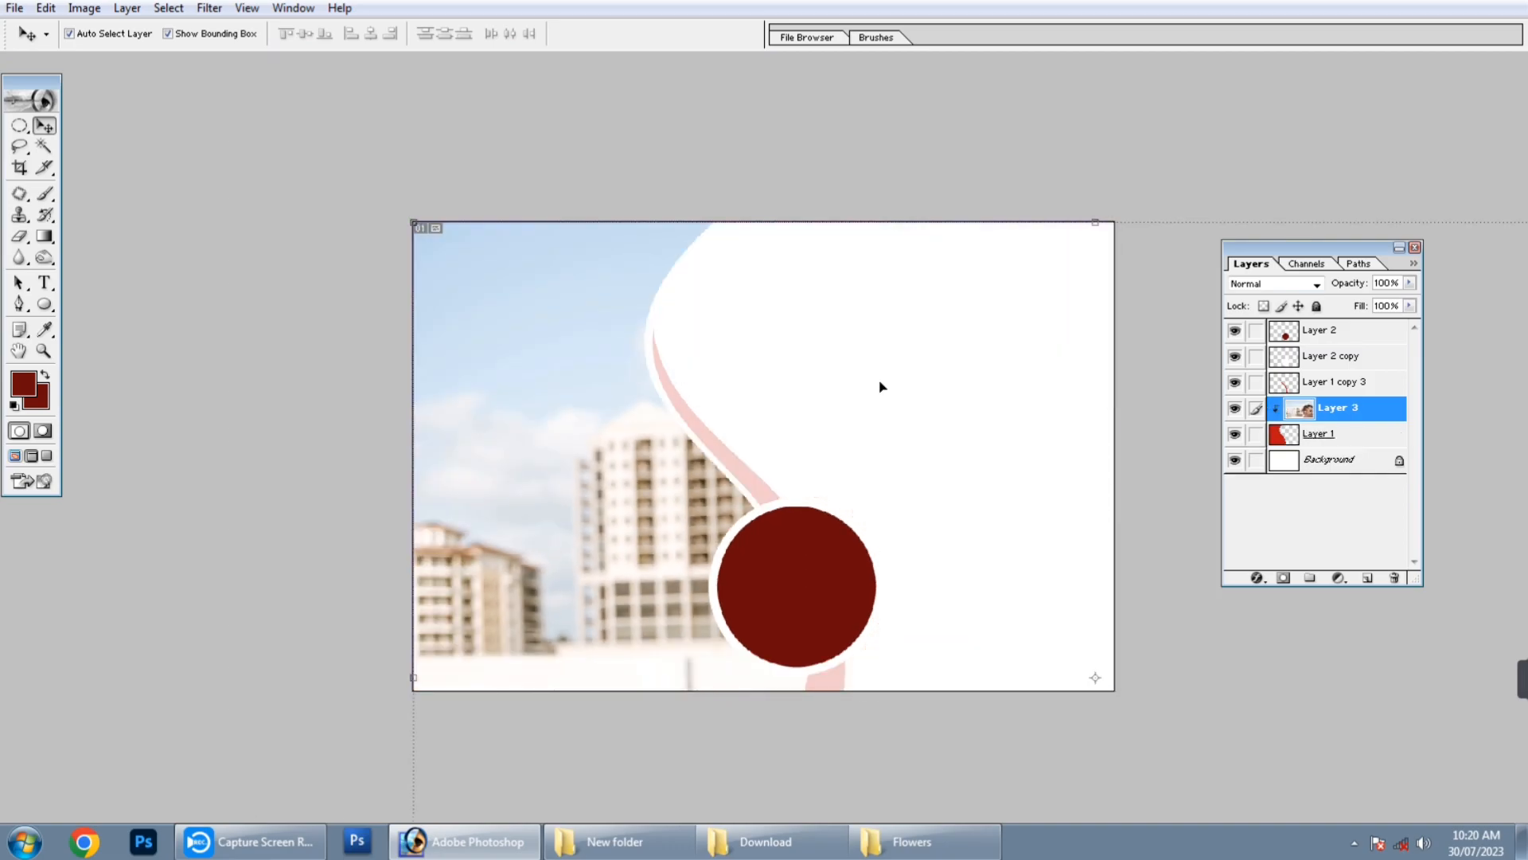
- Move the clipped photo so the couple lies over the curved shape and scale it down proportionally to 54.6%
key(ctrl+t)
drag(986, 437, 508, 285)
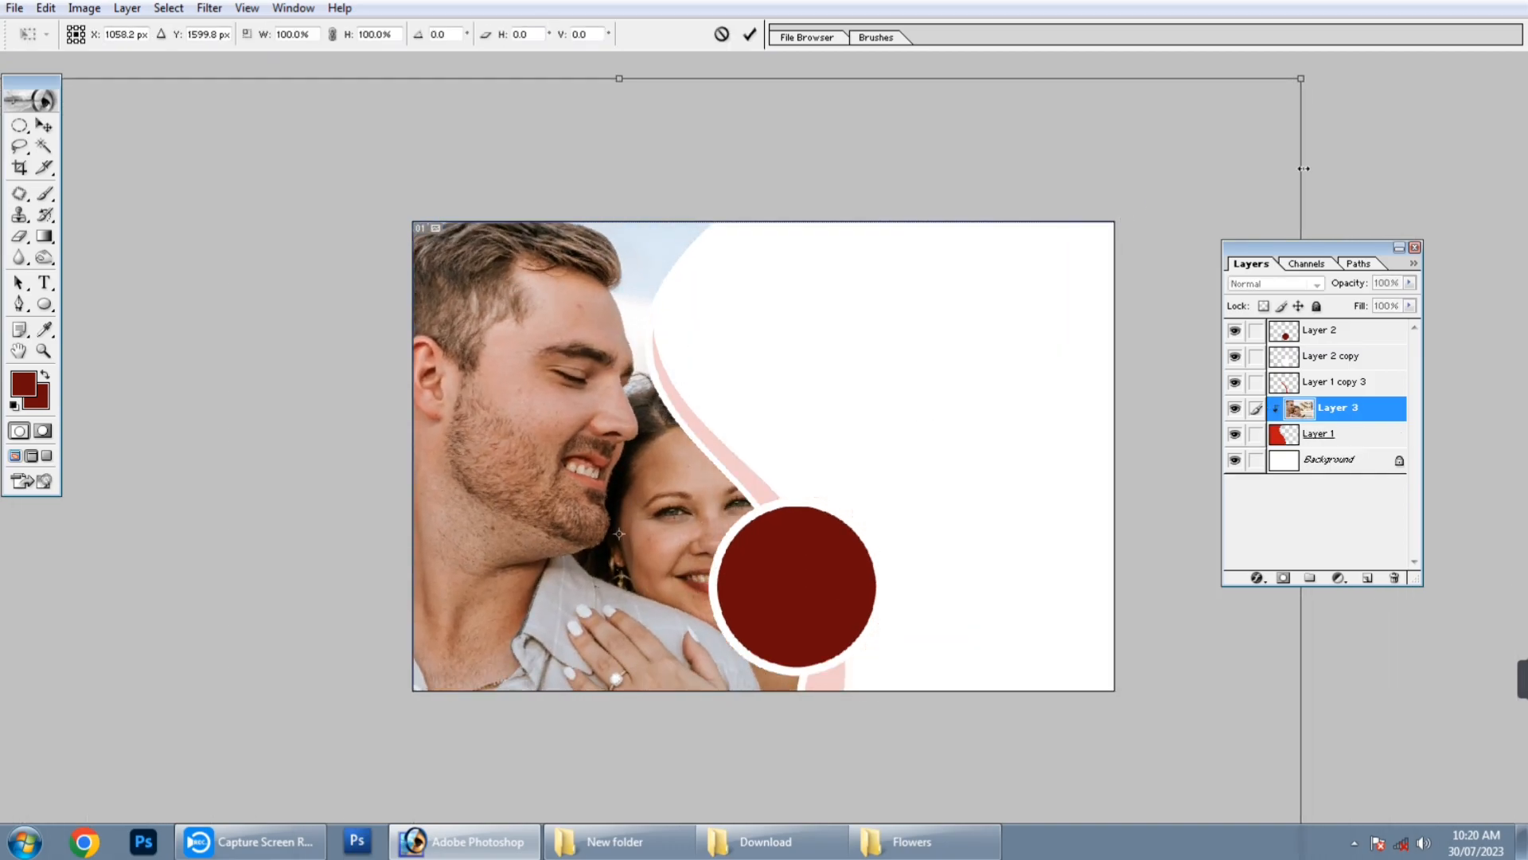
drag(1300, 76, 1099, 394)
drag(939, 440, 887, 366)
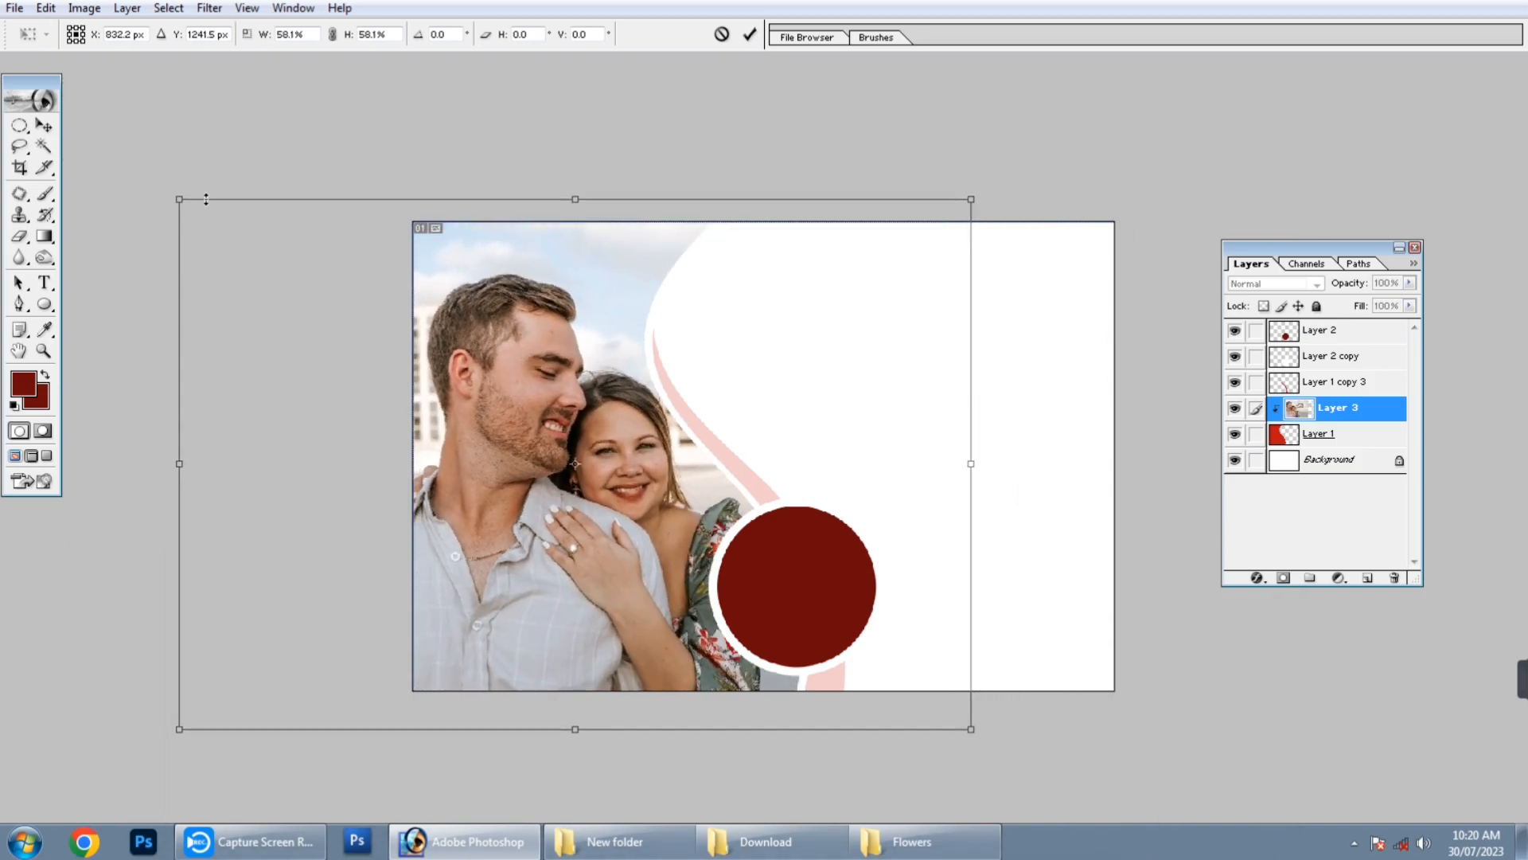
mouse_move(179, 195)
mouse_down()
mouse_move(215, 221)
mouse_move(200, 215)
mouse_up()
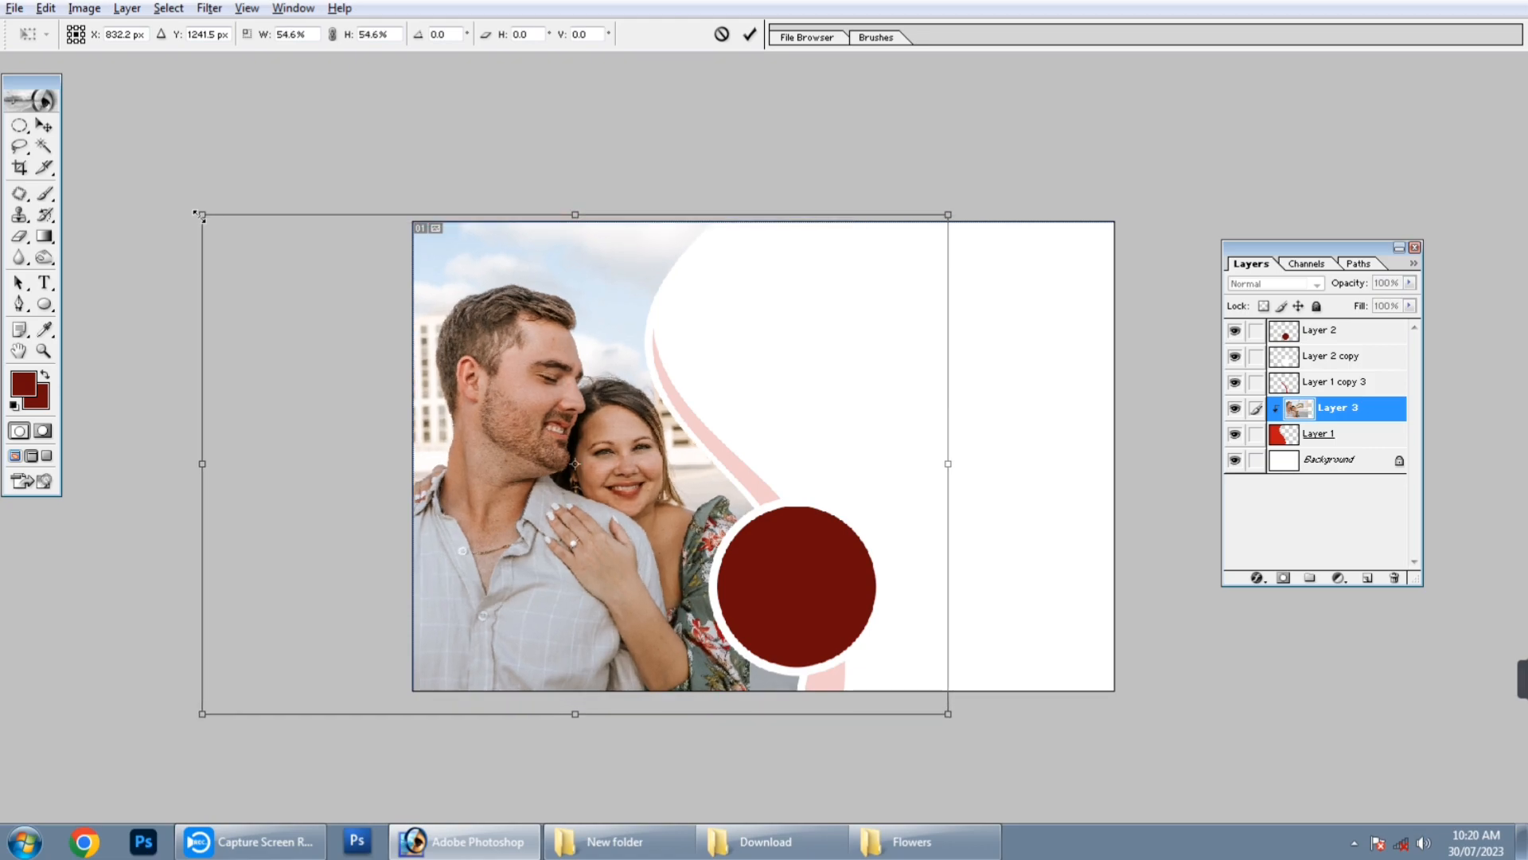
- Reduce the couple photo further to 52.6% and nudge it until the couple sits well inside the curved shape
drag(202, 714, 229, 697)
key(Left)
key(Left)
key(Left)
key(Left)
key(Left)
key(Left)
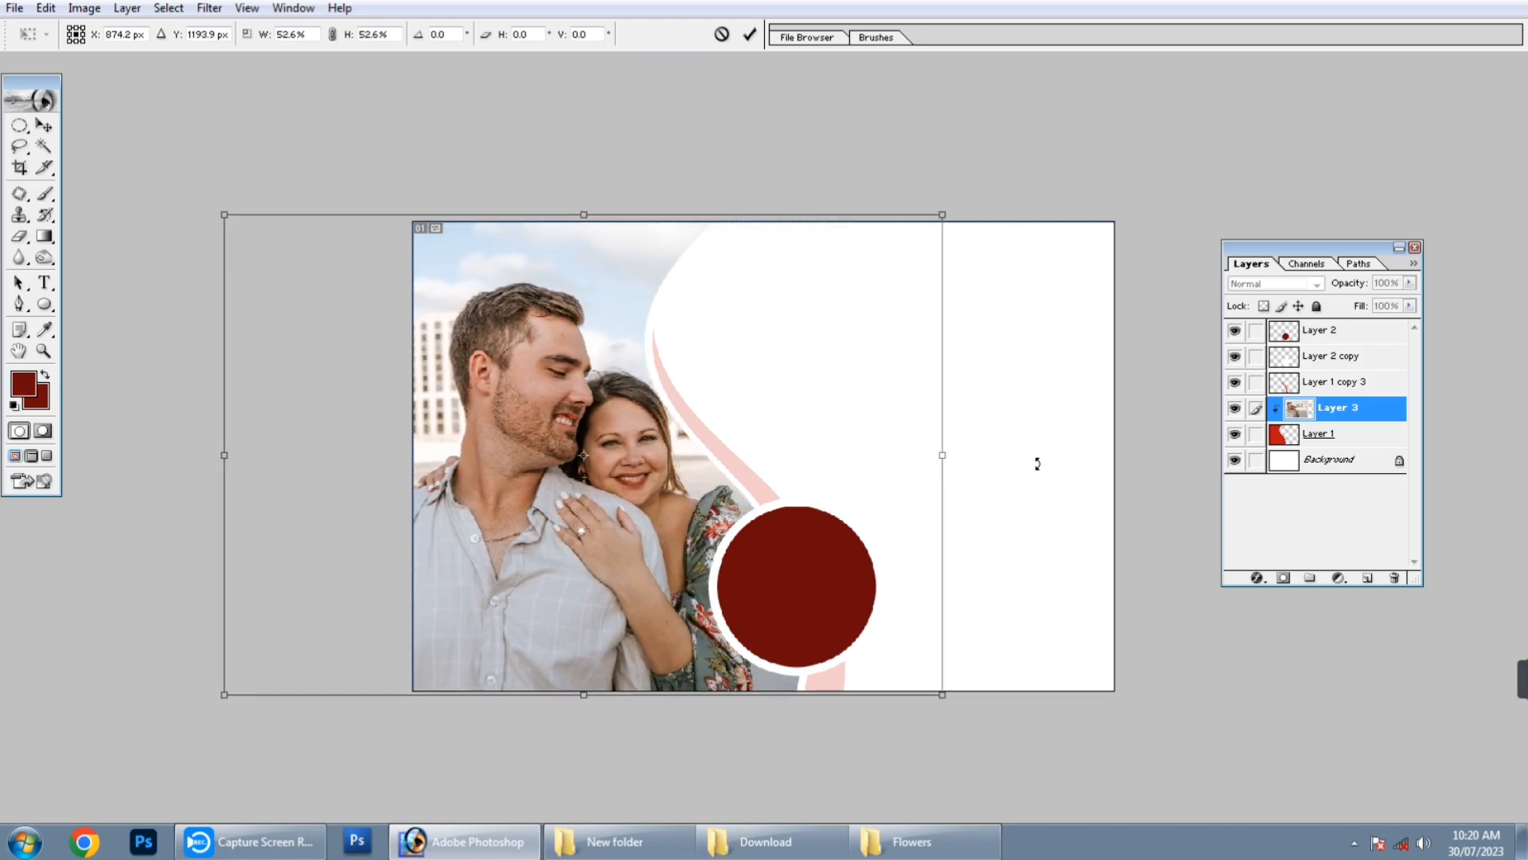
key(Down)
key(Down)
key(Left)
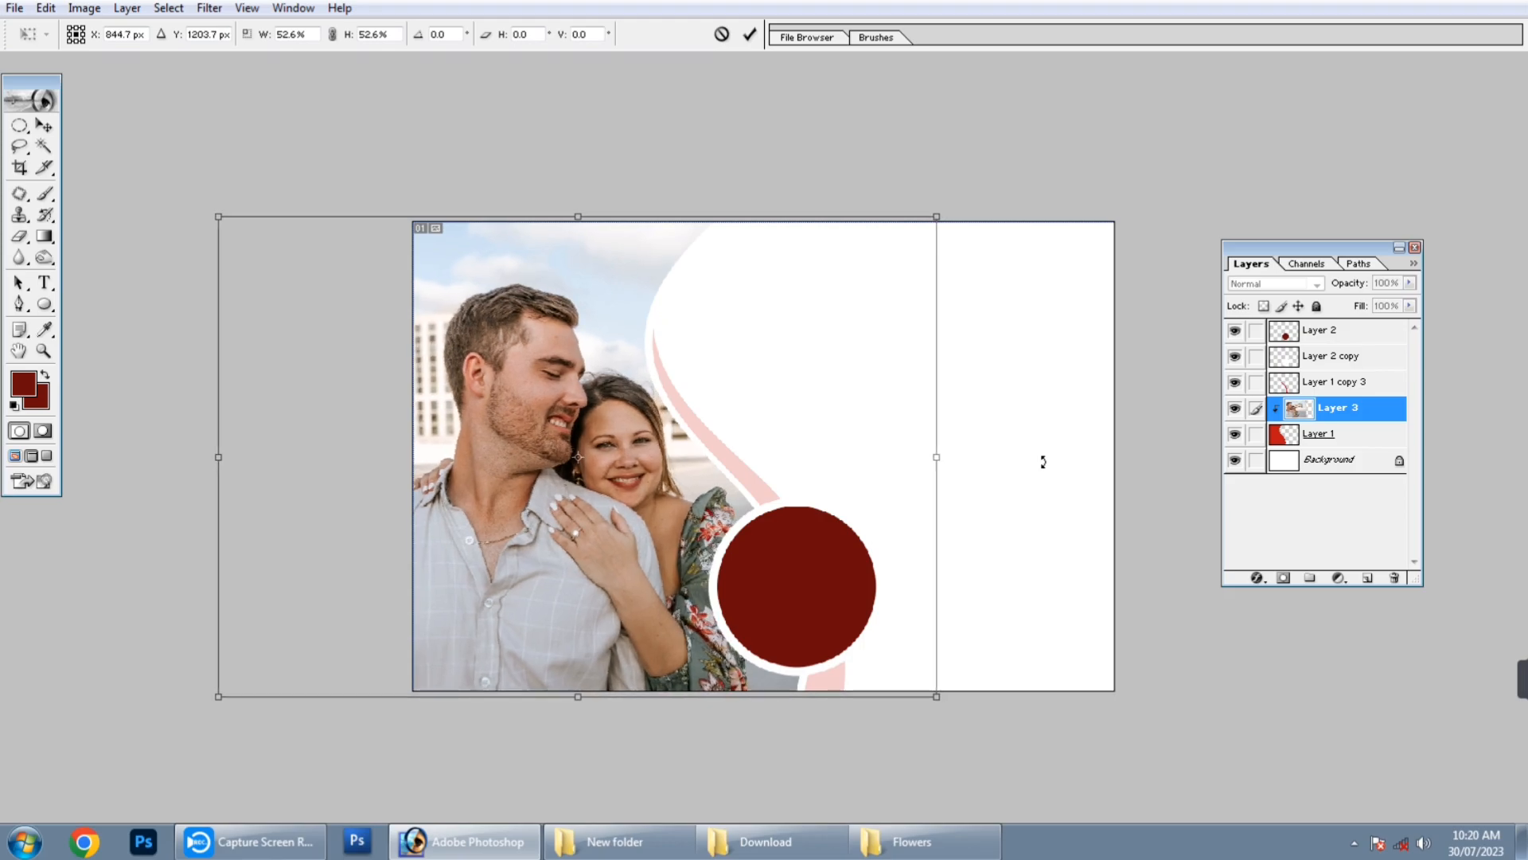
key(Return)
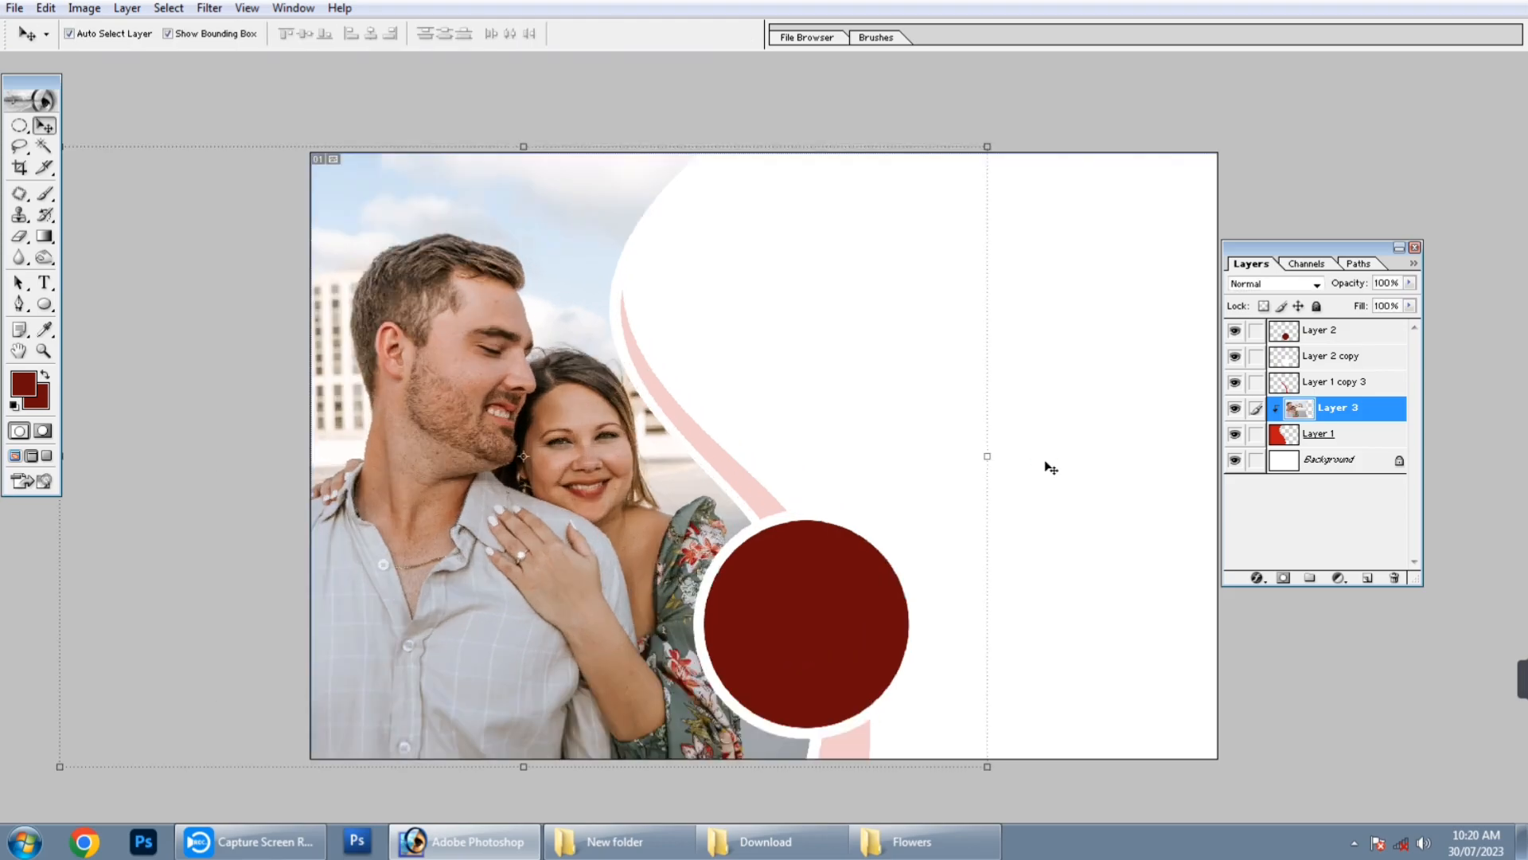
- Select the dark red circle's layer and open the photo whose file name ends in 16426539 from New folder
click(1041, 468)
click(796, 623)
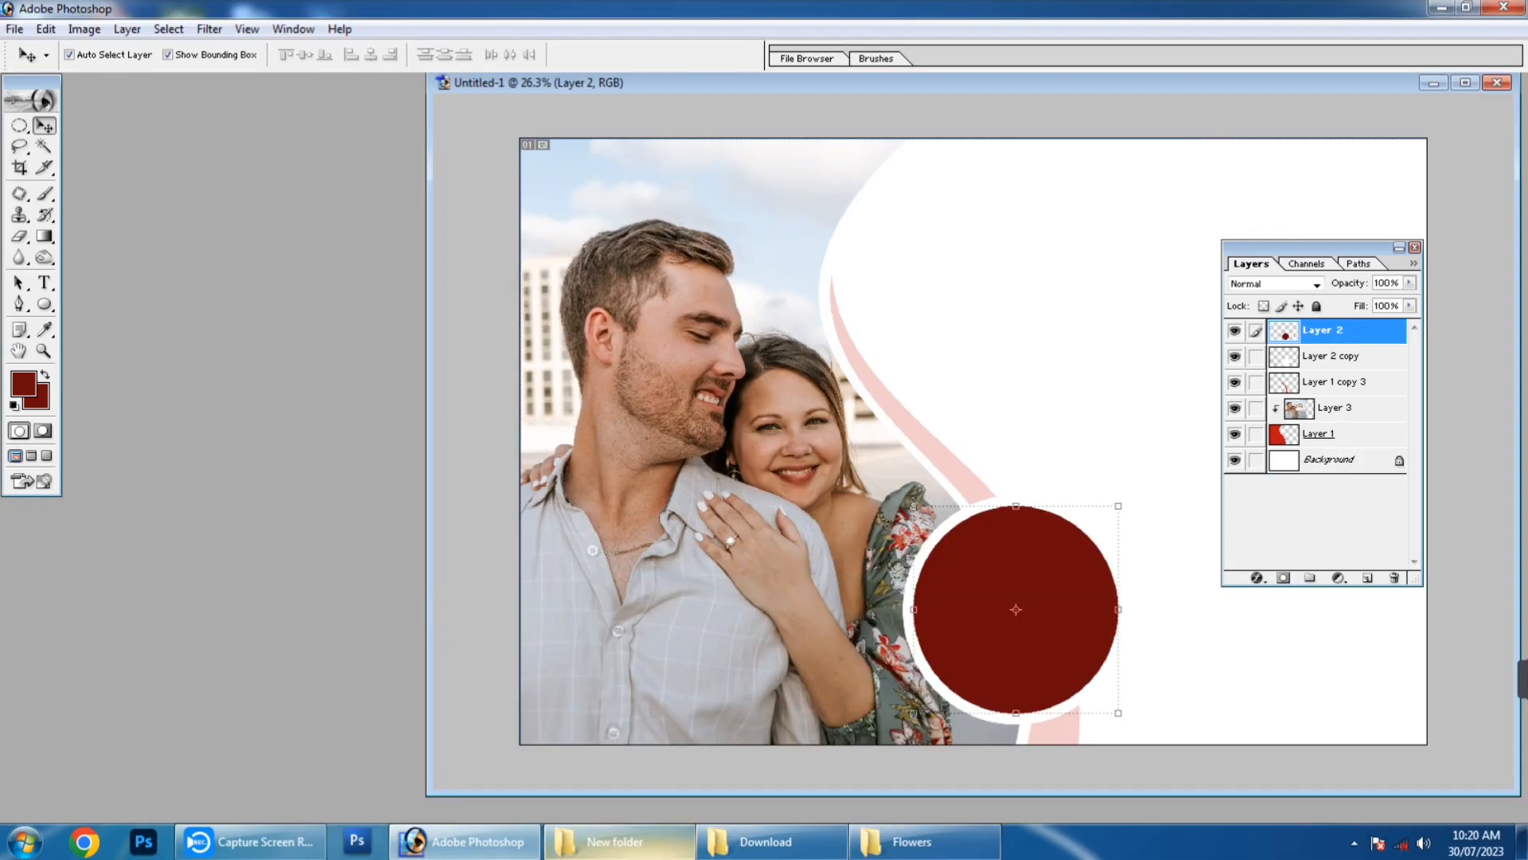
click(615, 841)
click(683, 256)
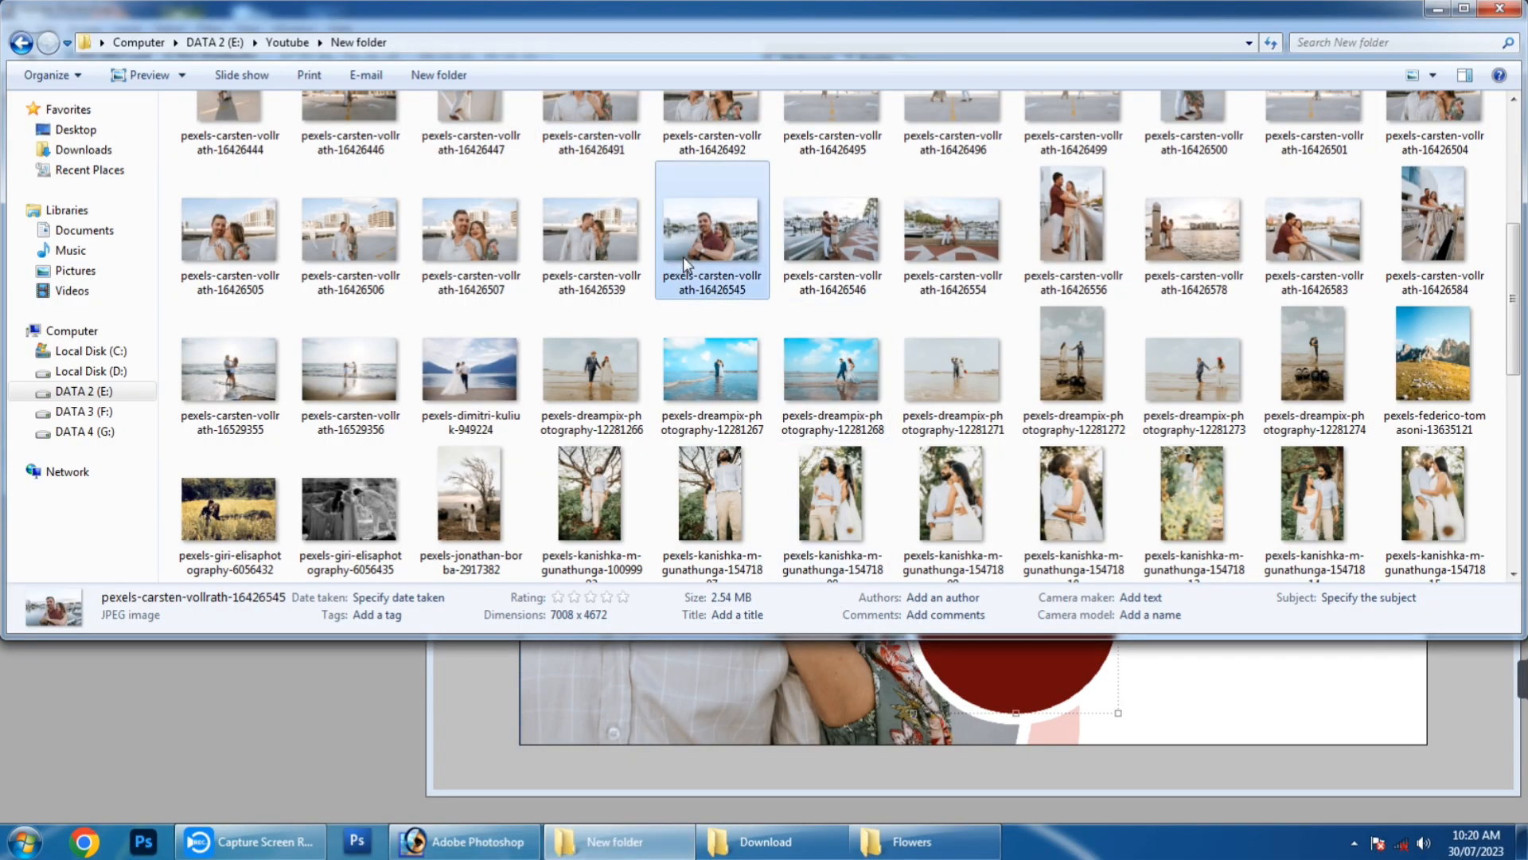
drag(577, 245, 398, 686)
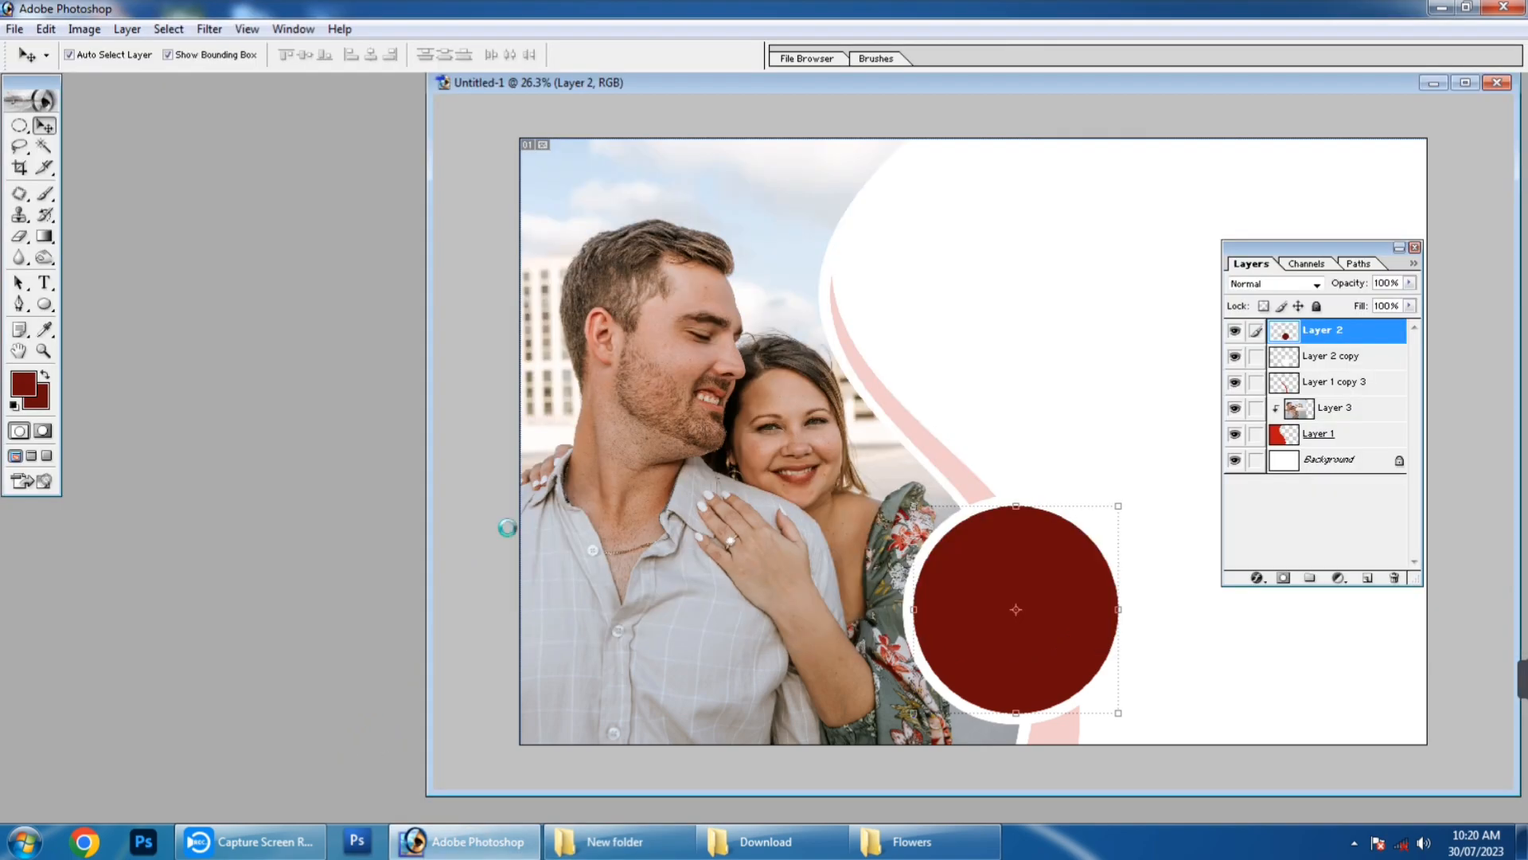
- Copy the whole second photo, close its document, paste it above the dark red circle and clip it to the circle
key(ctrl+a)
key(ctrl+w)
key(f)
key(ctrl+v)
key(ctrl+g)
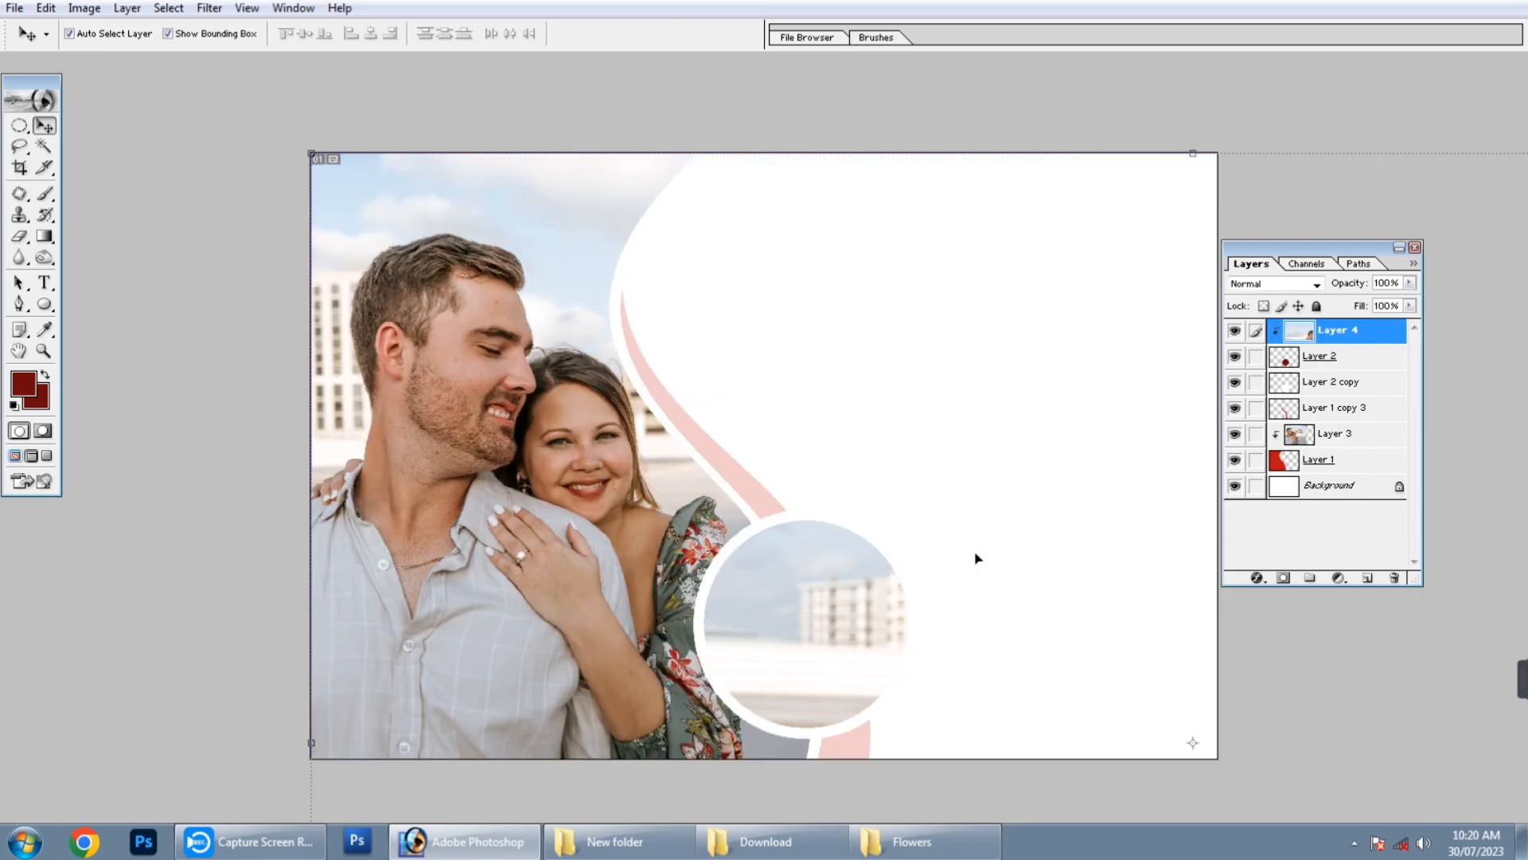
- Scale the second photo down proportionally and position it so the kissing couple fills the circle
key(ctrl+t)
drag(905, 700, 583, 518)
key(ctrl+minus)
drag(1291, 238, 1015, 607)
key(ctrl+0)
drag(851, 593, 906, 563)
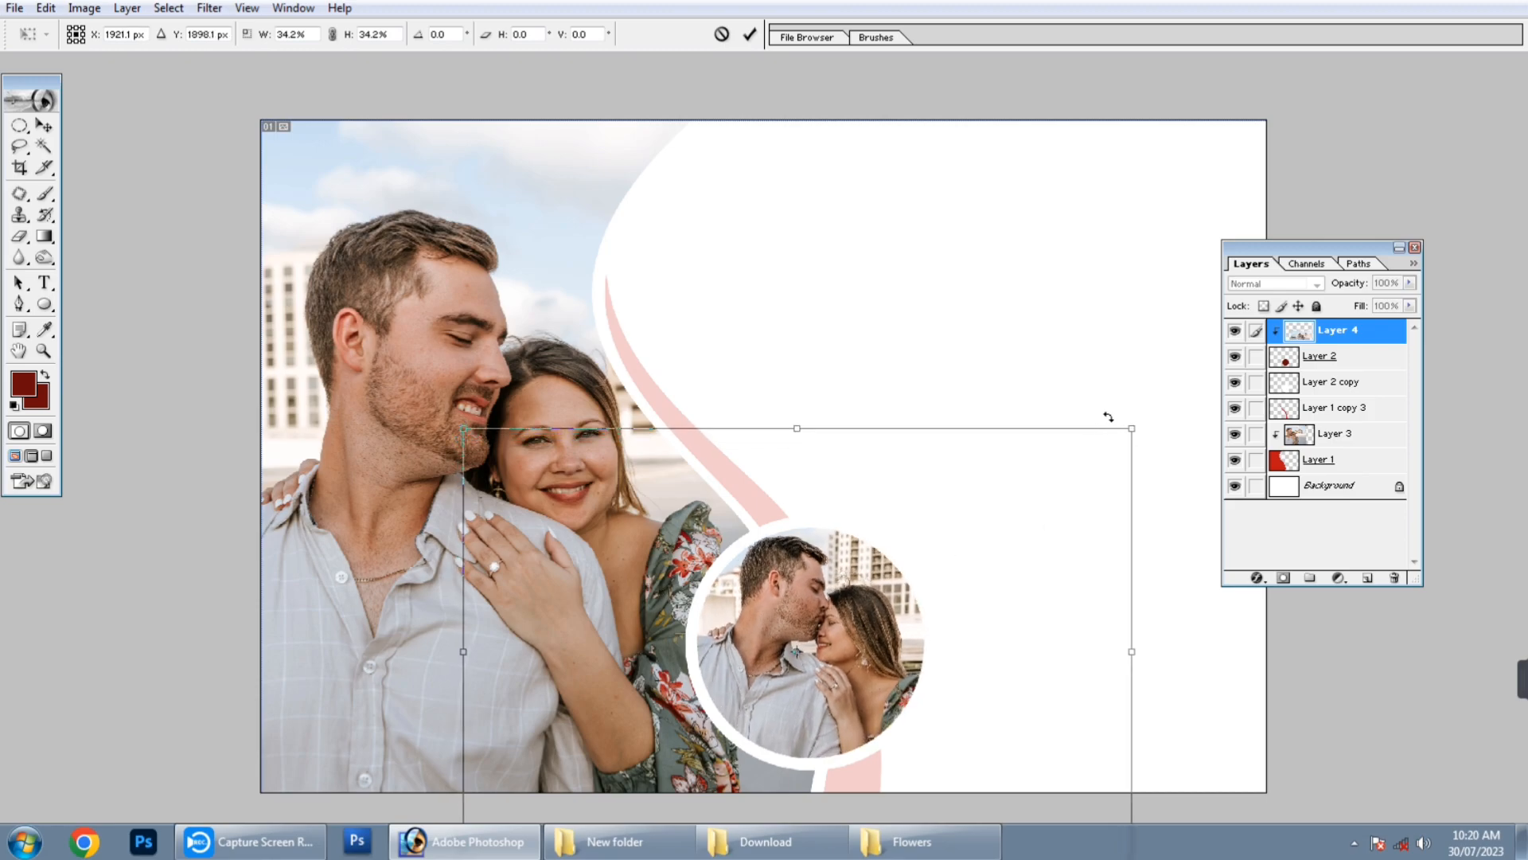
drag(1130, 428, 1121, 465)
drag(879, 544, 888, 543)
key(Return)
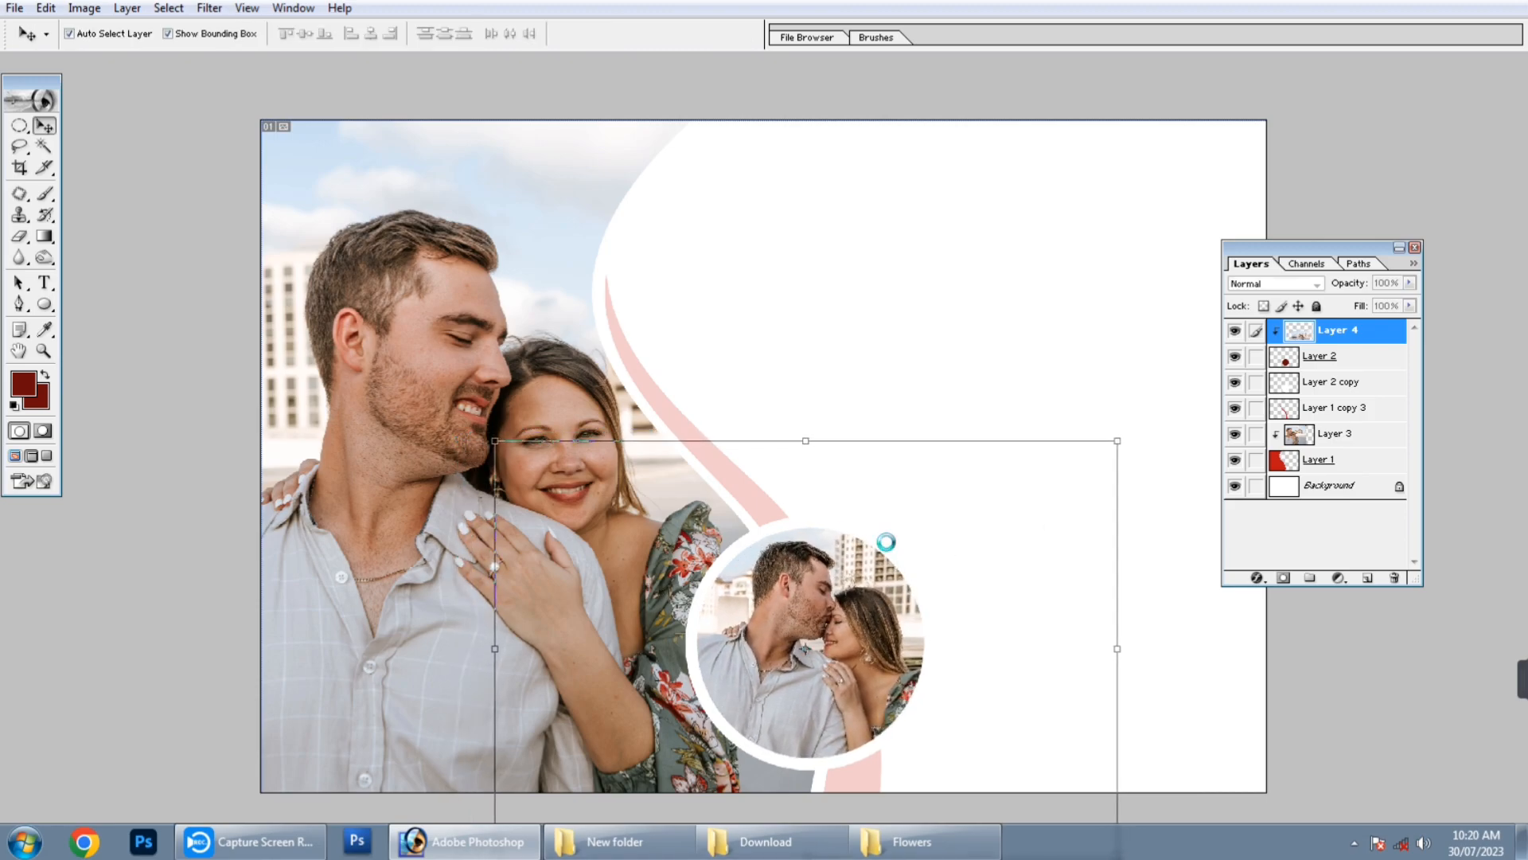
- Merge the circle photo into the circle's layer and the large photo into the curved shape's layer
key(ctrl+e)
key(ctrl+plus)
key(ctrl+minus)
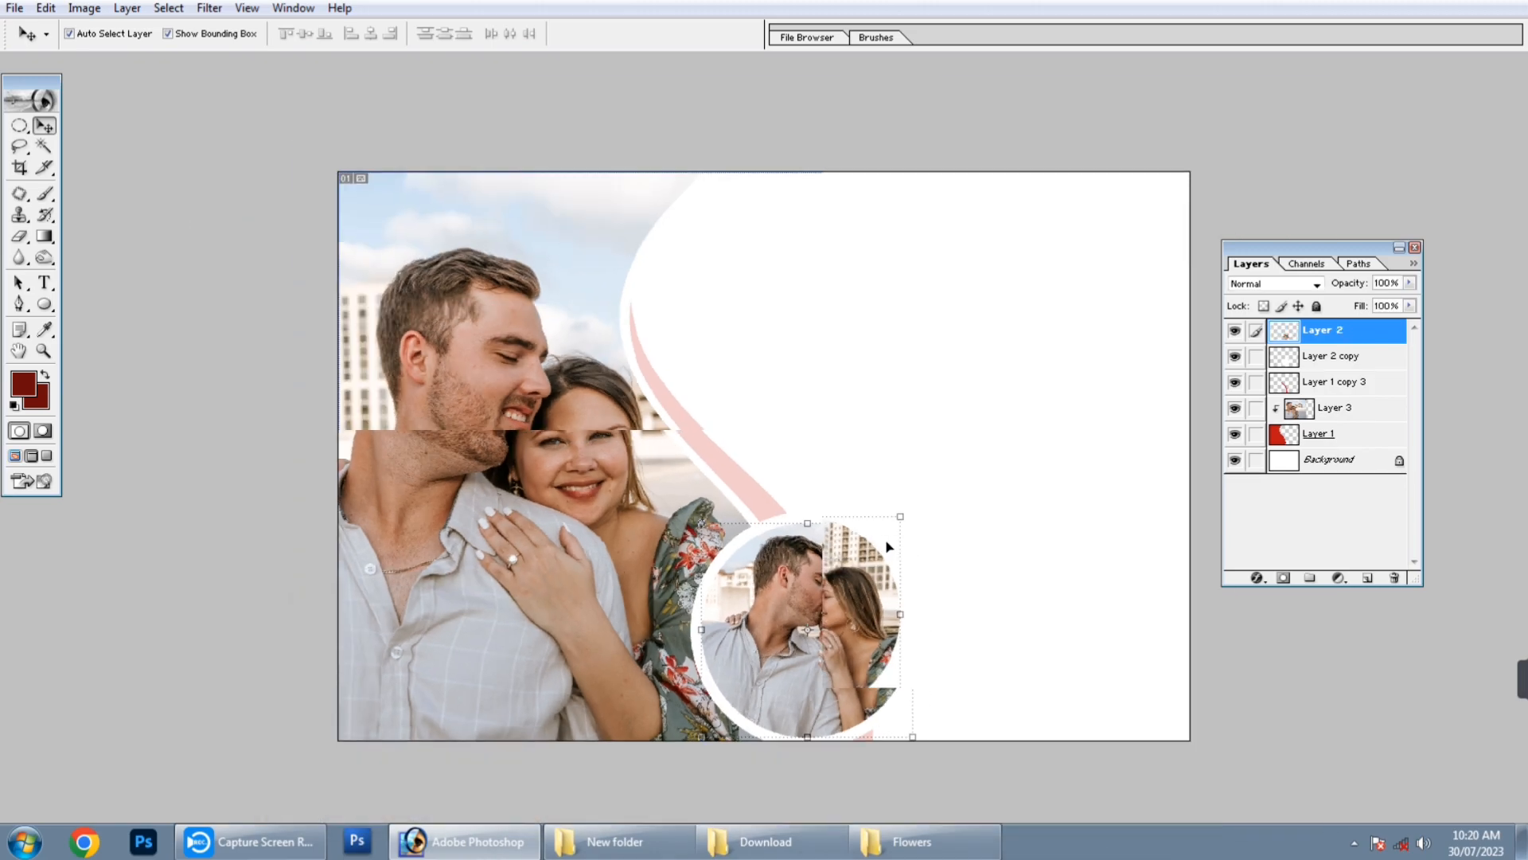
click(740, 350)
click(476, 460)
key(ctrl+minus)
key(ctrl+e)
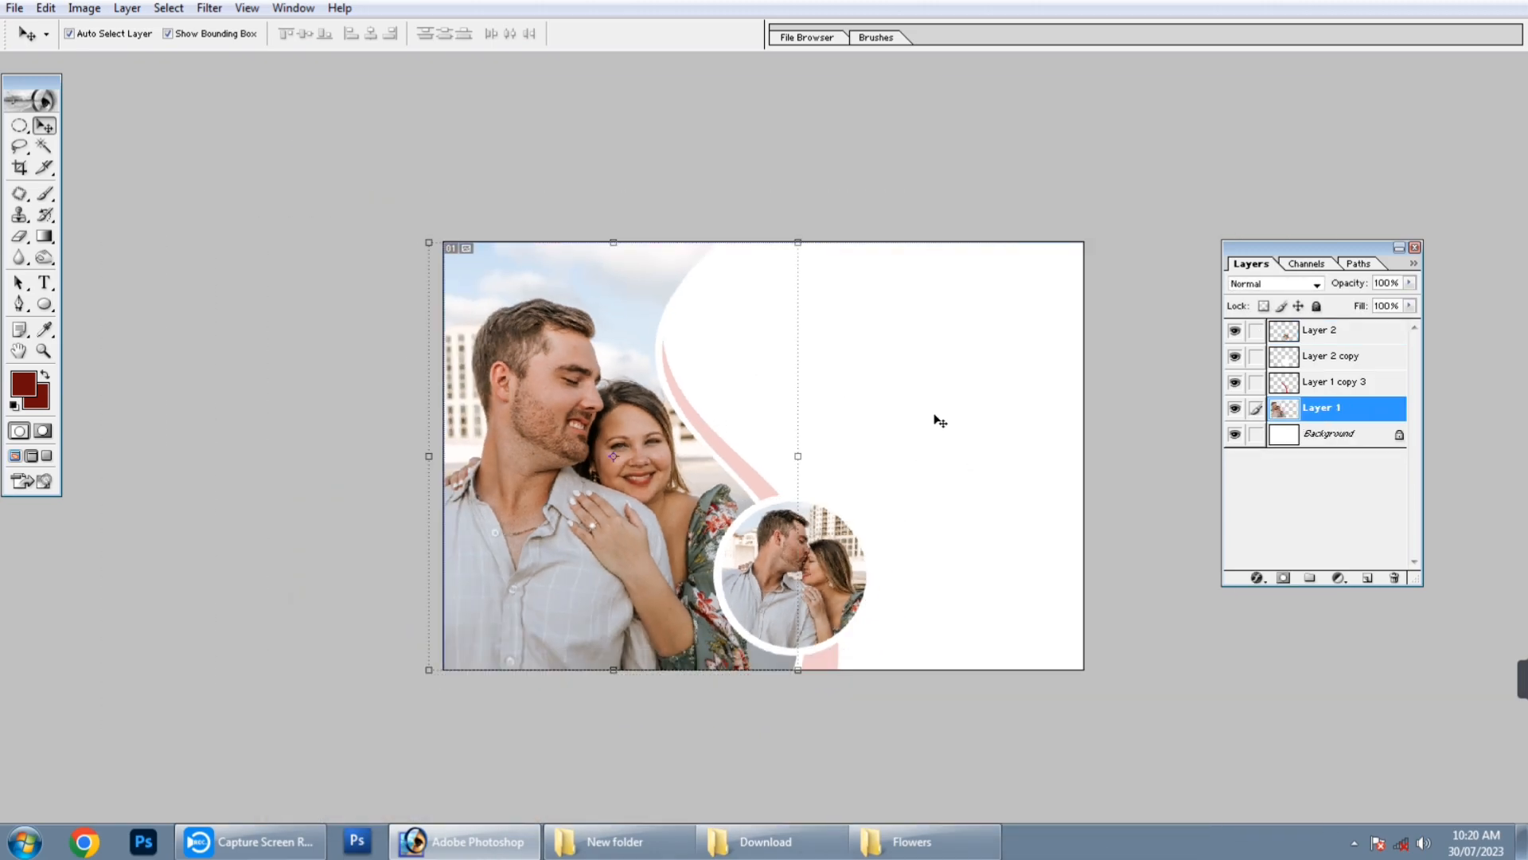
- Select the Background layer, browse New folder and open the parking-deck couple photo whose file name ends in 16426446
click(967, 410)
key(f)
key(f)
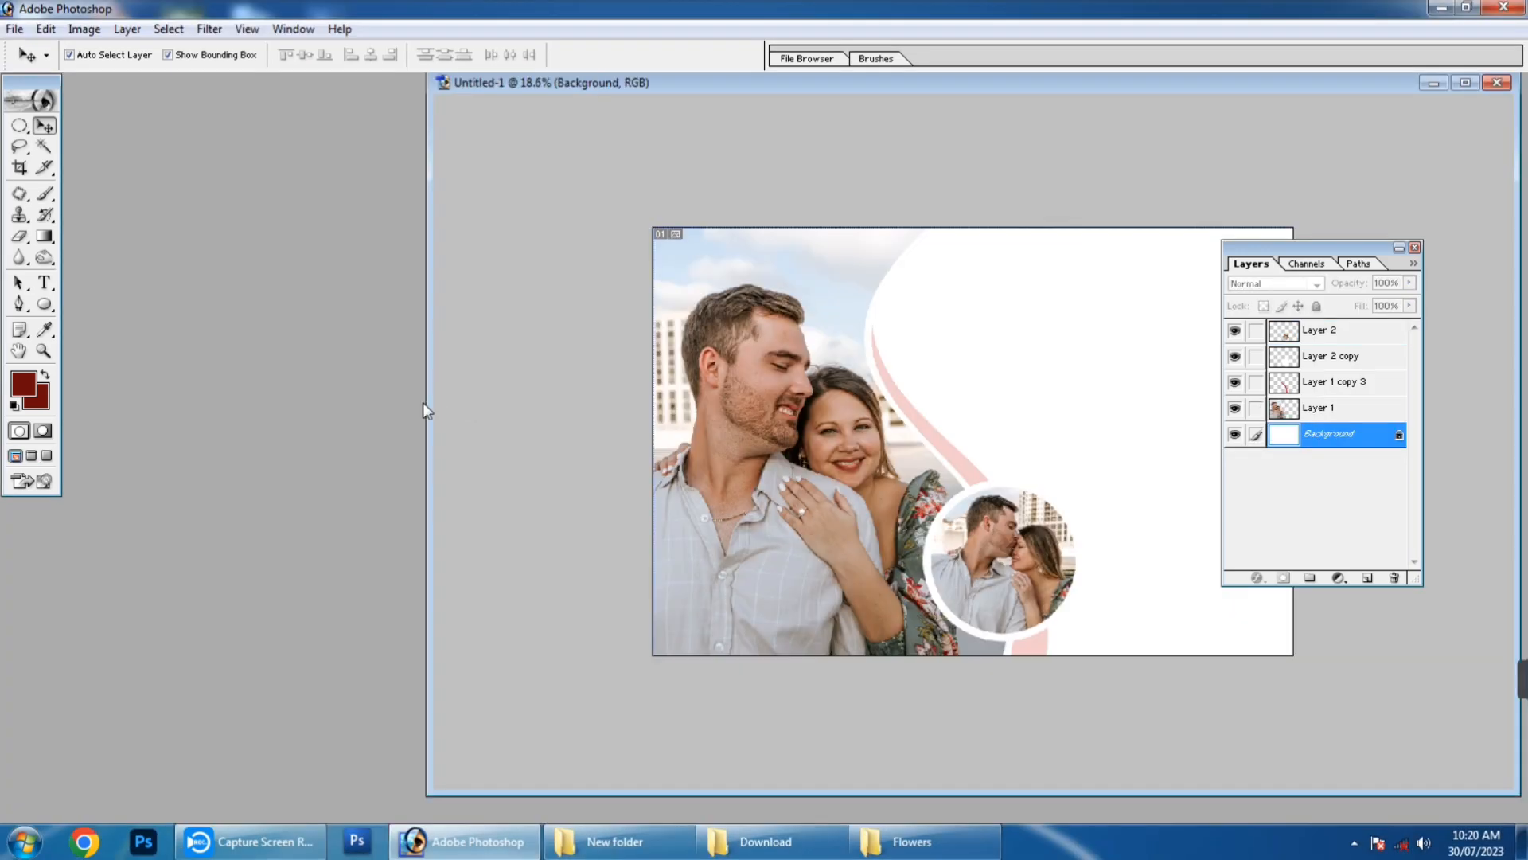
click(609, 841)
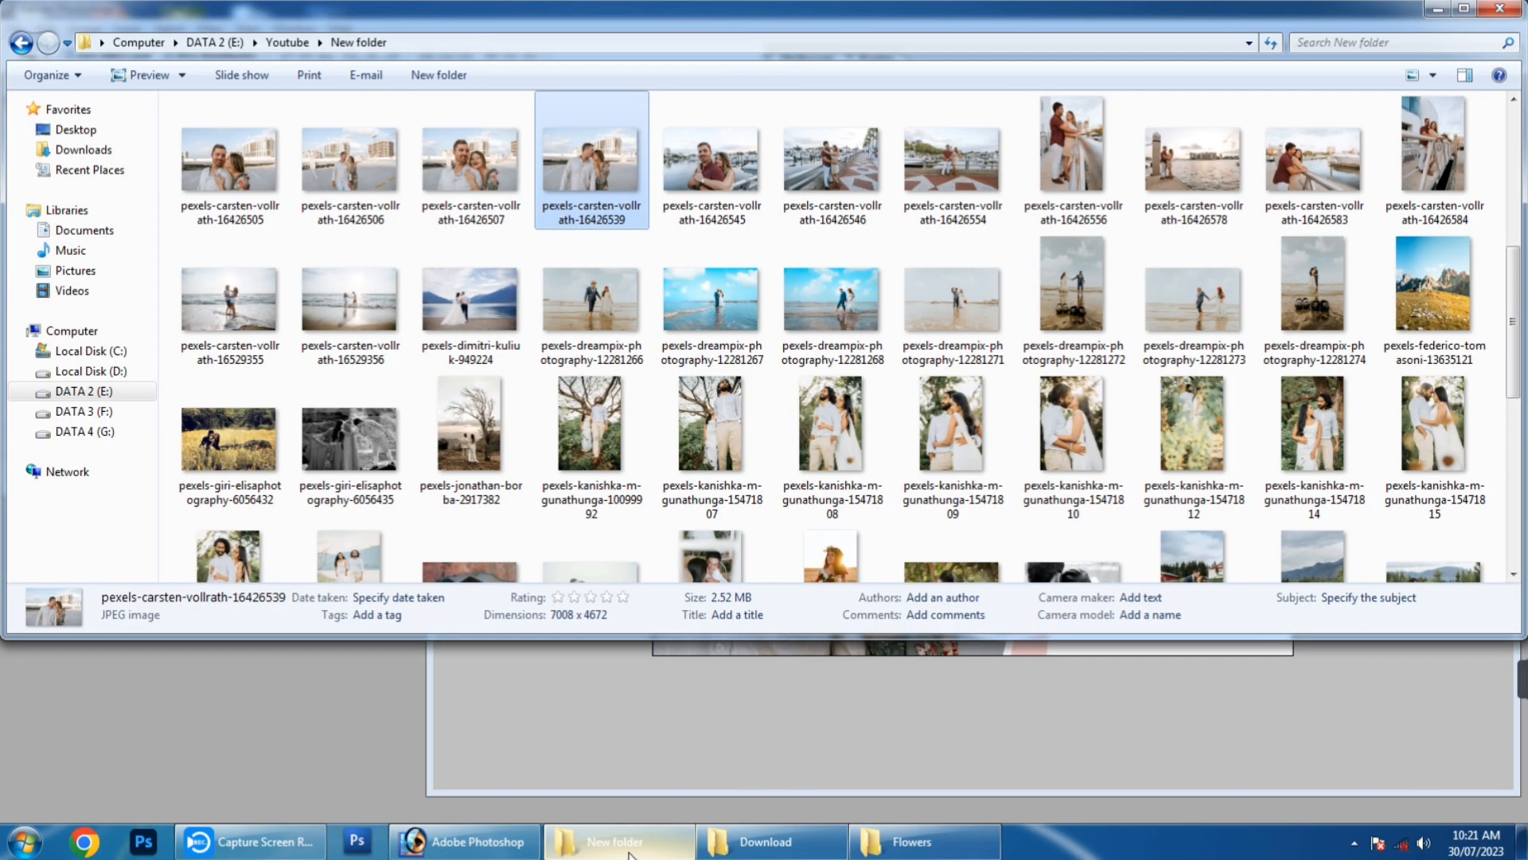
click(725, 195)
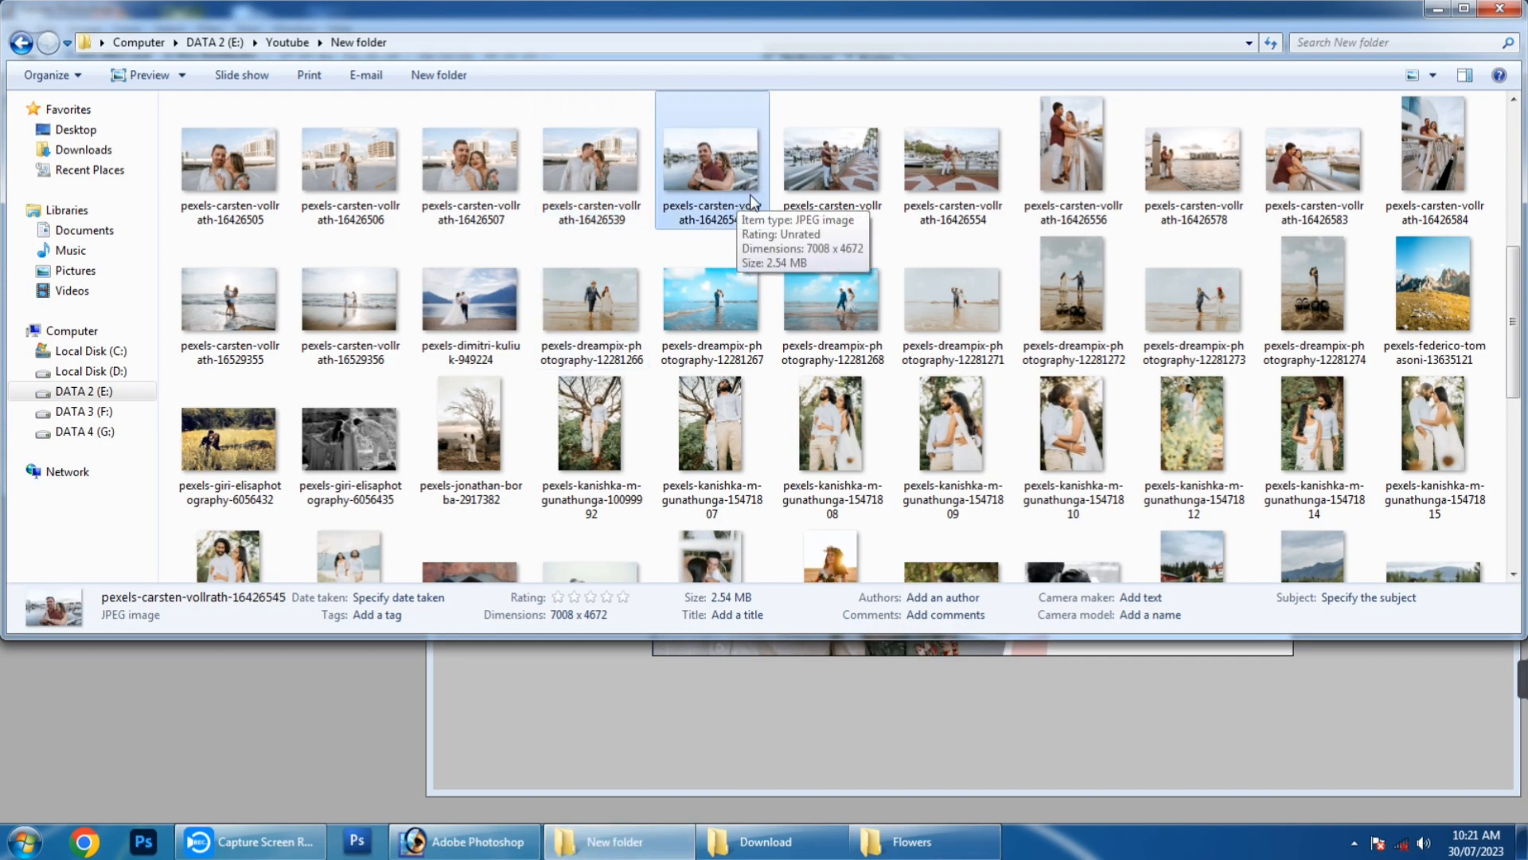
click(469, 187)
click(390, 203)
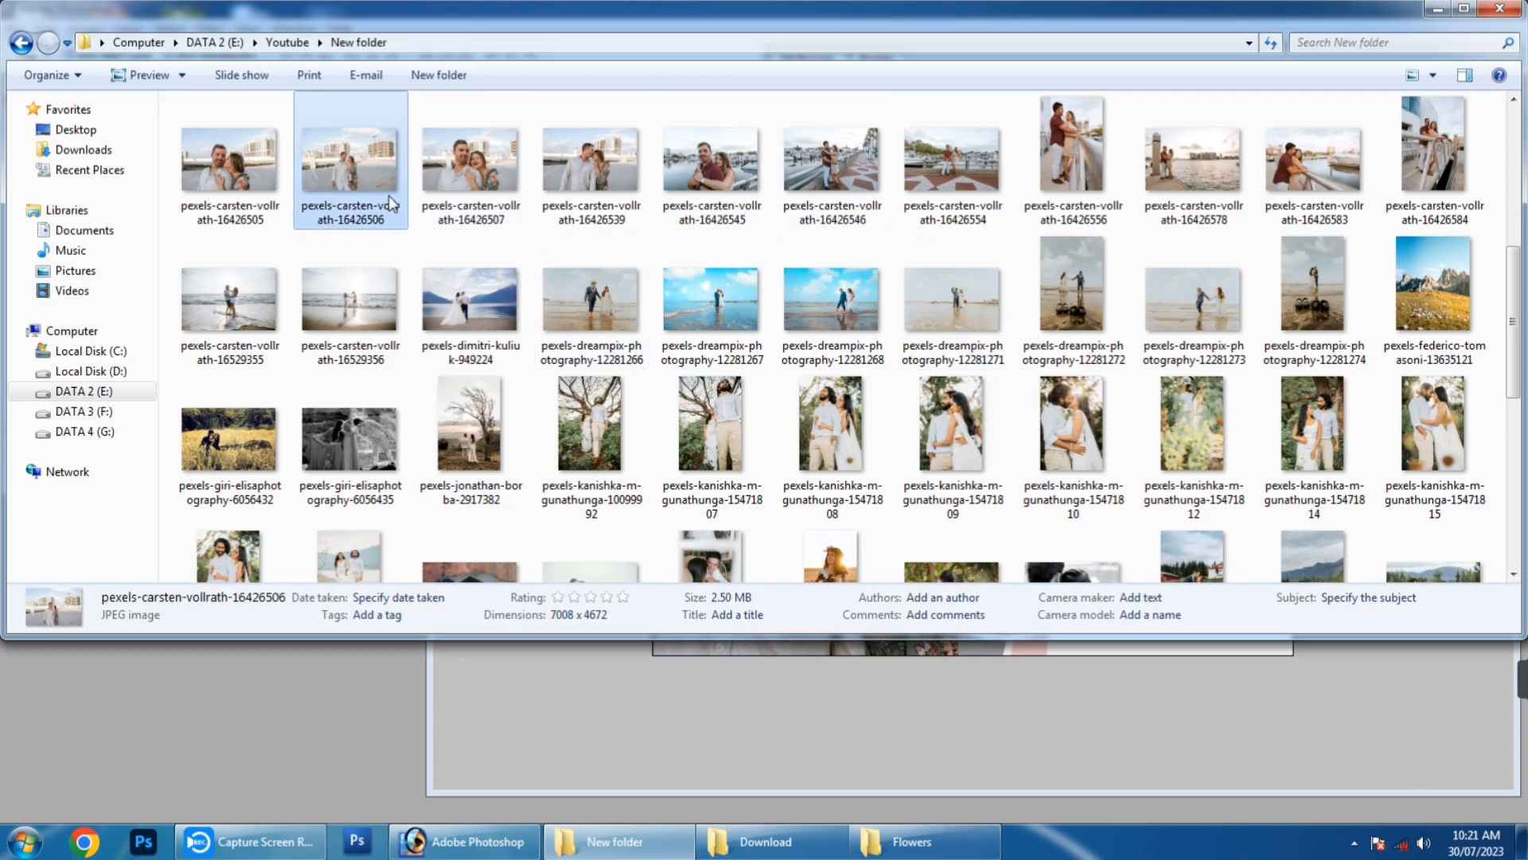
key(Up)
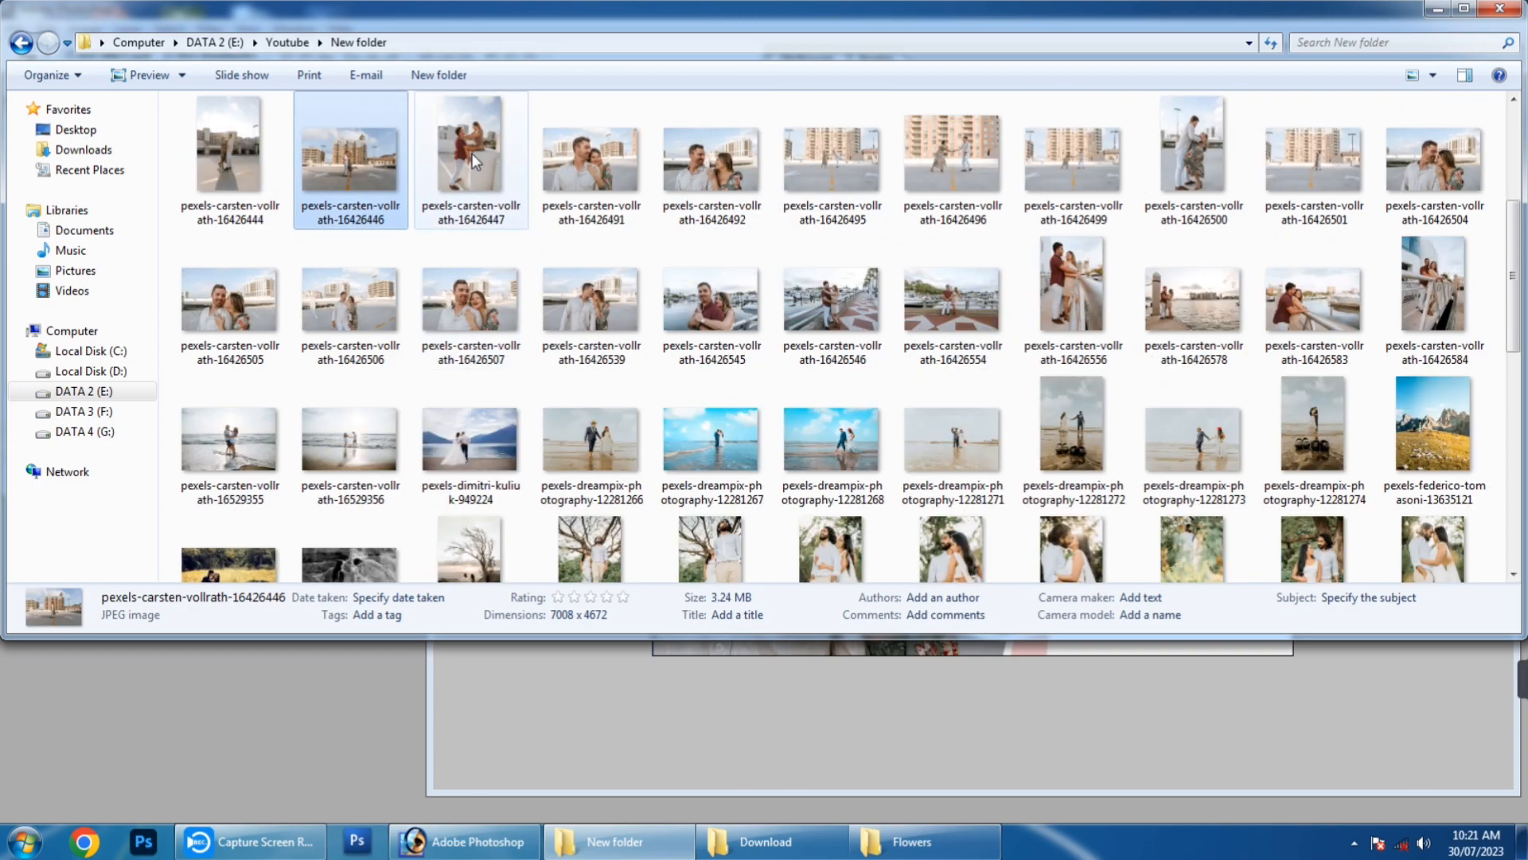
click(474, 159)
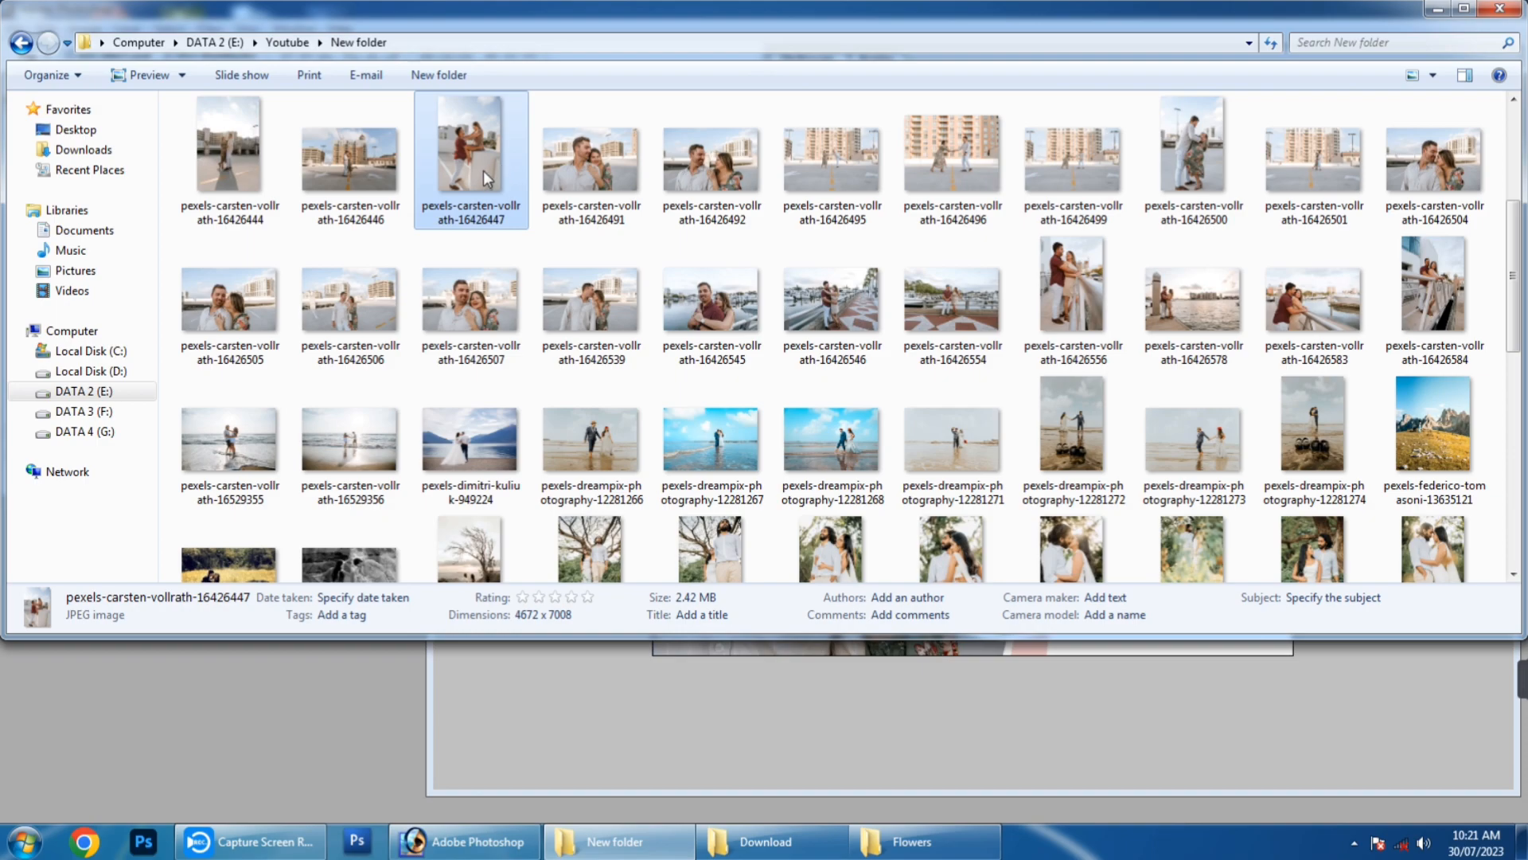
click(1164, 171)
click(1389, 187)
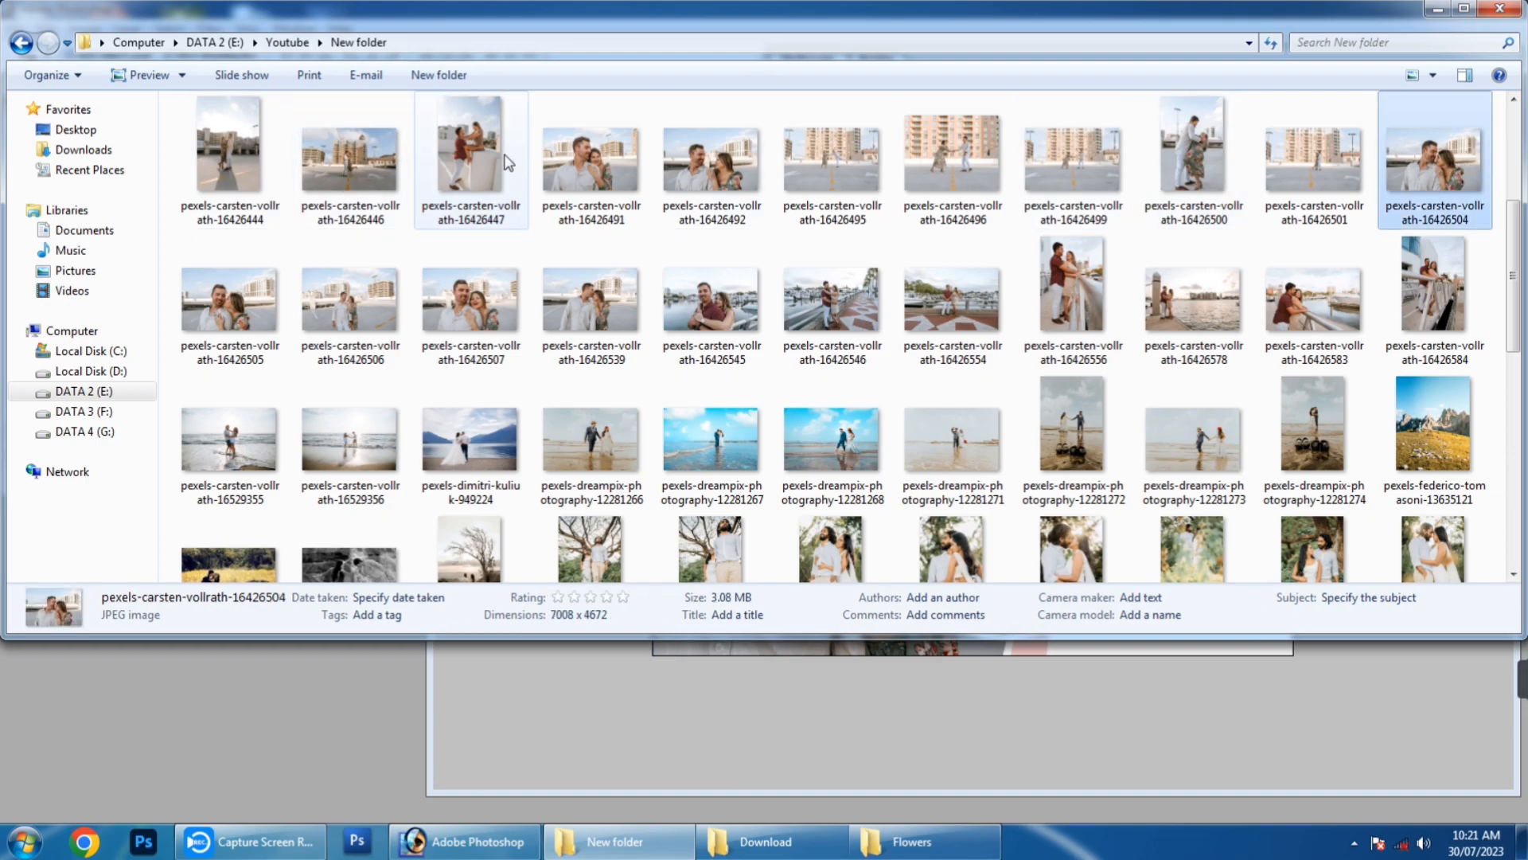
click(483, 171)
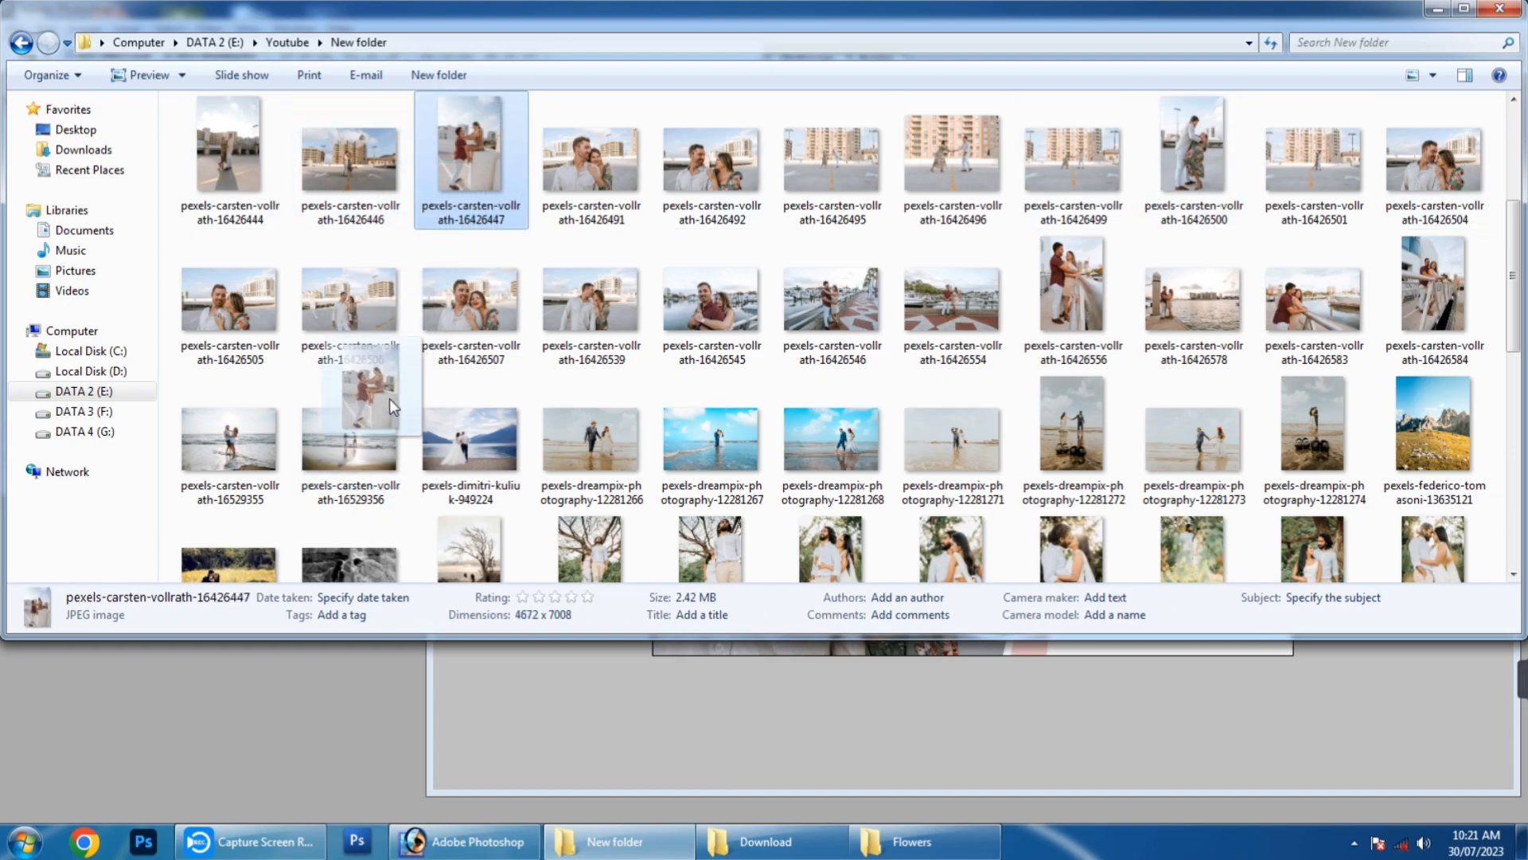
click(368, 175)
click(302, 707)
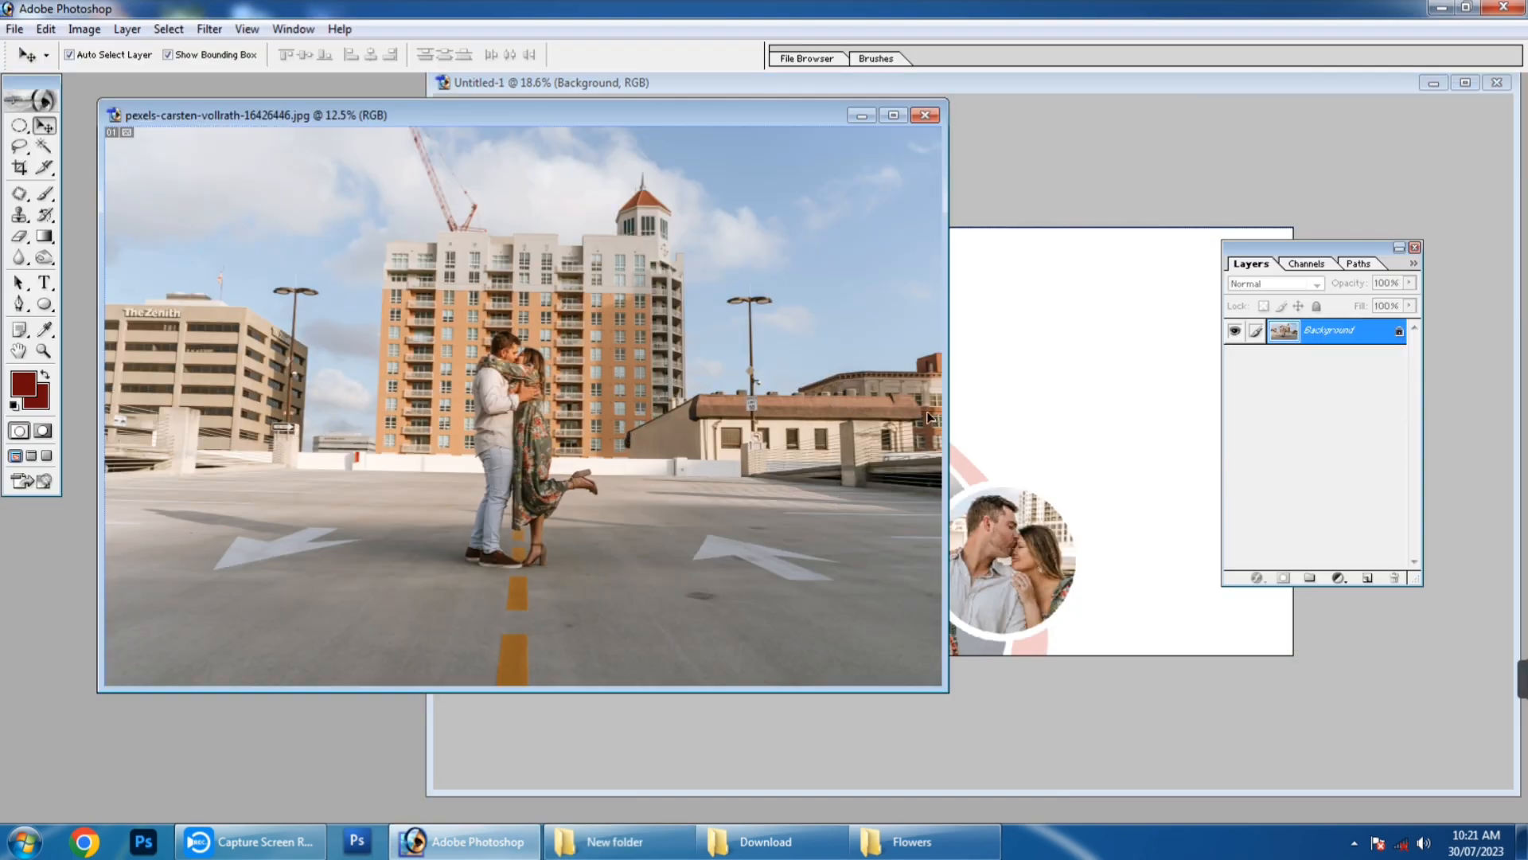
- Bring the parking-deck photo into the album page as a background, scale it to 86.2% and position the couple beside the circle
drag(928, 417, 1096, 395)
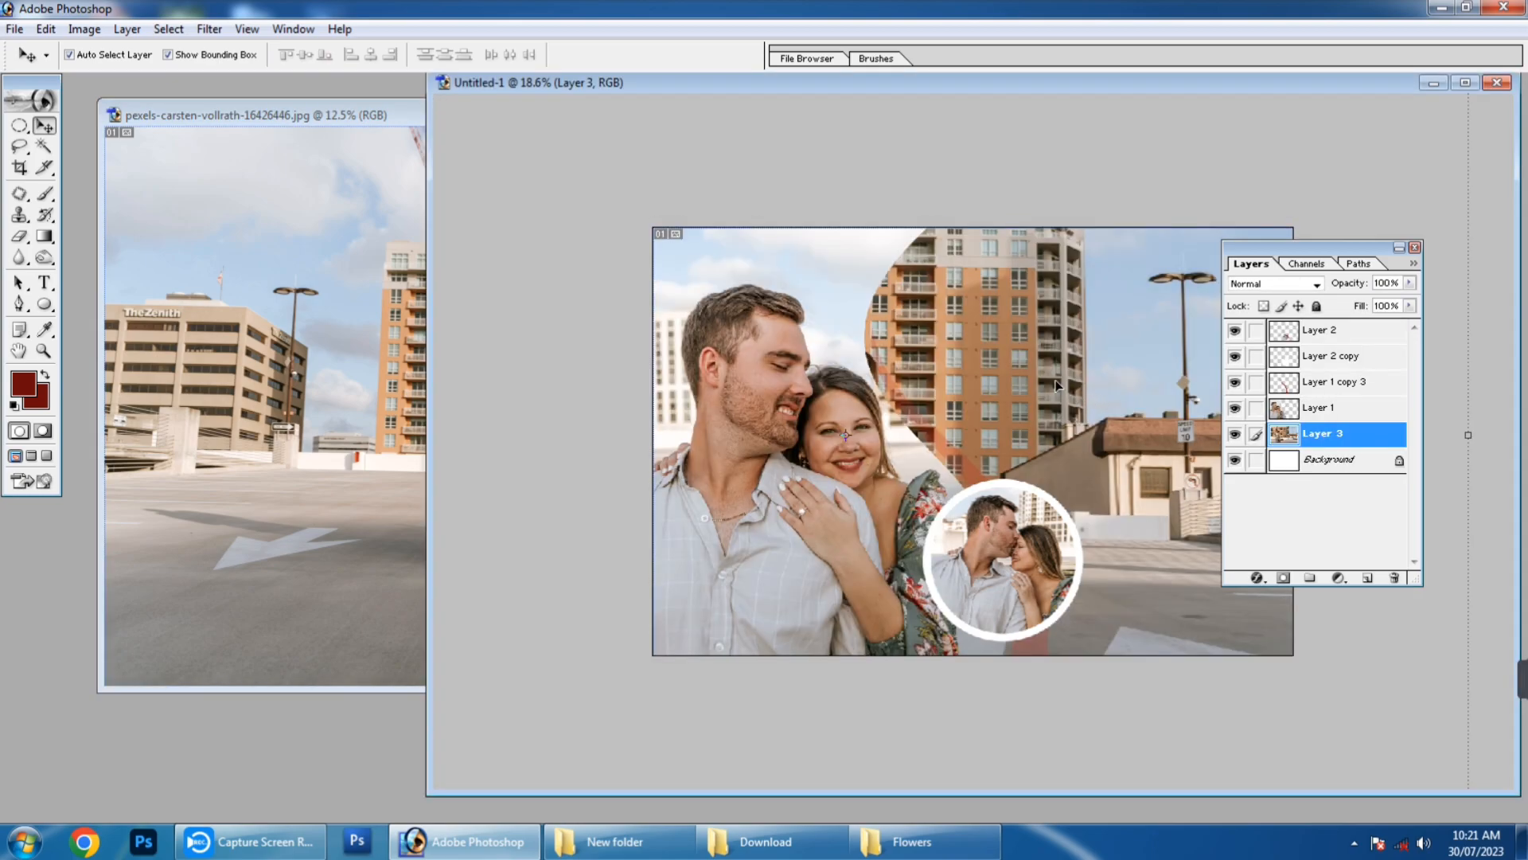
key(f)
drag(830, 356, 1078, 320)
key(ctrl+t)
drag(390, 61, 447, 192)
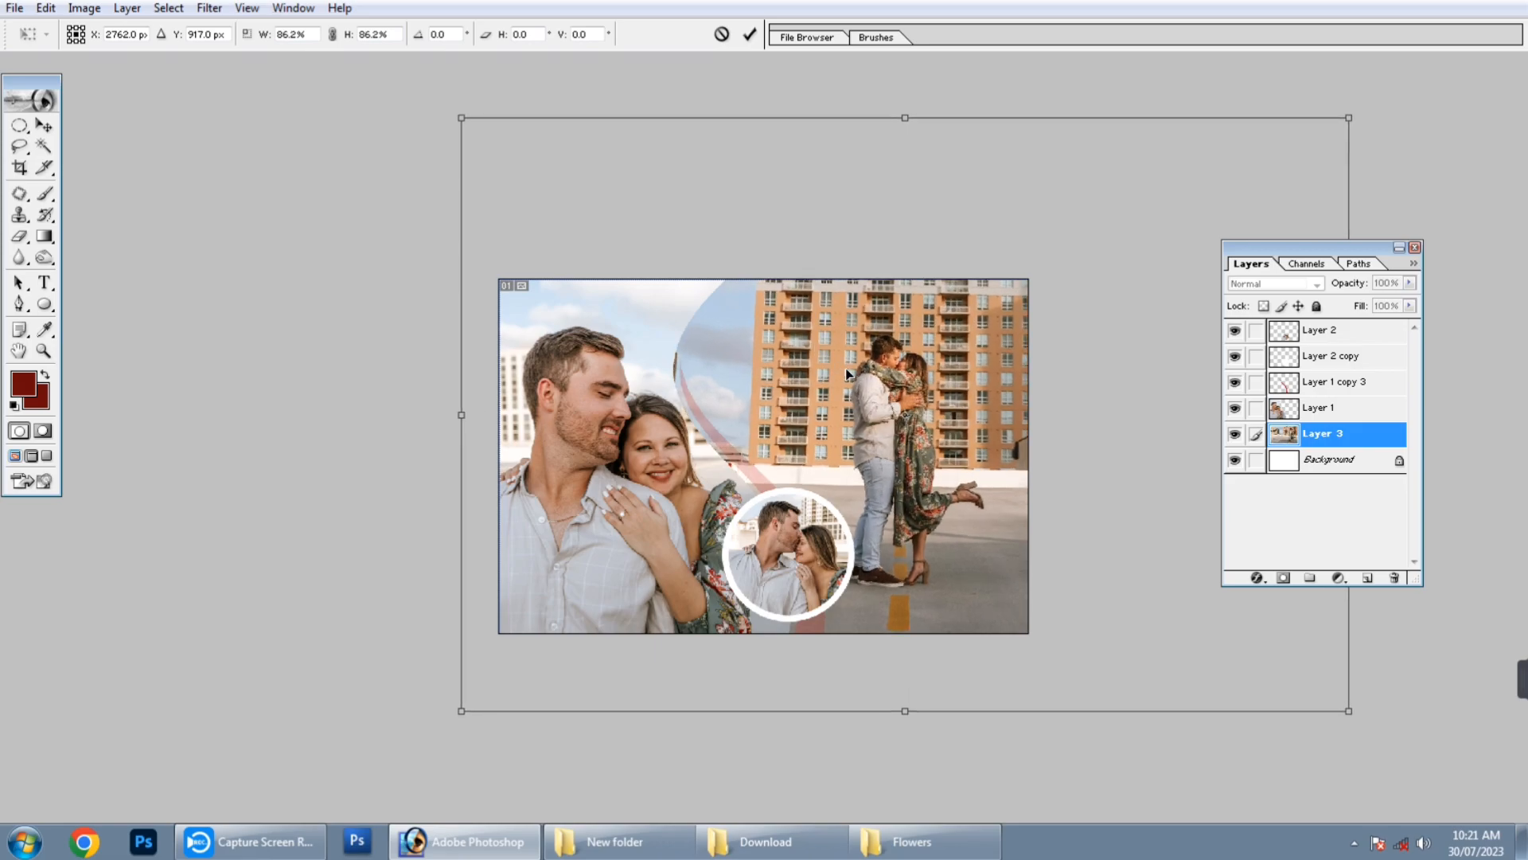
key(Return)
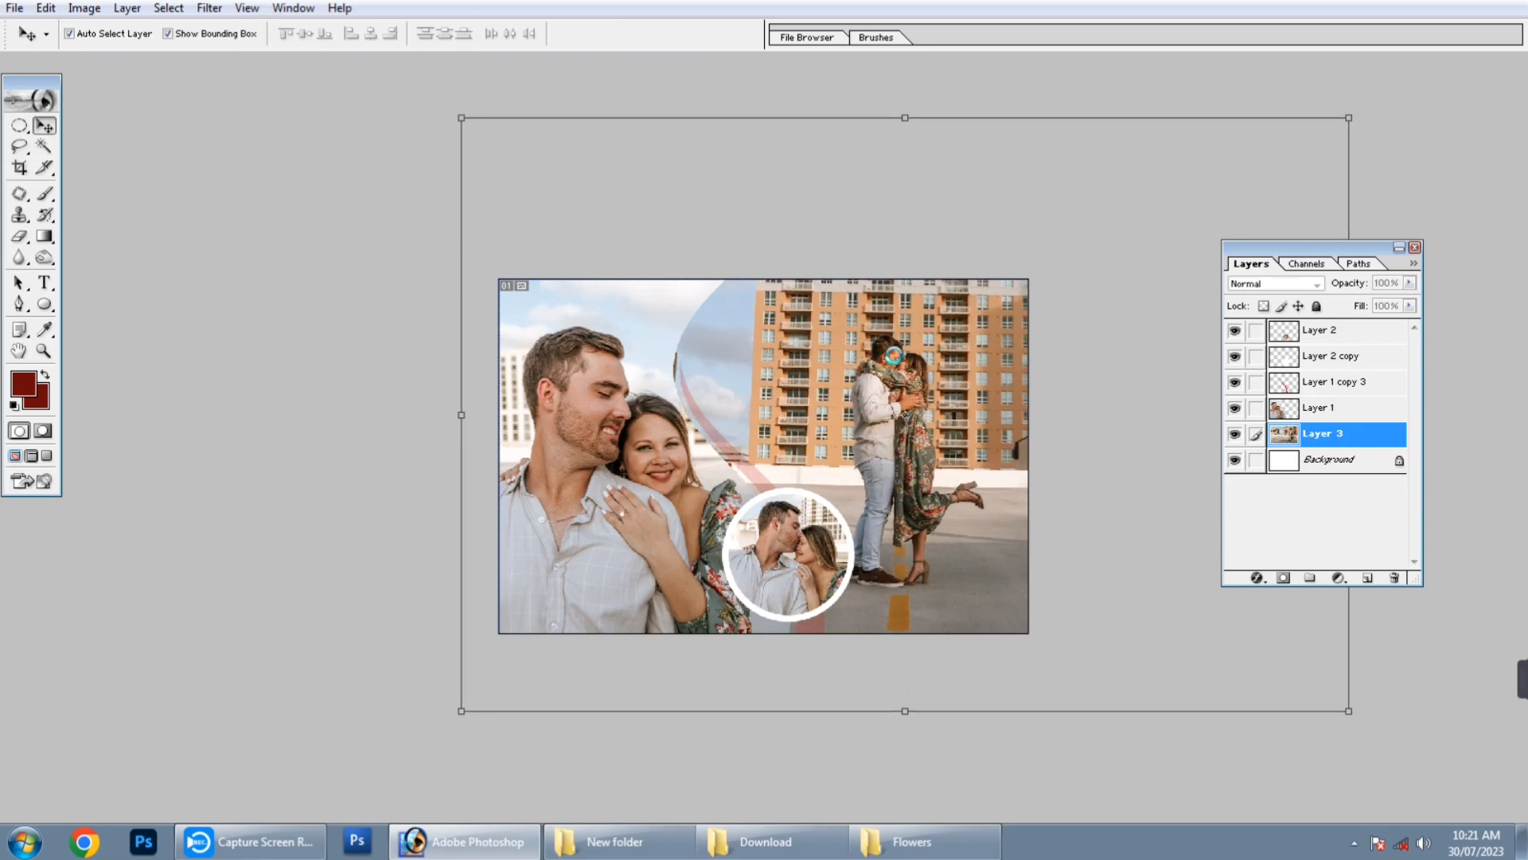
key(ctrl+plus)
drag(838, 344, 860, 348)
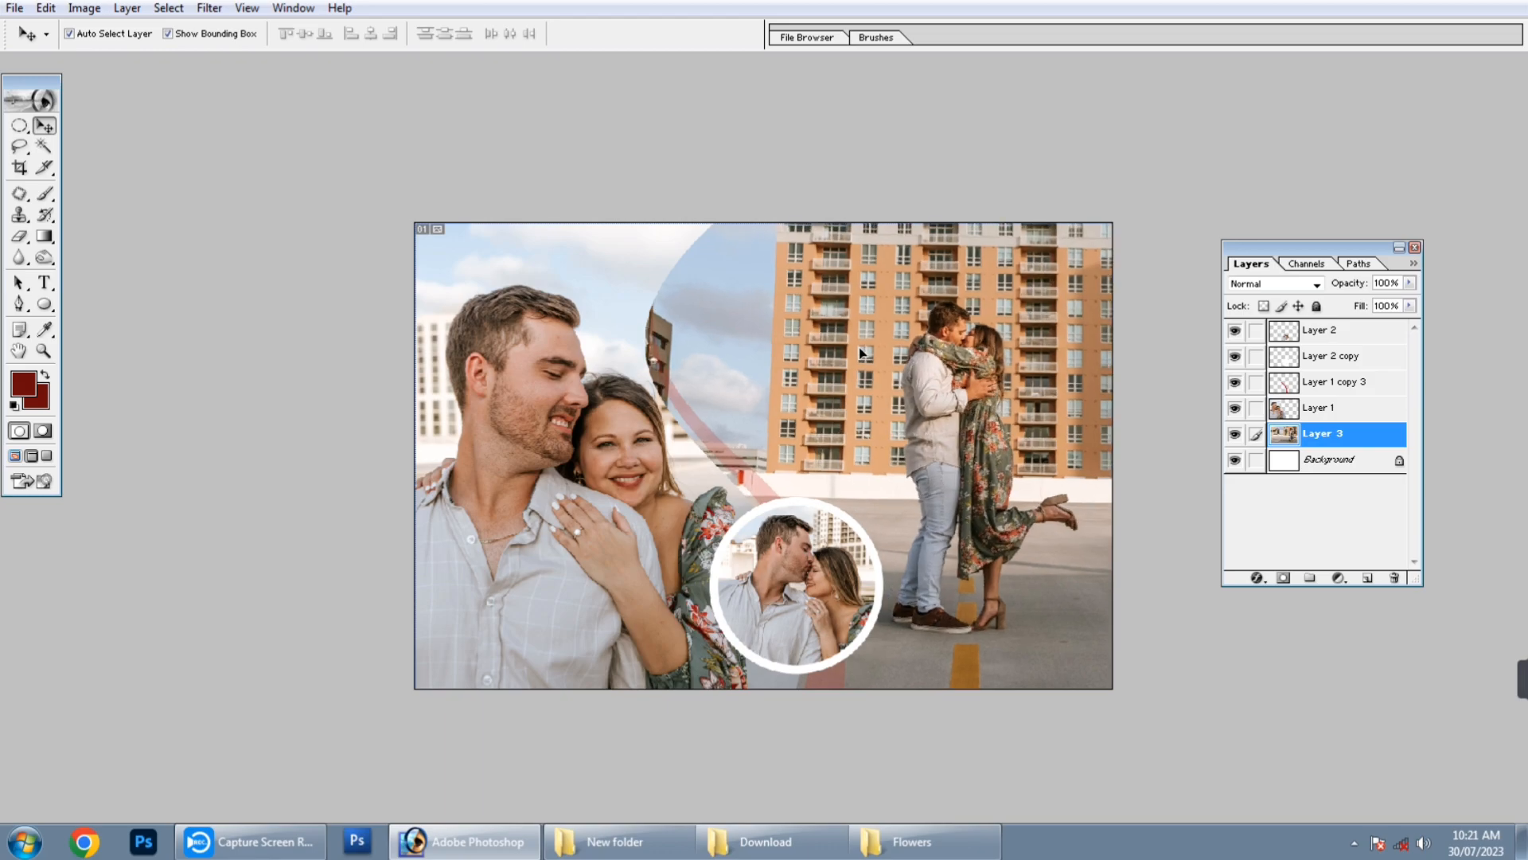
- Fade the background photo's outer areas into white with a soft 2300 px Eraser brush
key(e)
key(ctrl+minus)
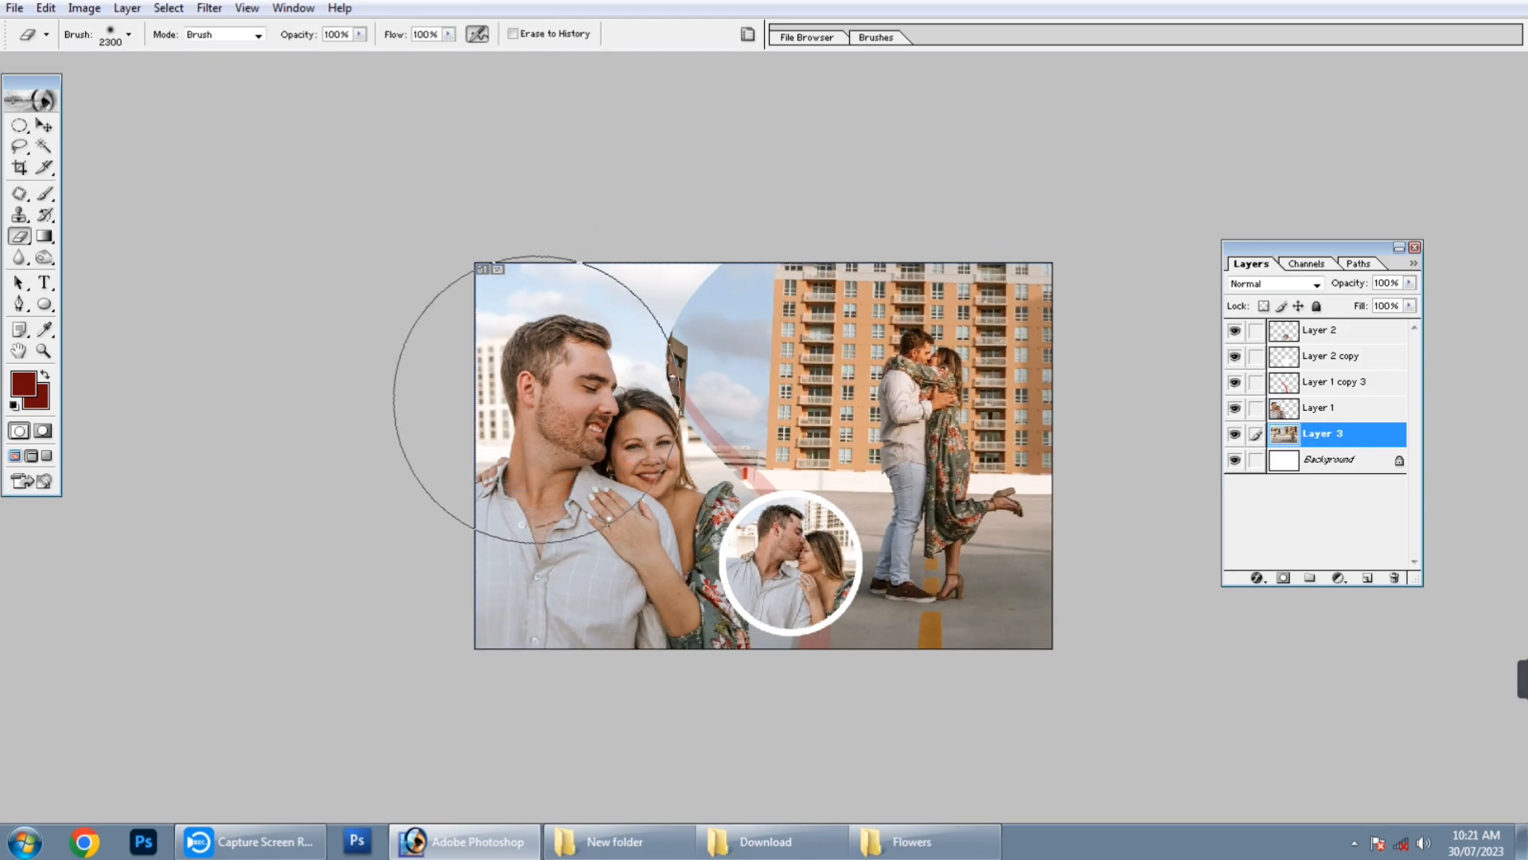
mouse_move(570, 258)
mouse_down()
mouse_move(527, 312)
mouse_move(597, 184)
mouse_move(857, 110)
mouse_move(602, 179)
mouse_move(549, 445)
mouse_up()
mouse_move(685, 751)
mouse_down()
mouse_move(742, 782)
mouse_move(978, 800)
mouse_move(1114, 730)
mouse_move(1147, 781)
mouse_move(1212, 284)
mouse_move(1157, 178)
mouse_move(1198, 288)
mouse_move(1215, 767)
mouse_up()
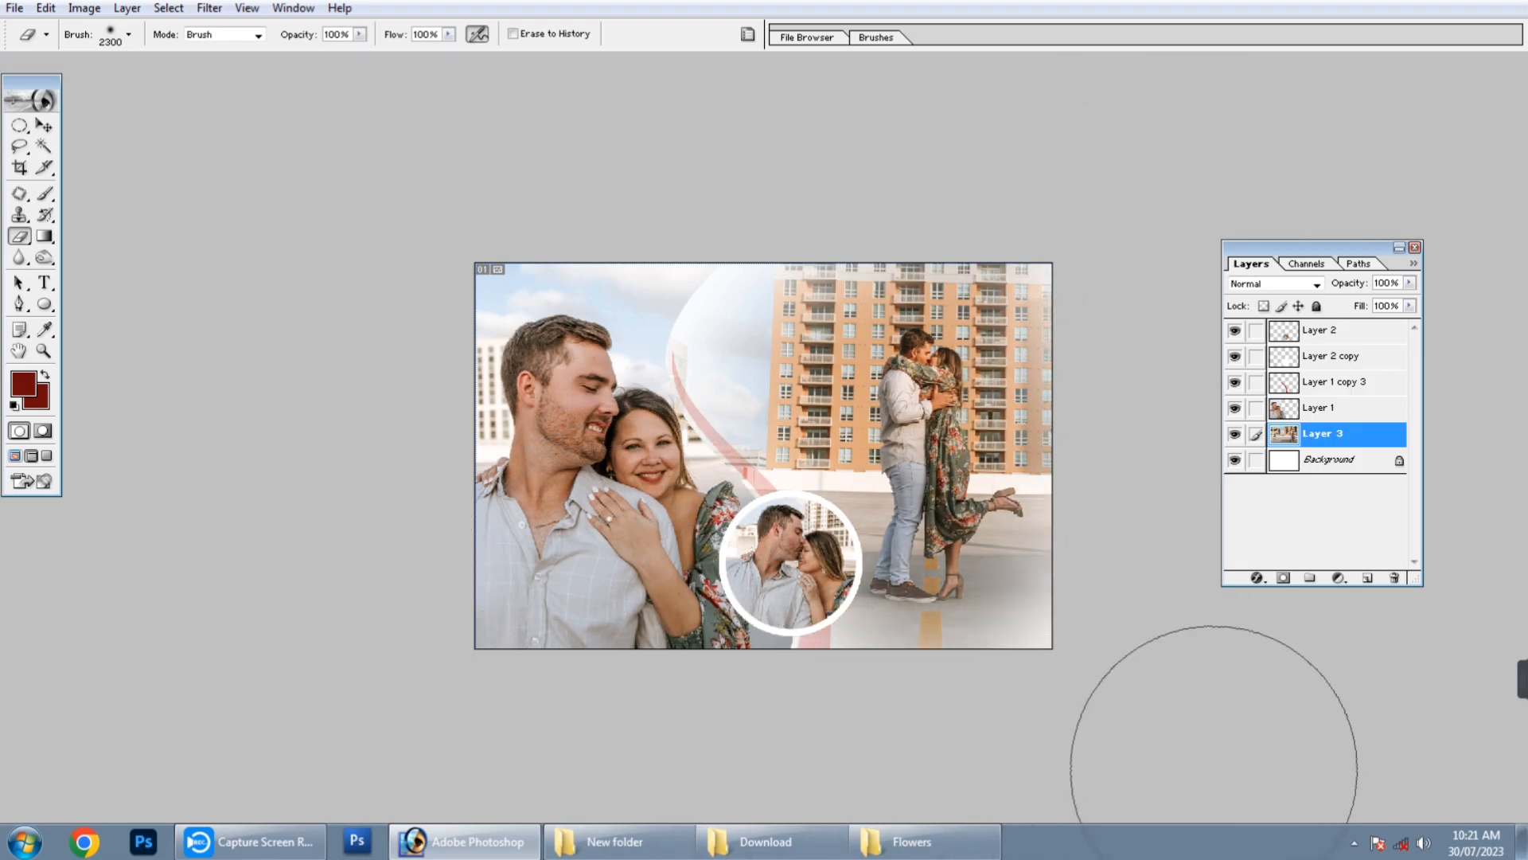
- Brighten the background photo with Levels, setting the white input level to 233
scroll(644, 535, up, 2)
key(v)
key(ctrl+l)
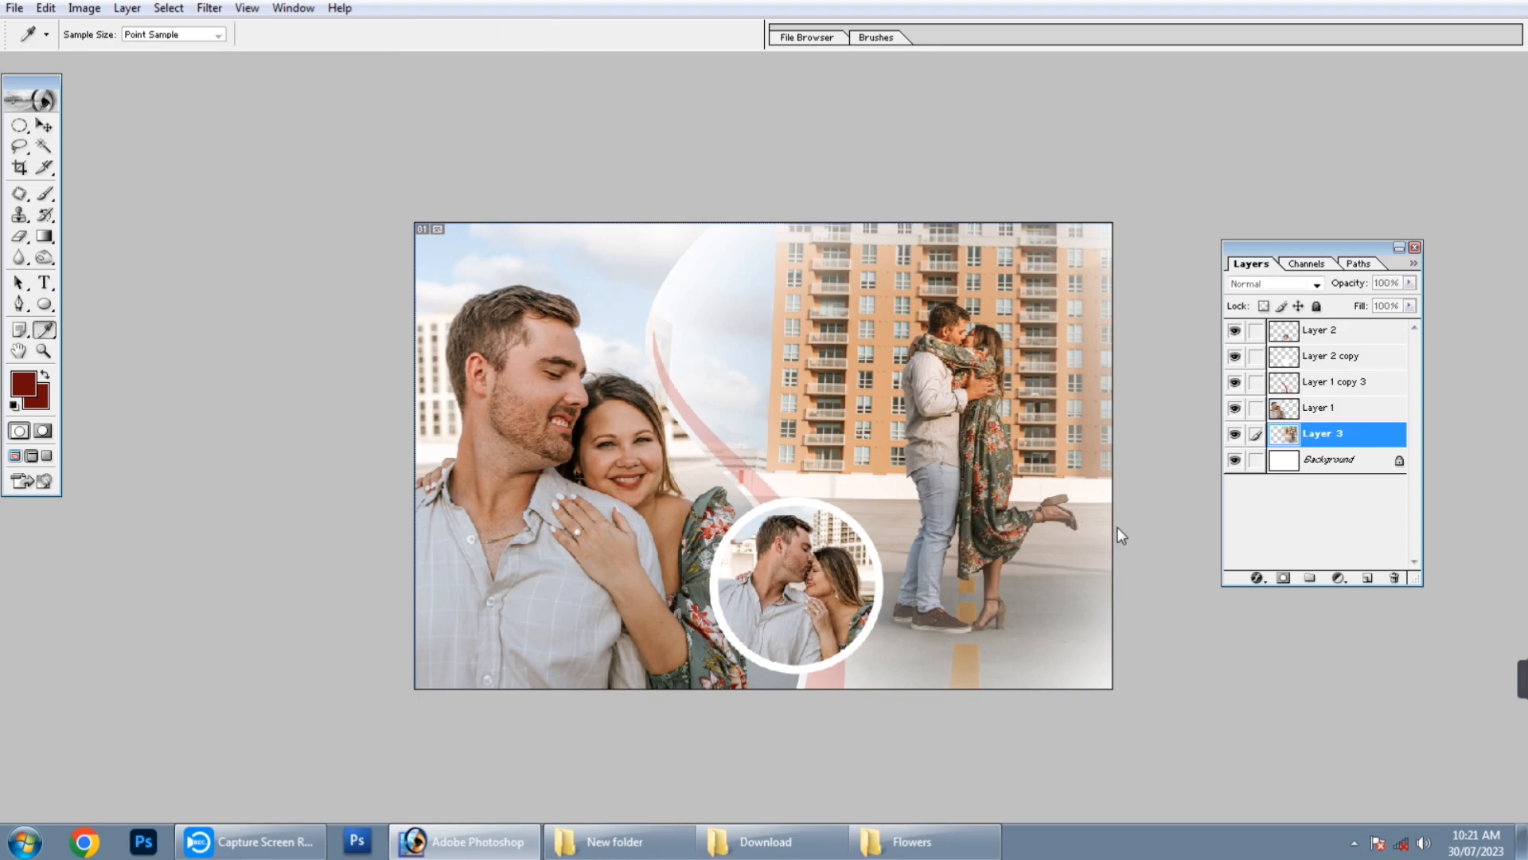
drag(1377, 564, 1356, 564)
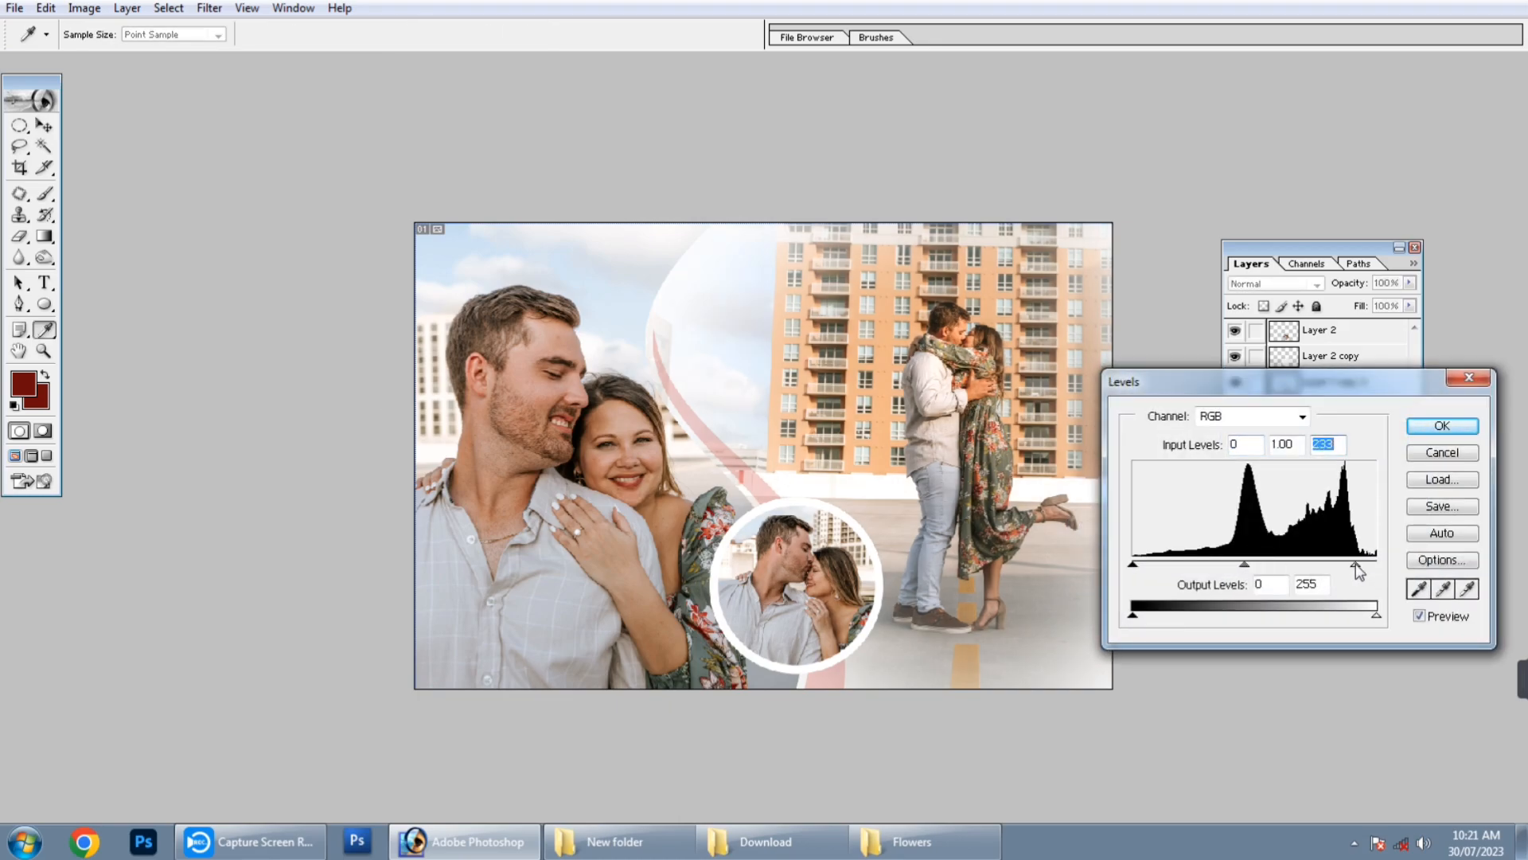
key(Return)
scroll(737, 379, down, 2)
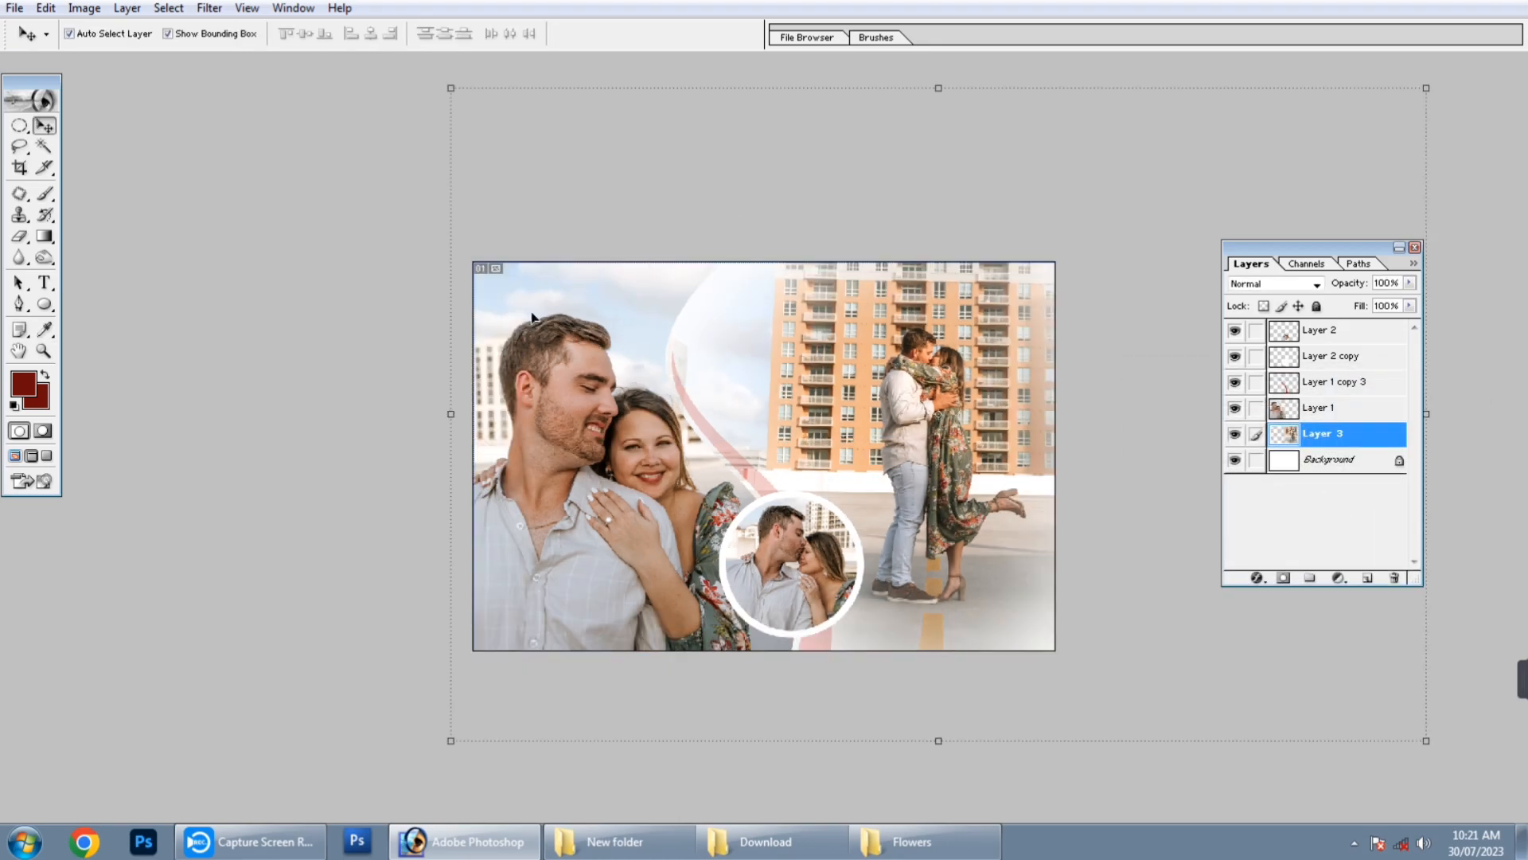
scroll(720, 450, up, 2)
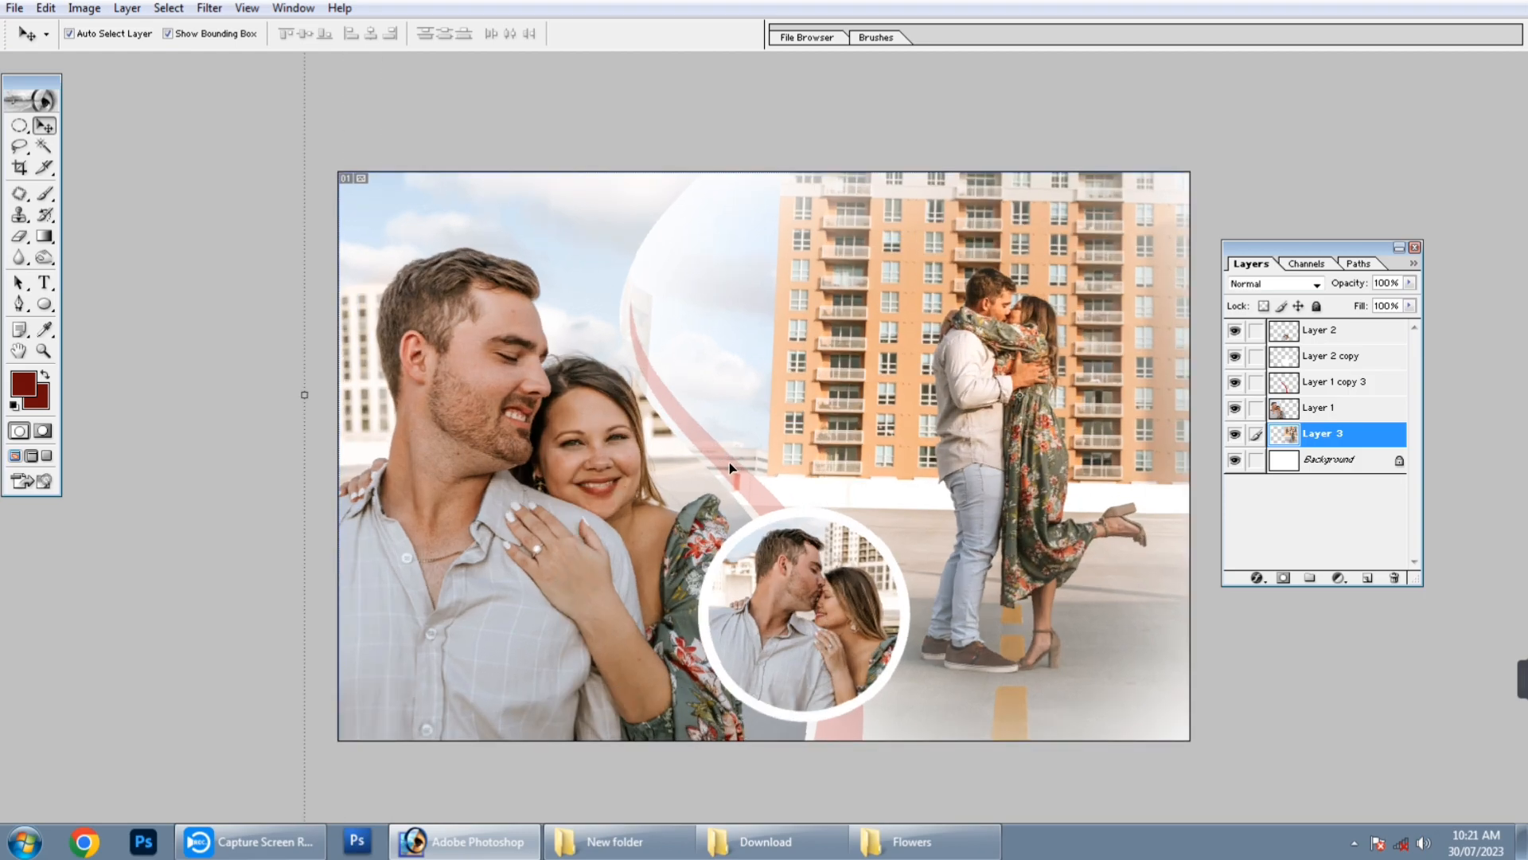
- Select the pink ribbon's layer, Layer 1 copy 3, and load its outline as a selection
right_click(725, 463)
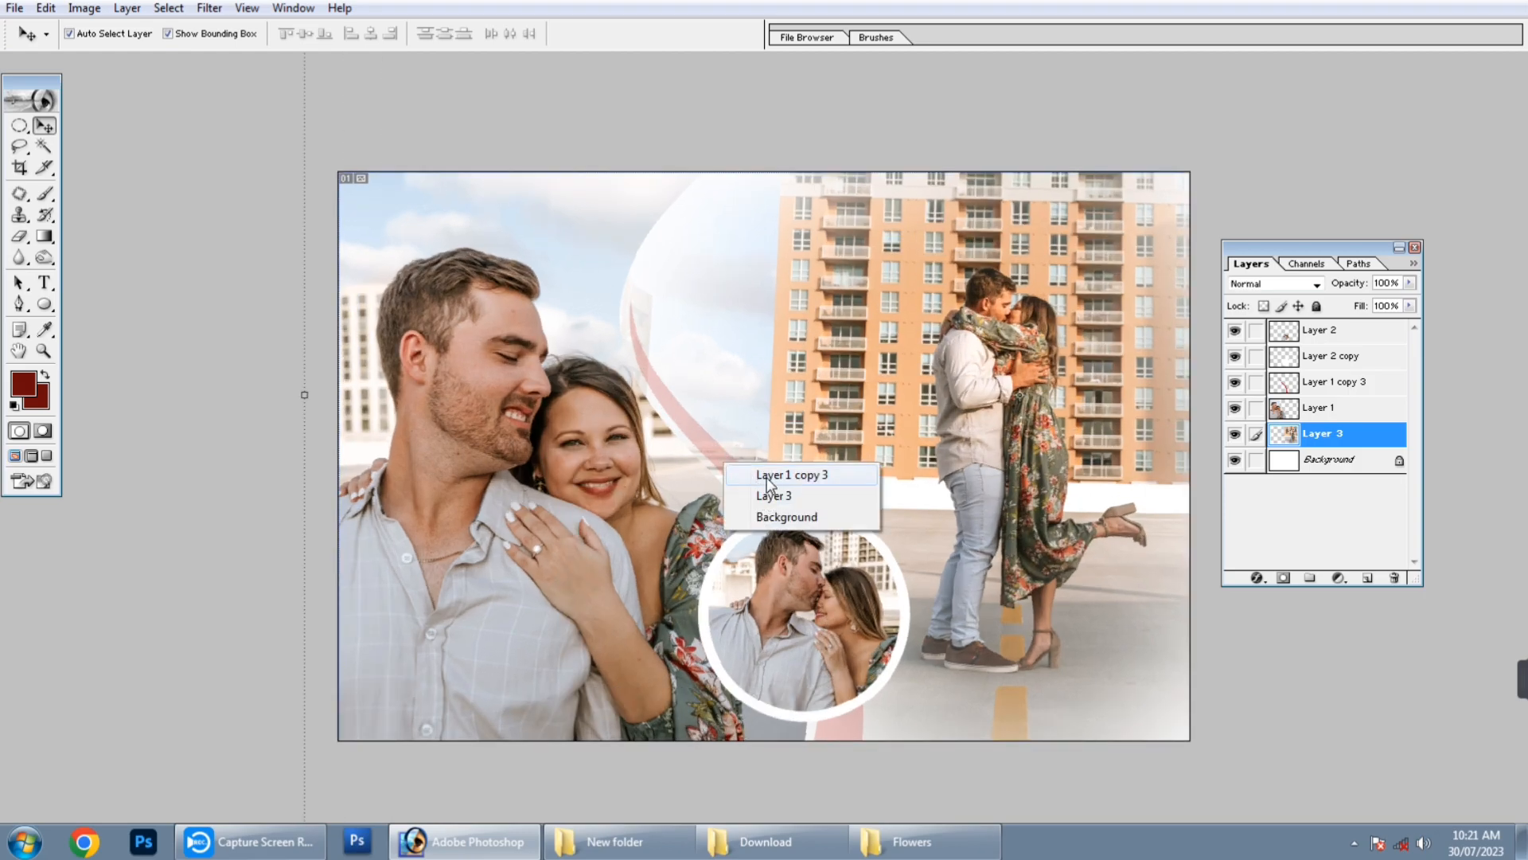
click(766, 475)
scroll(703, 444, up, 1)
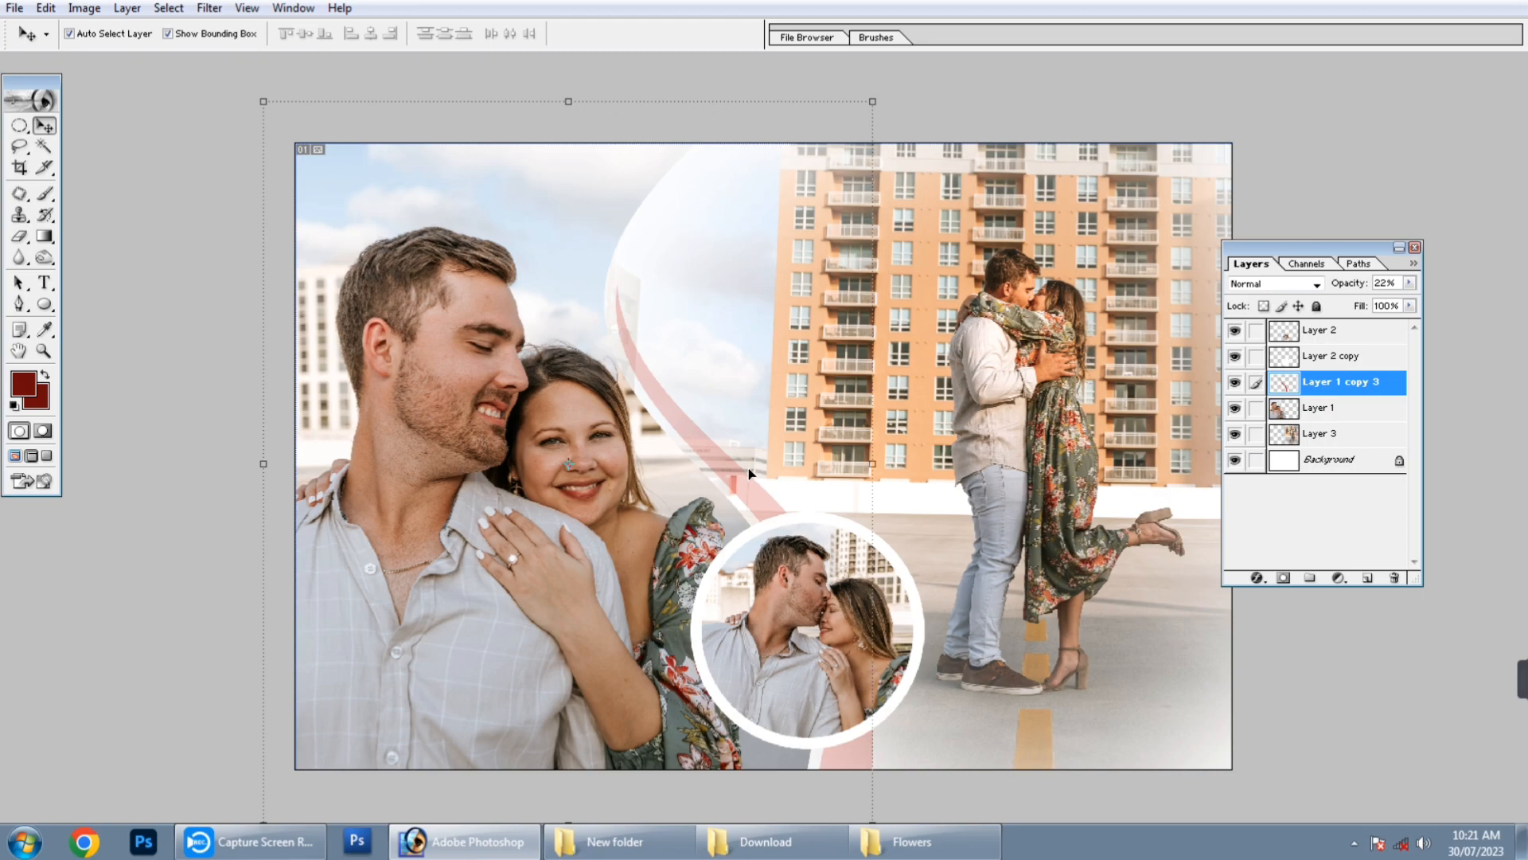
key(ctrl+t)
key(Escape)
key(alt+s)
key(l)
key(Return)
- Fill the selected ribbon with pale blue sampled from the sky and set the layer's opacity to 100%
key(i)
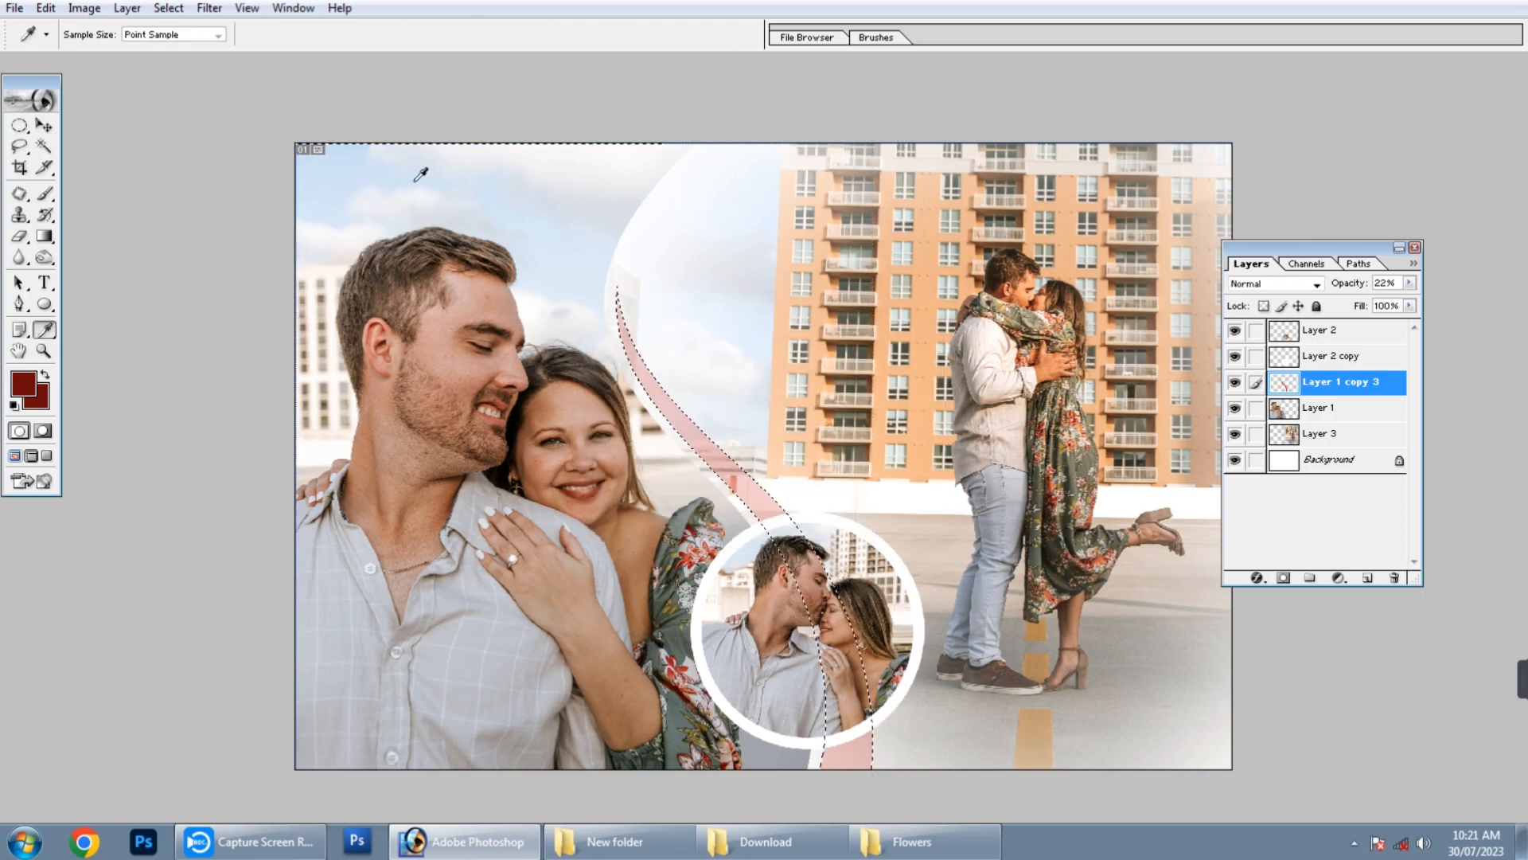
click(427, 178)
key(alt+BackSpace)
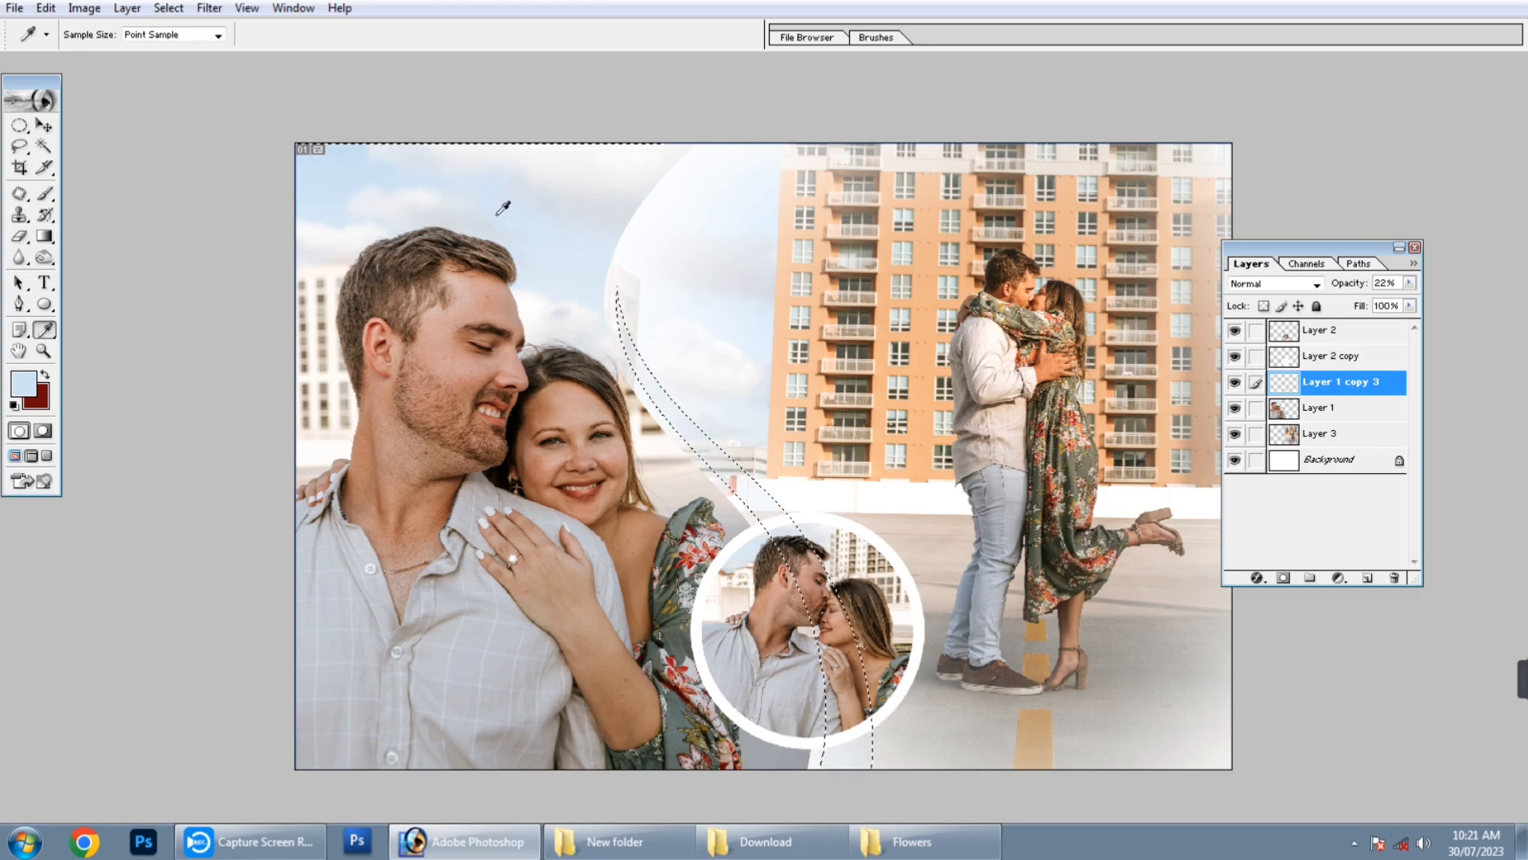
key(0)
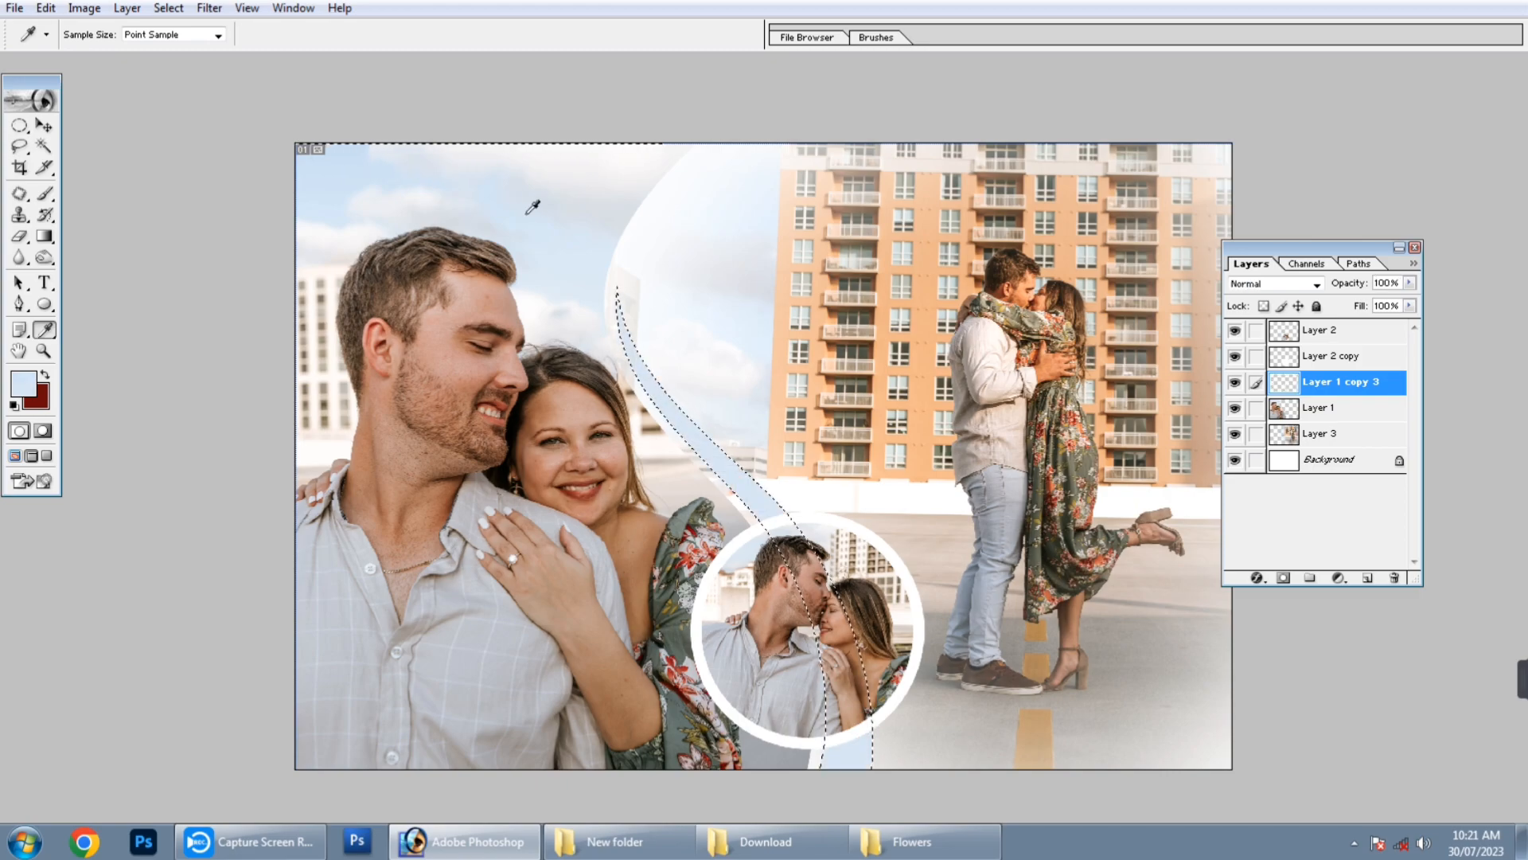
- Raise the ribbon's saturation to +100 and darken it with Hue/Saturation, deselect it and set its opacity to 50%
key(ctrl+u)
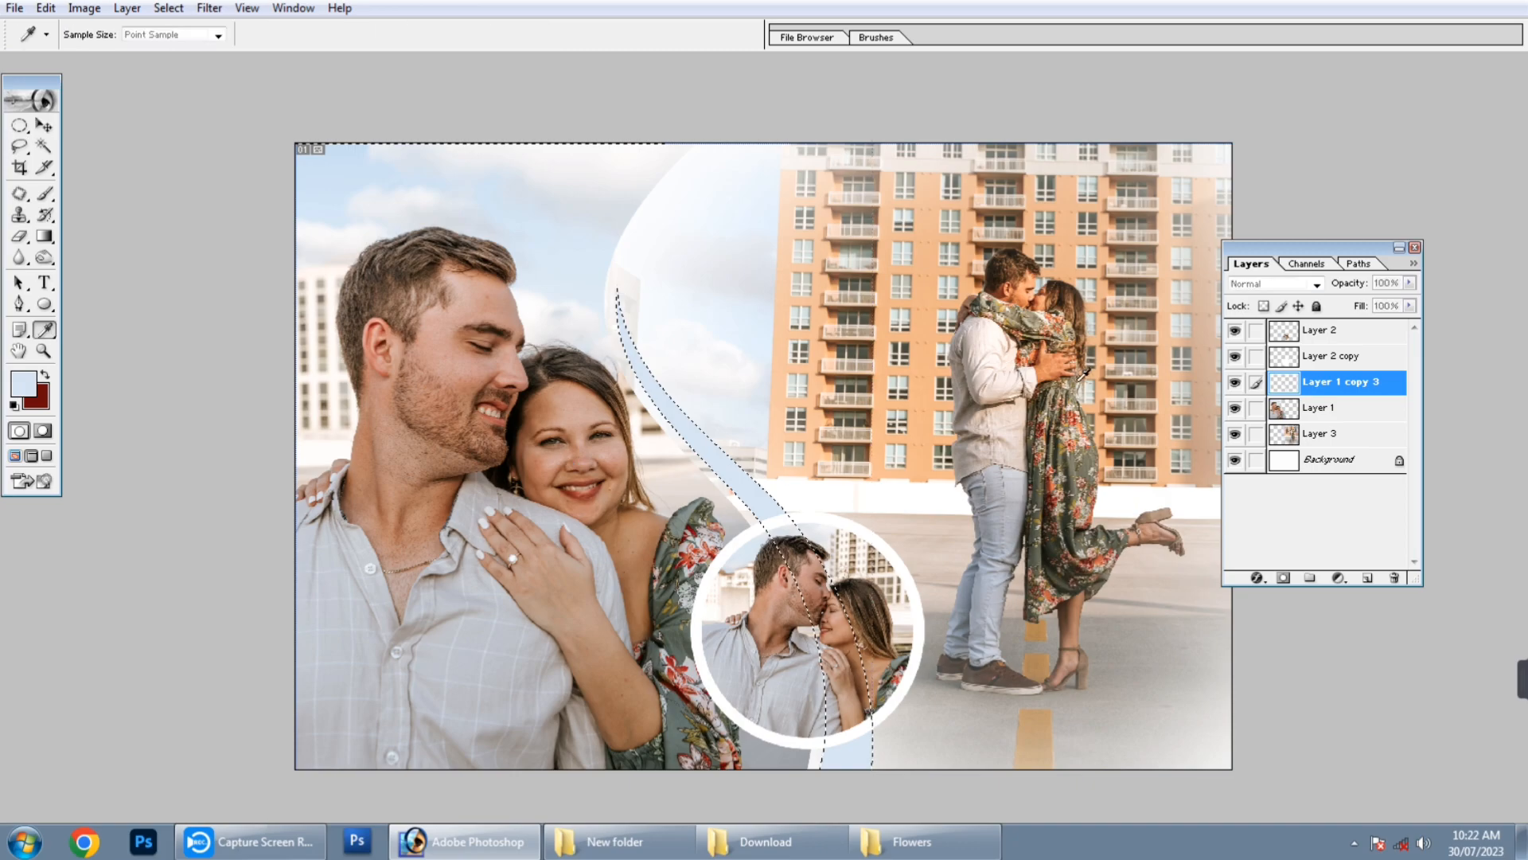
click(1348, 217)
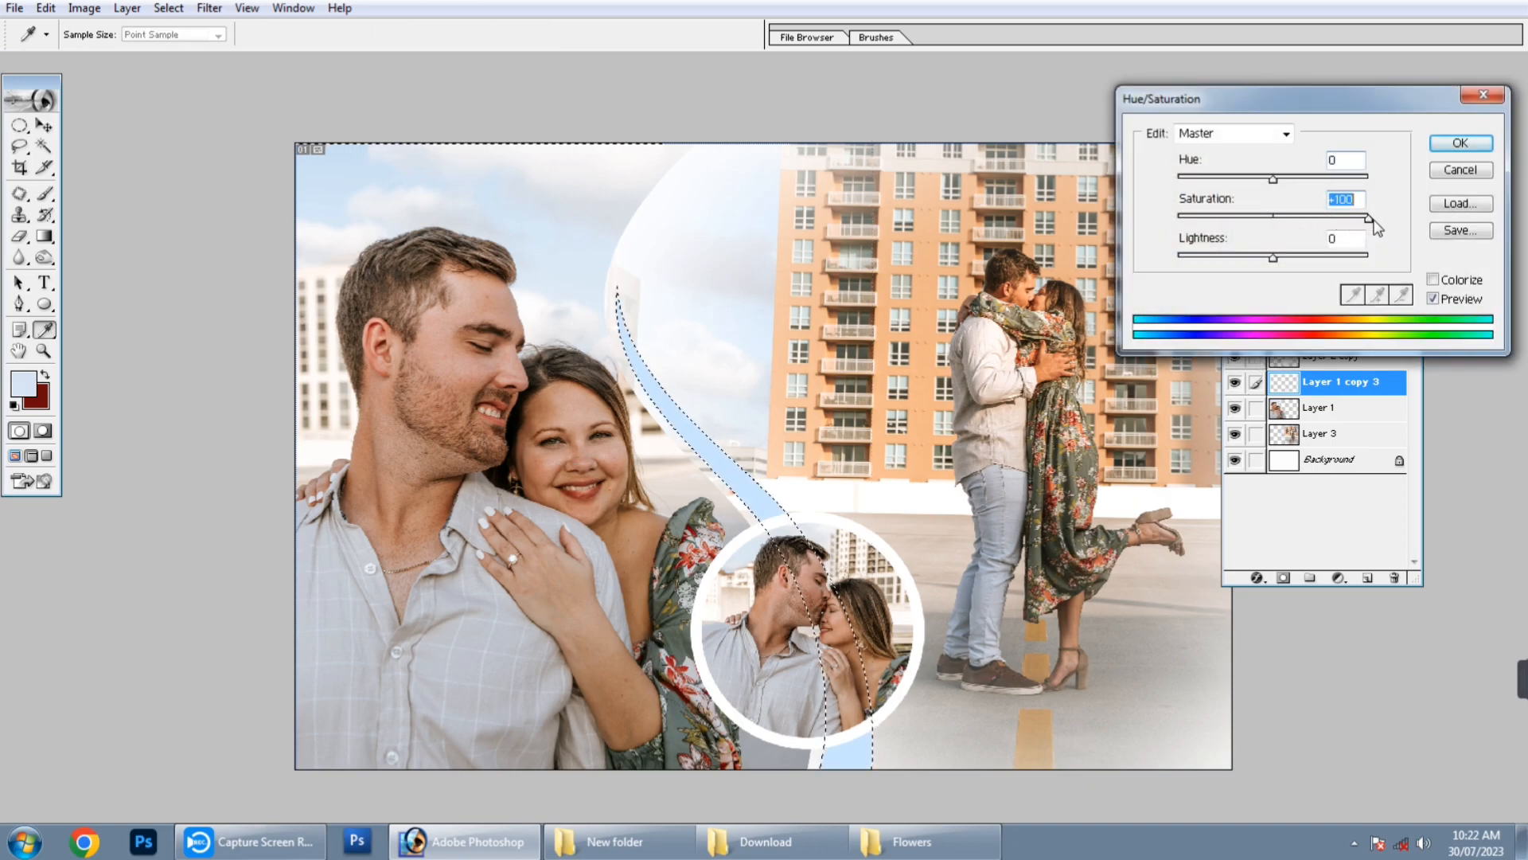
drag(1274, 257, 1262, 270)
key(Return)
key(ctrl+d)
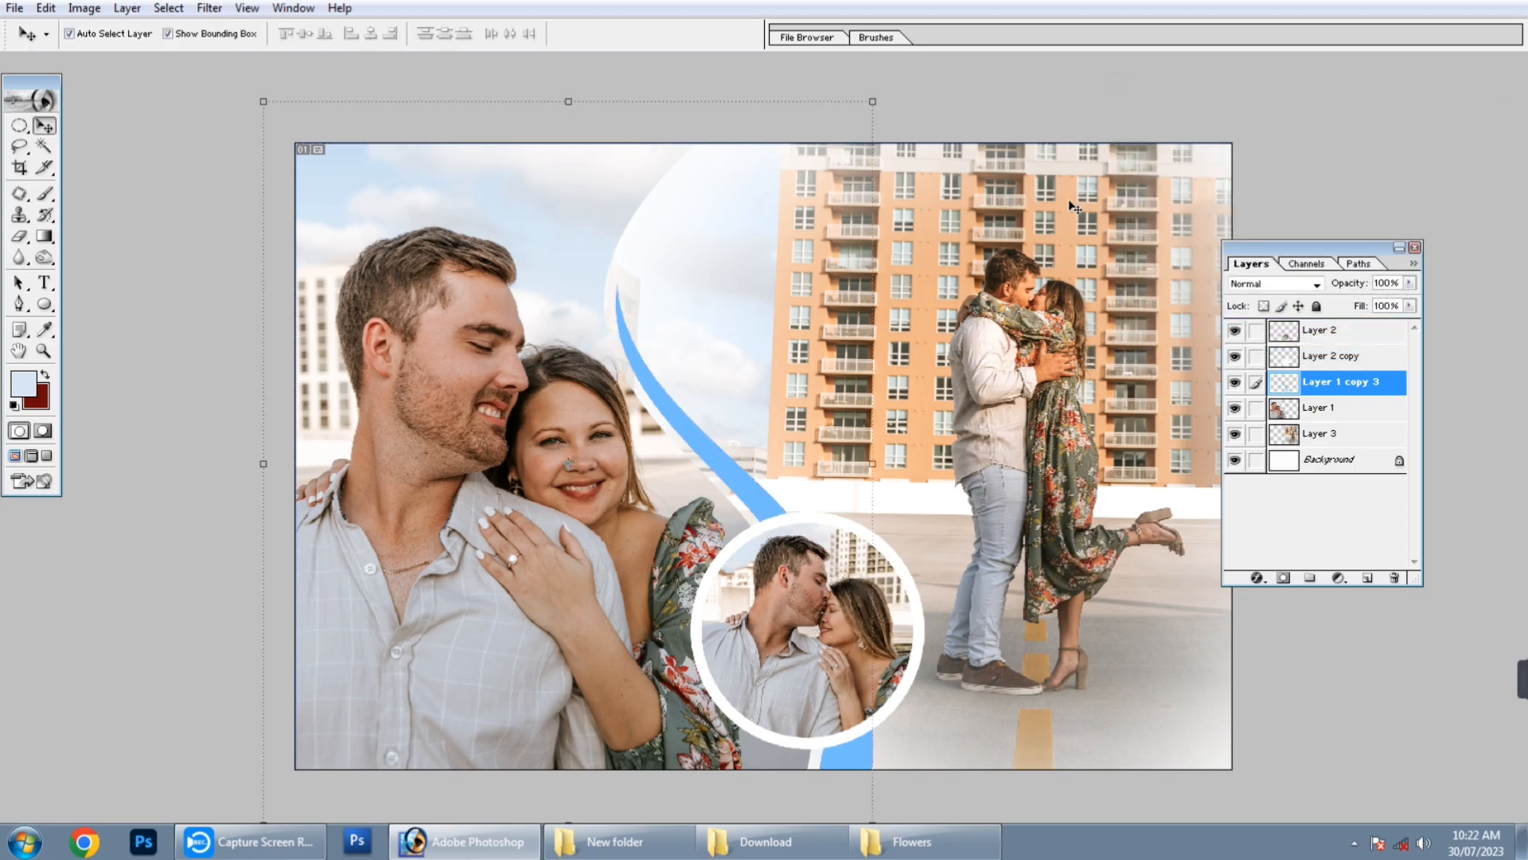
scroll(1074, 207, up, 1)
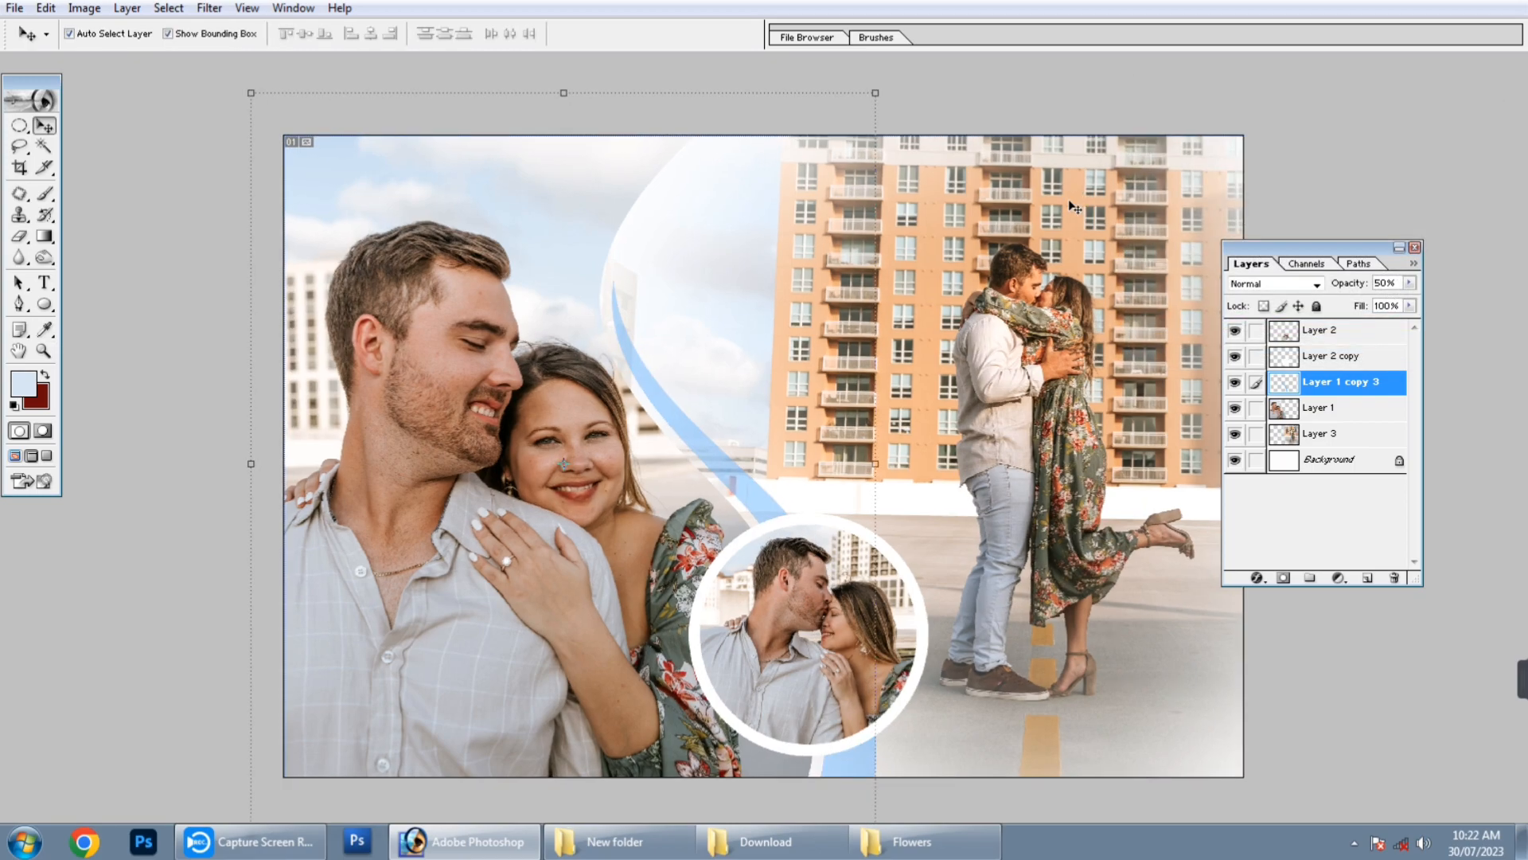
scroll(1074, 207, down, 1)
- Add a 2 px inside stroke in dark navy around the circle photo on Layer 2
click(810, 570)
drag(859, 722, 968, 723)
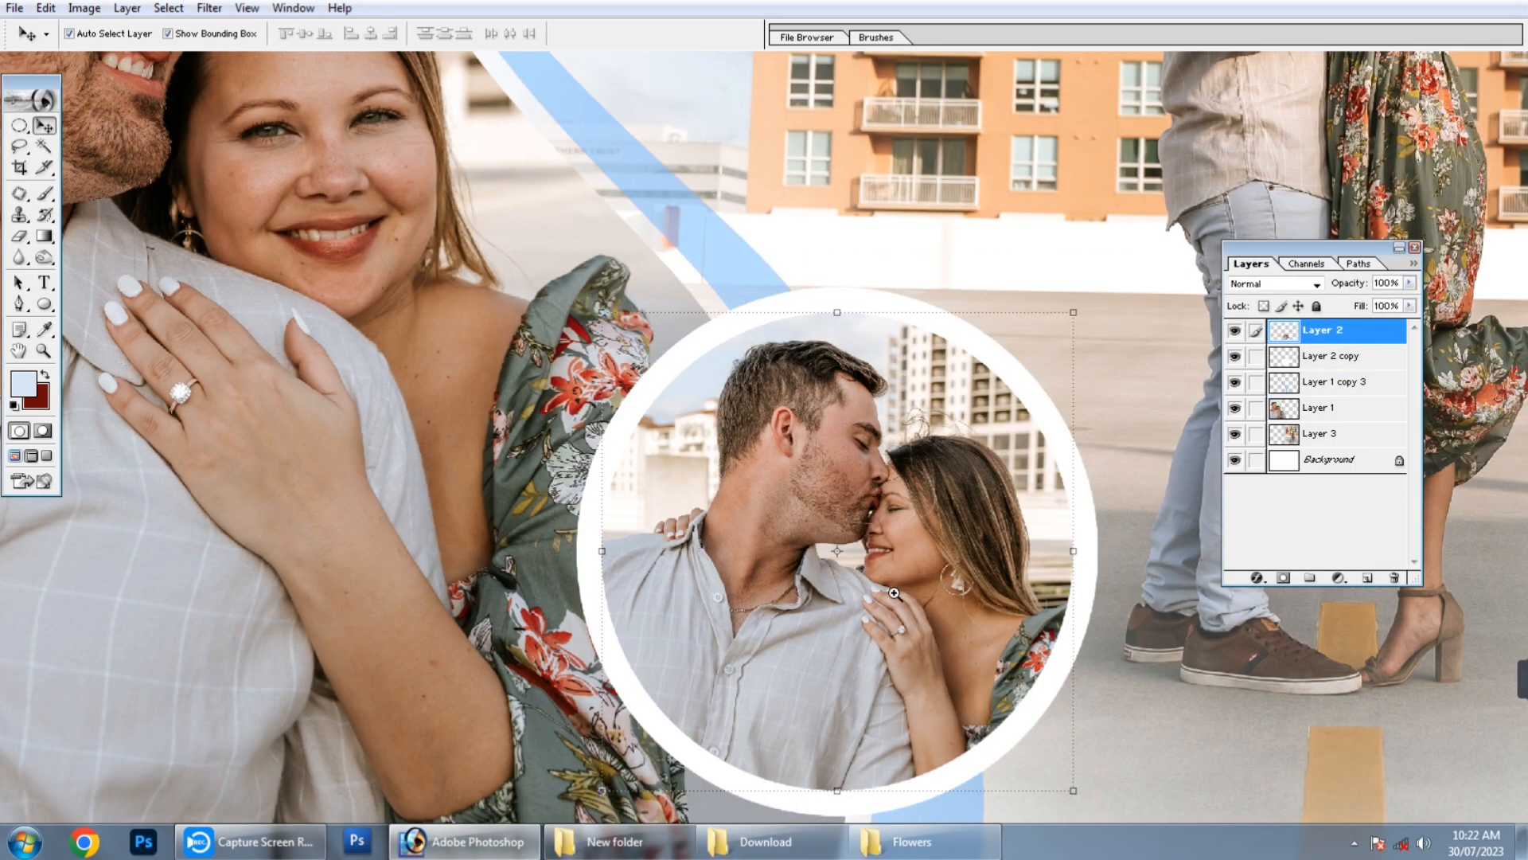
click(45, 8)
click(80, 335)
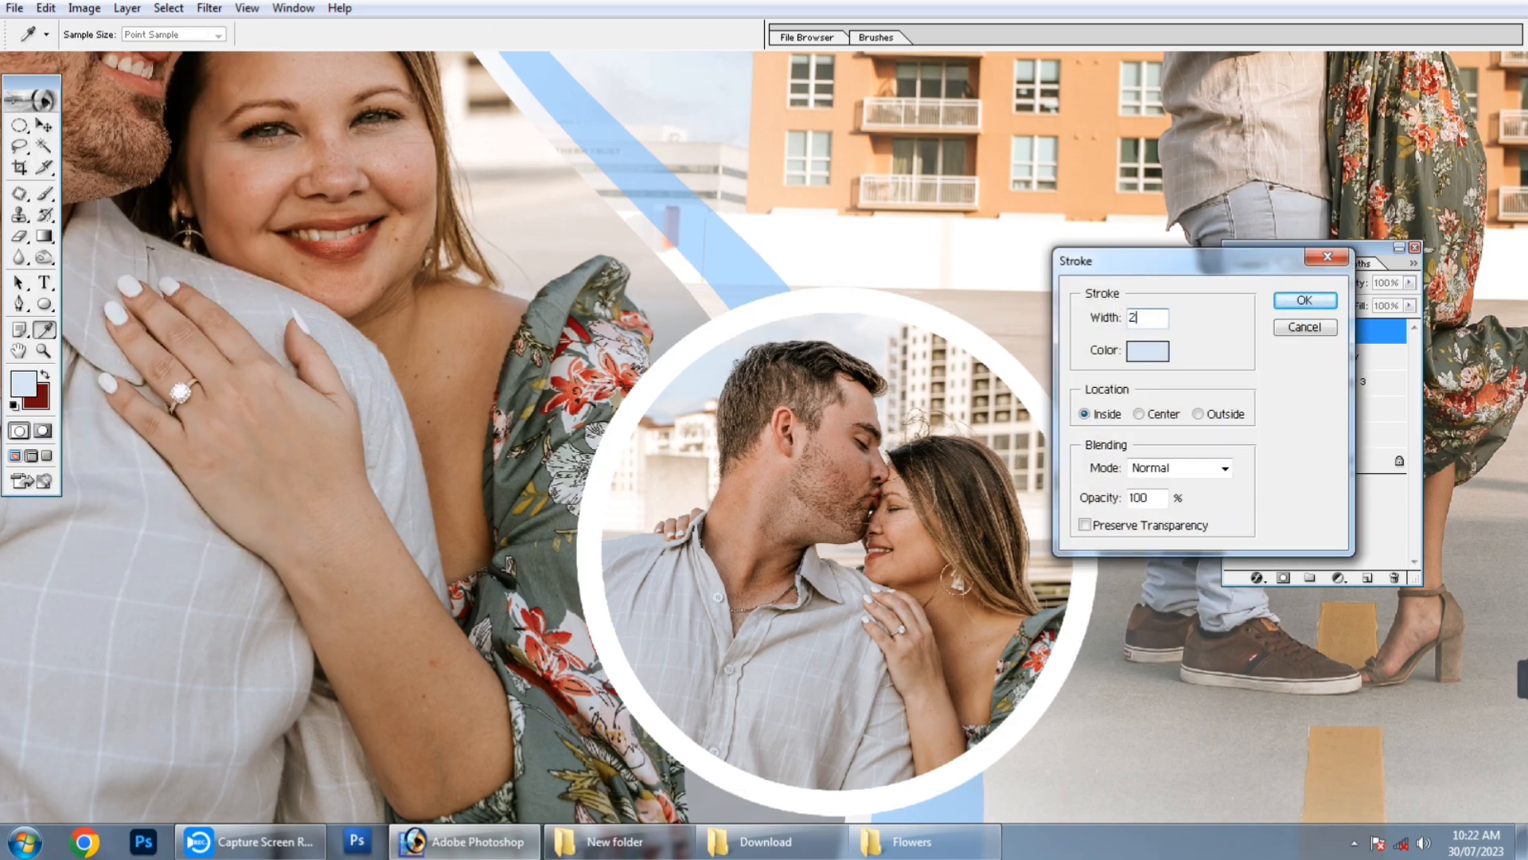
click(1163, 350)
drag(288, 559, 310, 556)
key(Return)
key(Return)
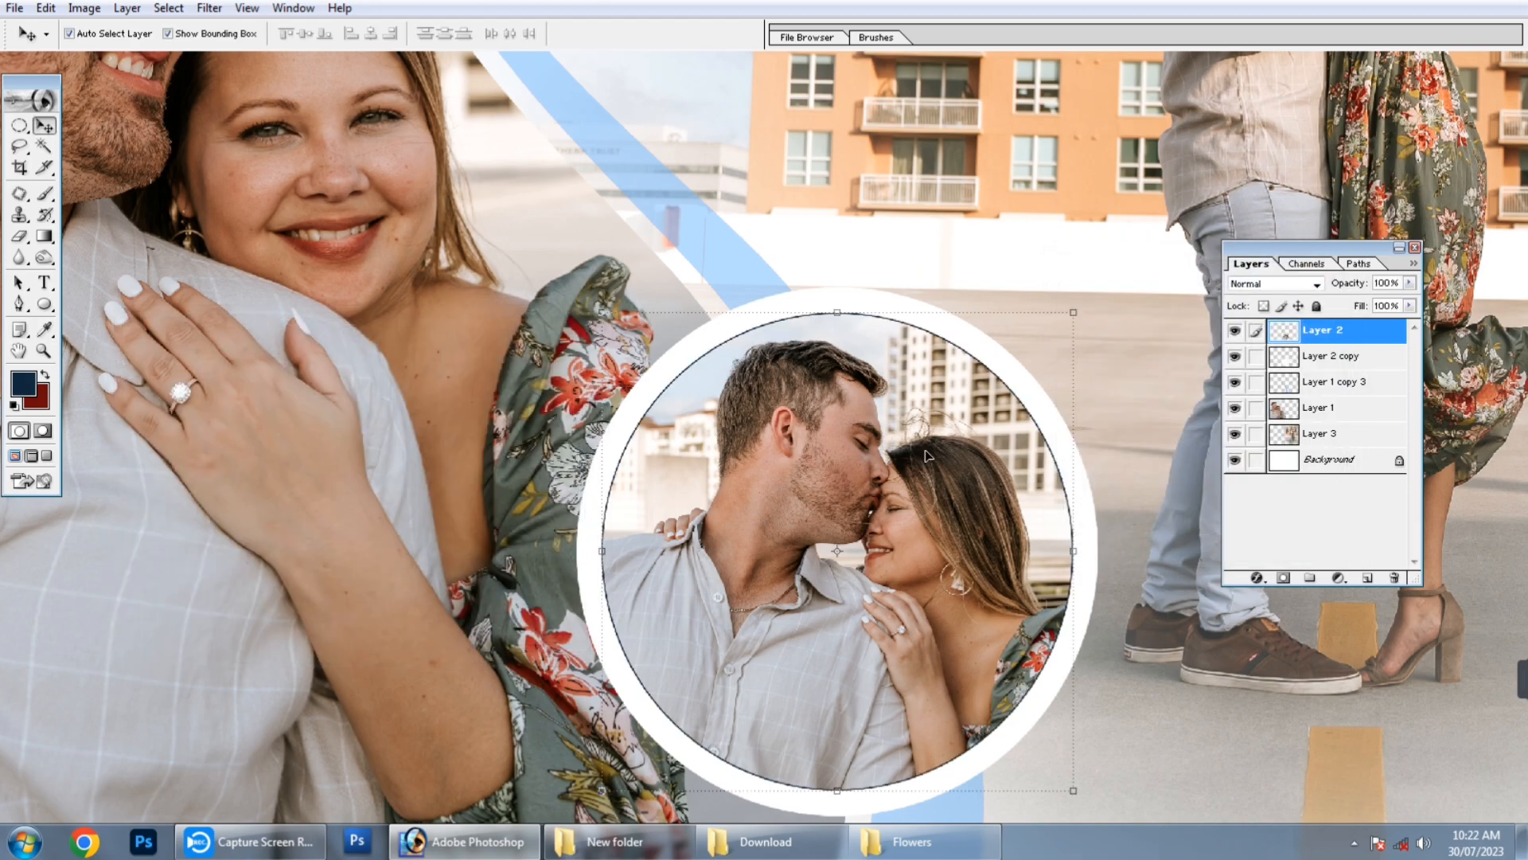
key(ctrl+minus)
key(ctrl+minus)
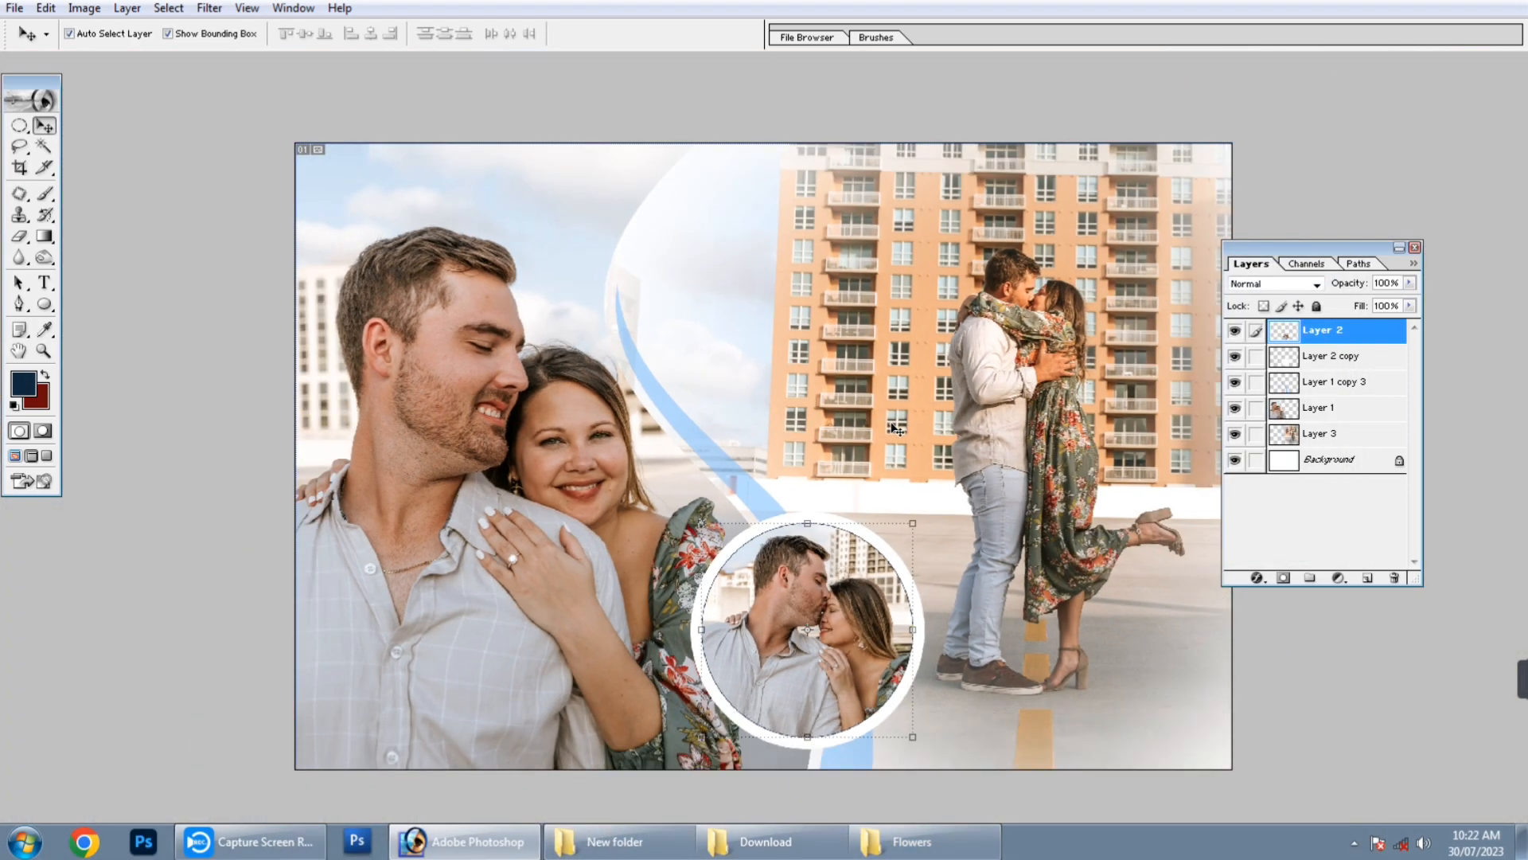
- Open the wedding title collection 01 (10).psd from the Download folder and show the whole page
click(766, 841)
drag(1025, 181, 468, 571)
click(830, 369)
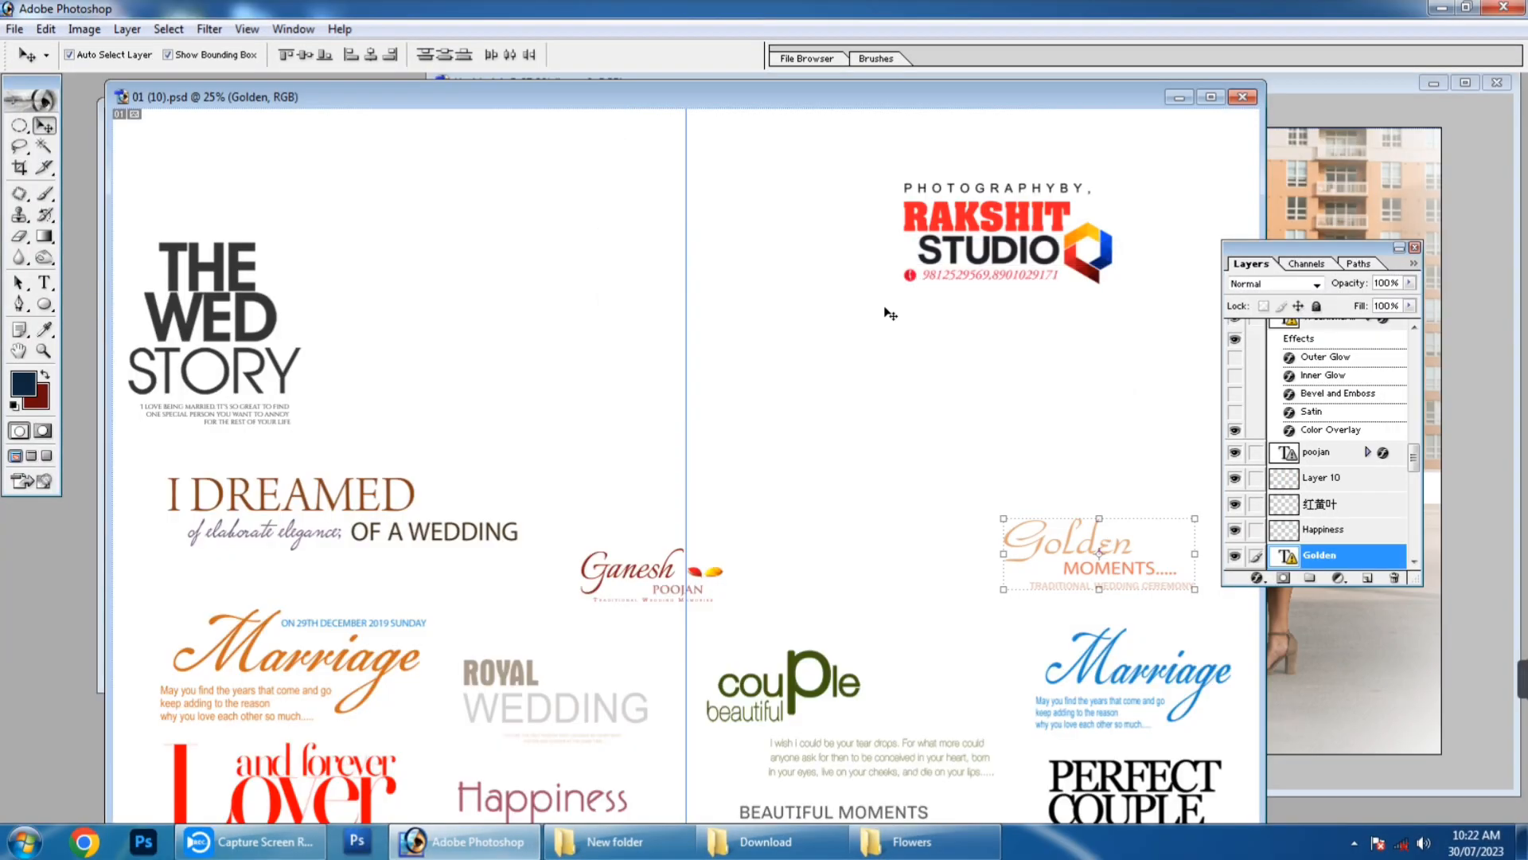
drag(919, 105, 808, 74)
scroll(458, 726, down, 3)
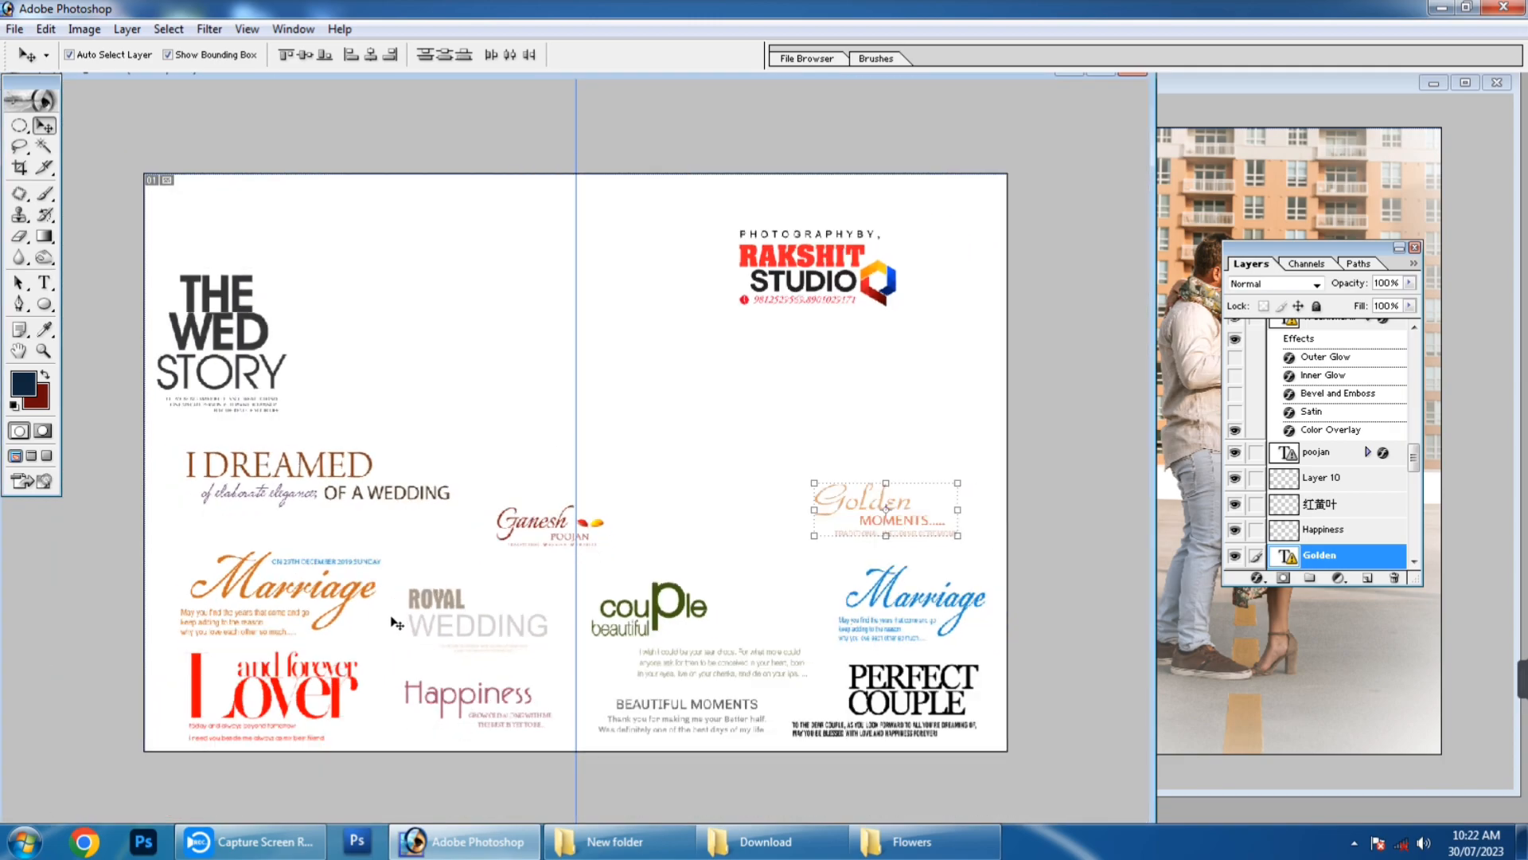
scroll(678, 700, up, 1)
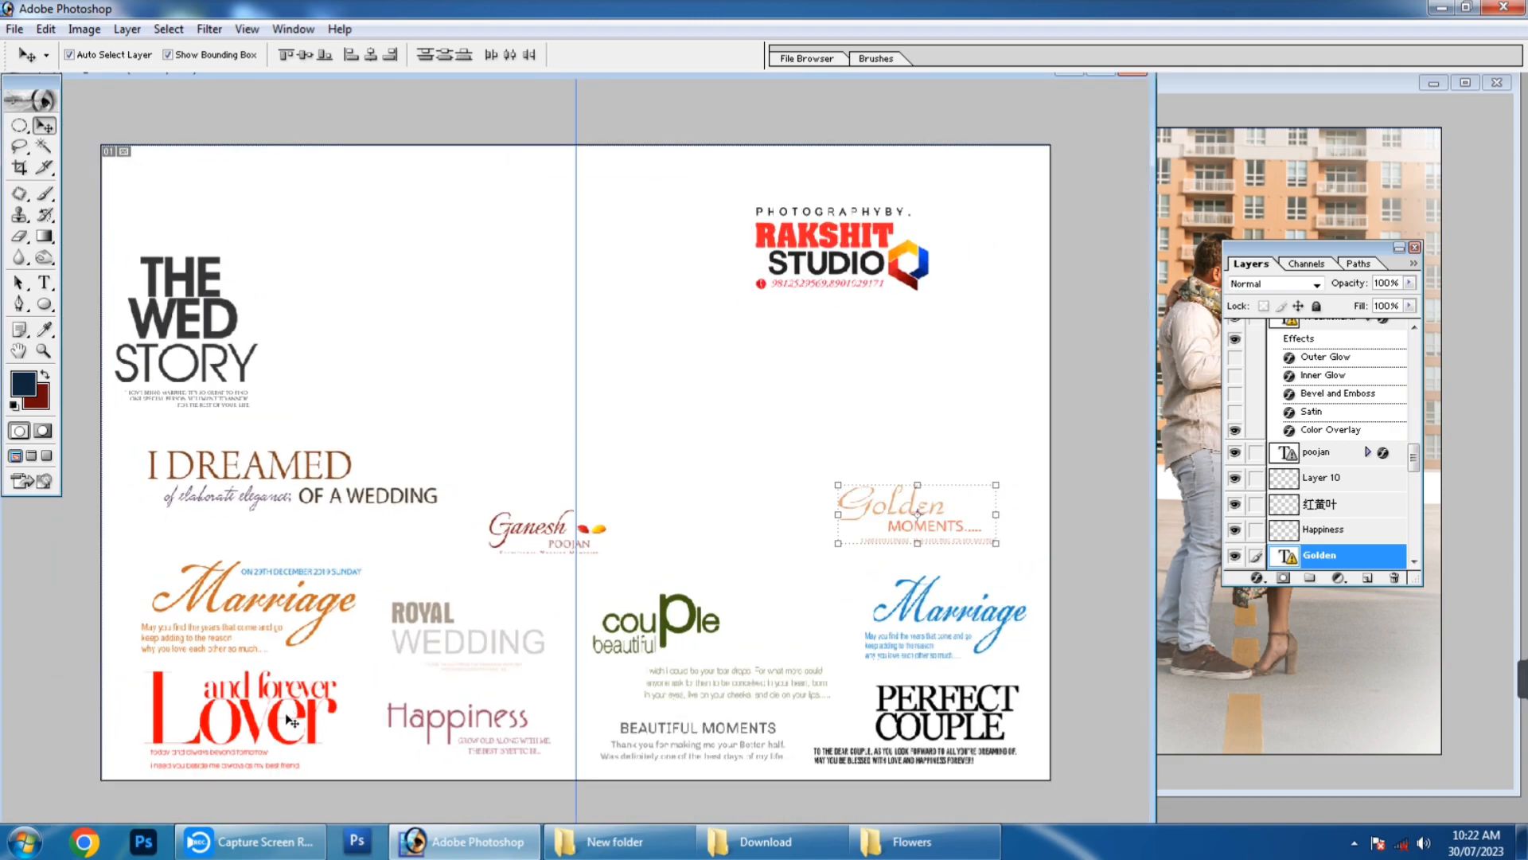
- Copy the Perfect Couple title from the collection into the album page and show the page full screen
click(278, 721)
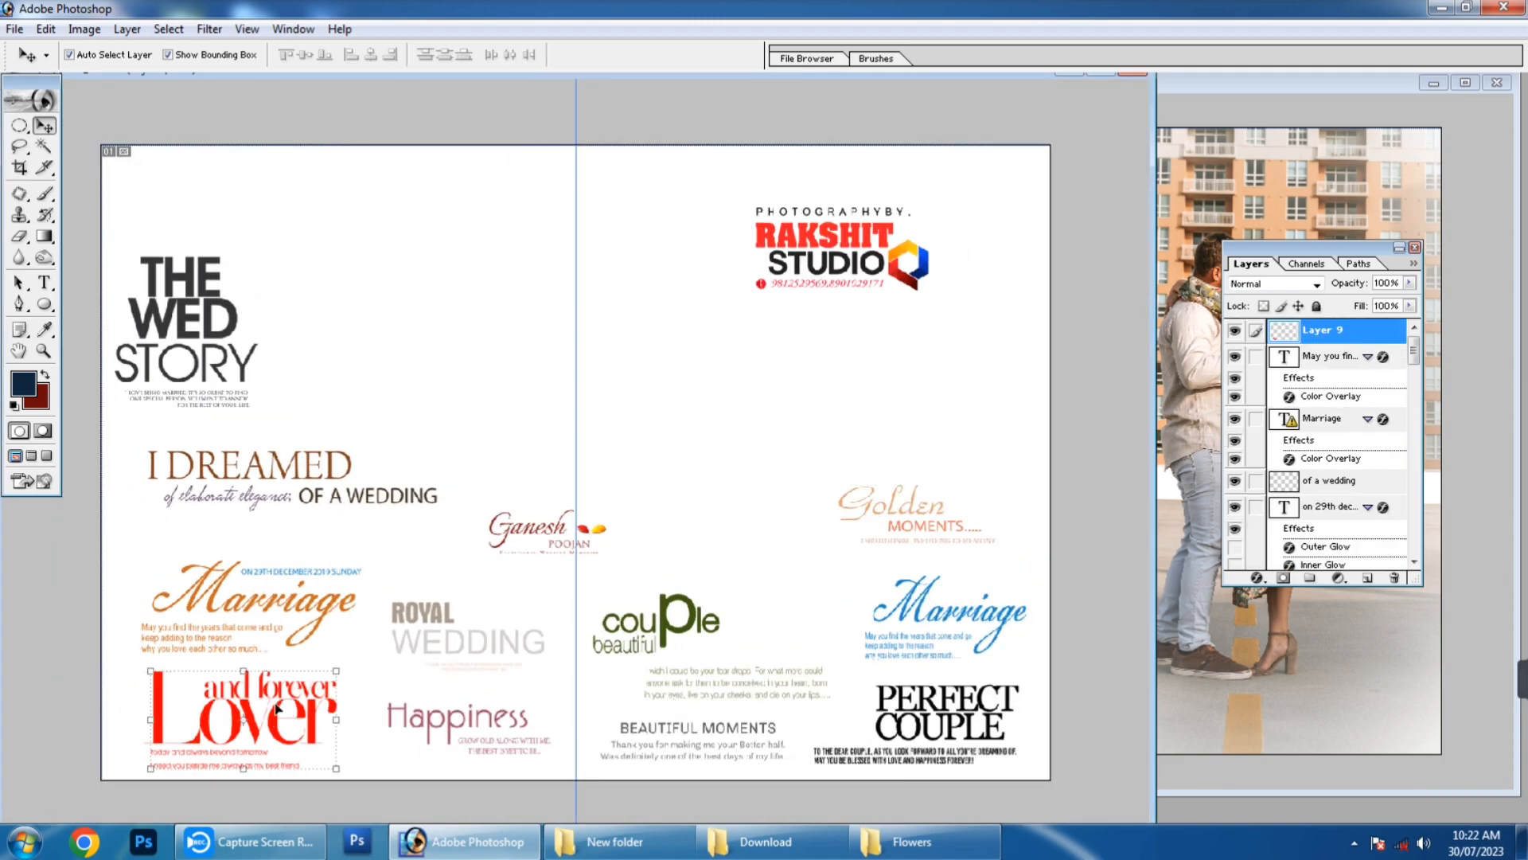
click(939, 713)
drag(914, 709, 1178, 196)
key(f)
key(f)
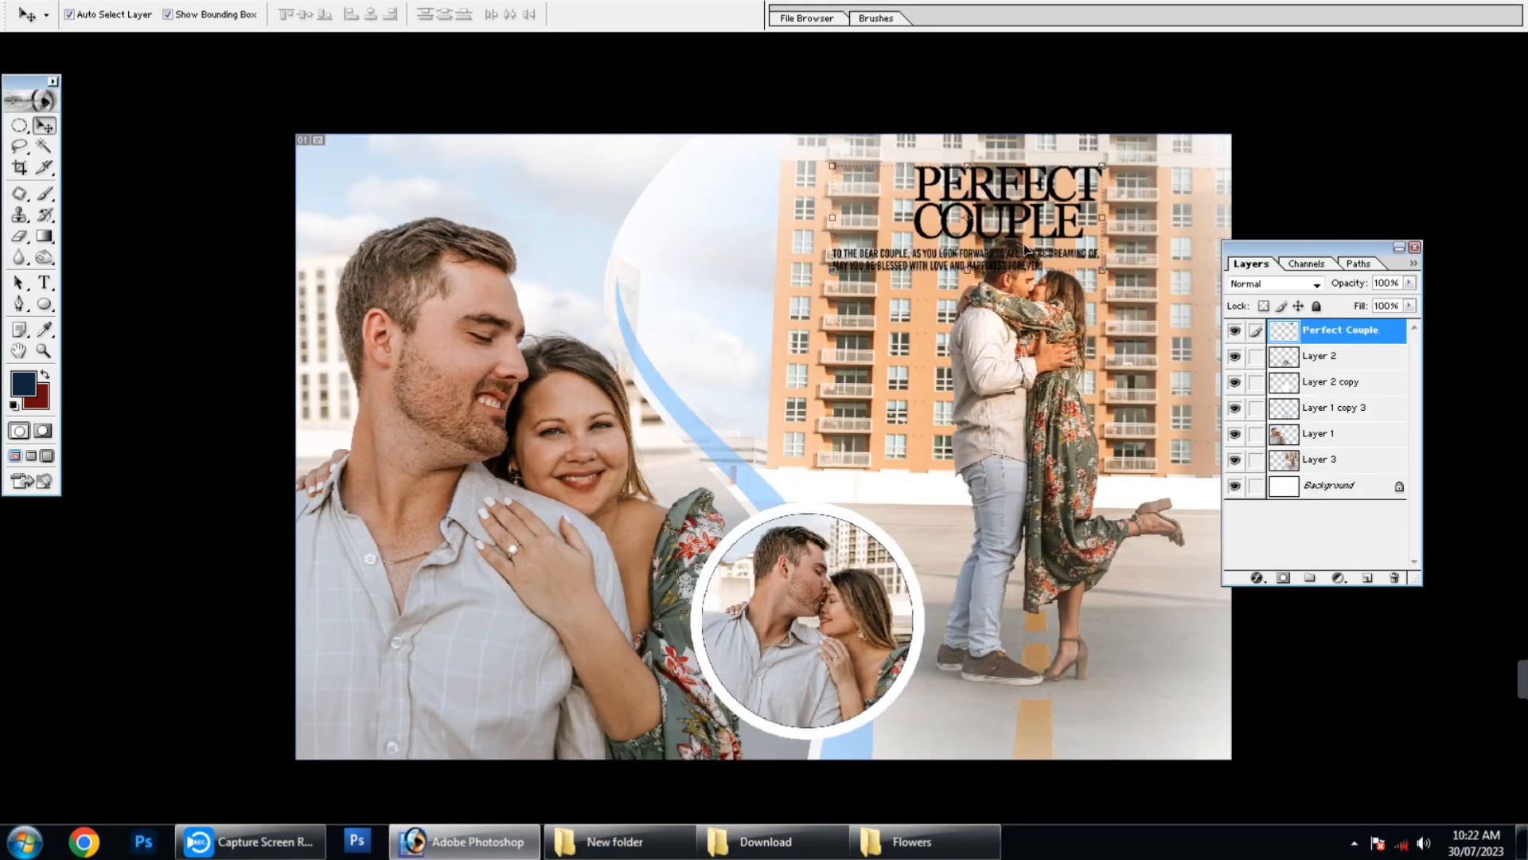
- Scale the Perfect Couple title down and place it over the sky at the top of the curved edge
key(ctrl+t)
drag(1025, 250, 670, 210)
drag(793, 150, 754, 172)
drag(441, 129, 967, 414)
key(Return)
drag(757, 265, 748, 303)
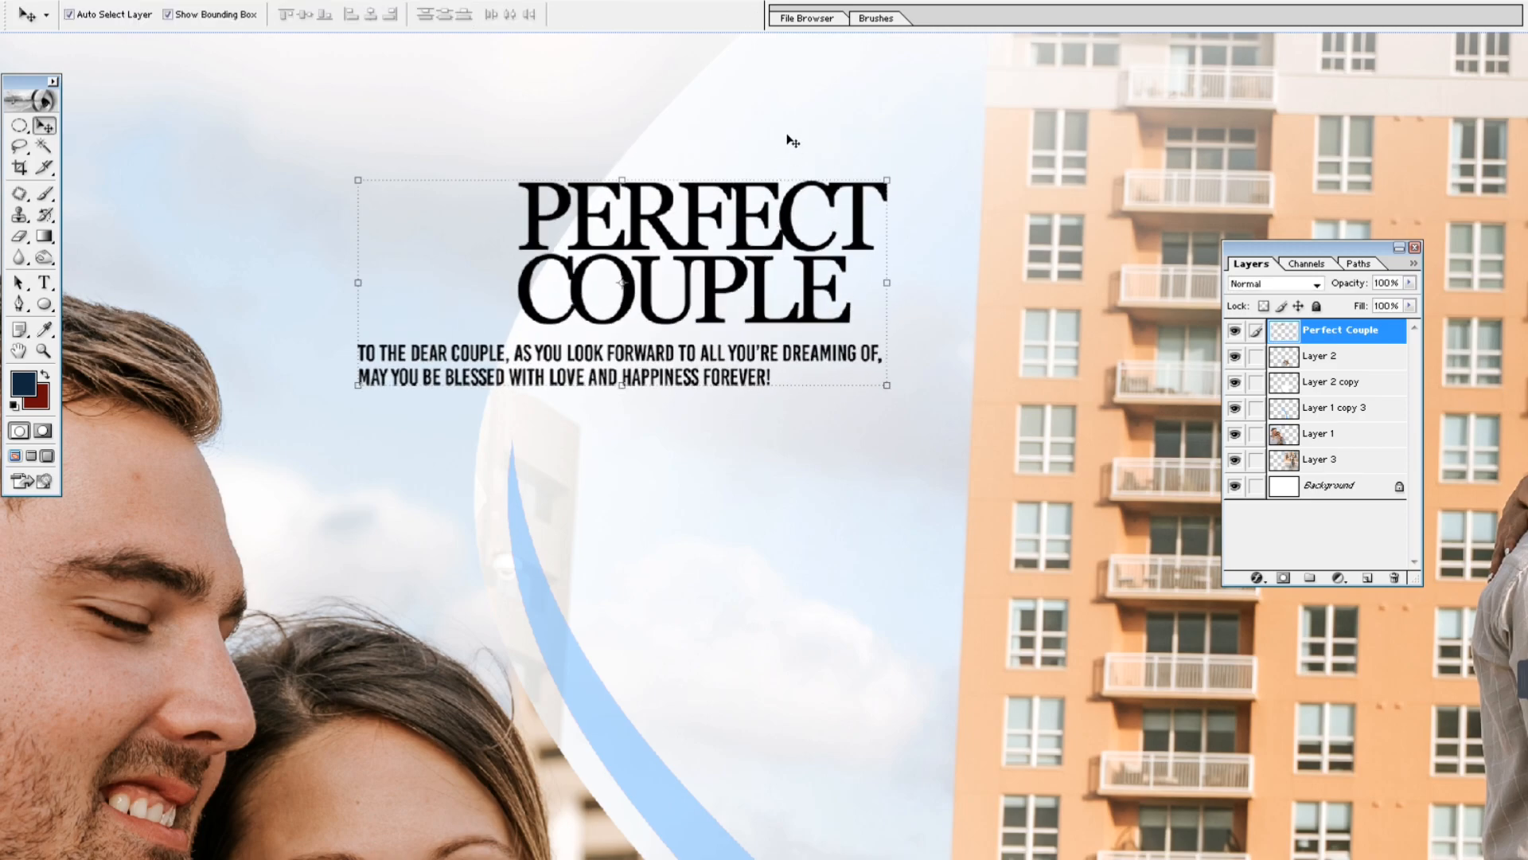
- Copy a tall, narrow rectangular area of the Background layer, crossing the Perfect Couple title, to a new layer
right_click(788, 128)
click(830, 163)
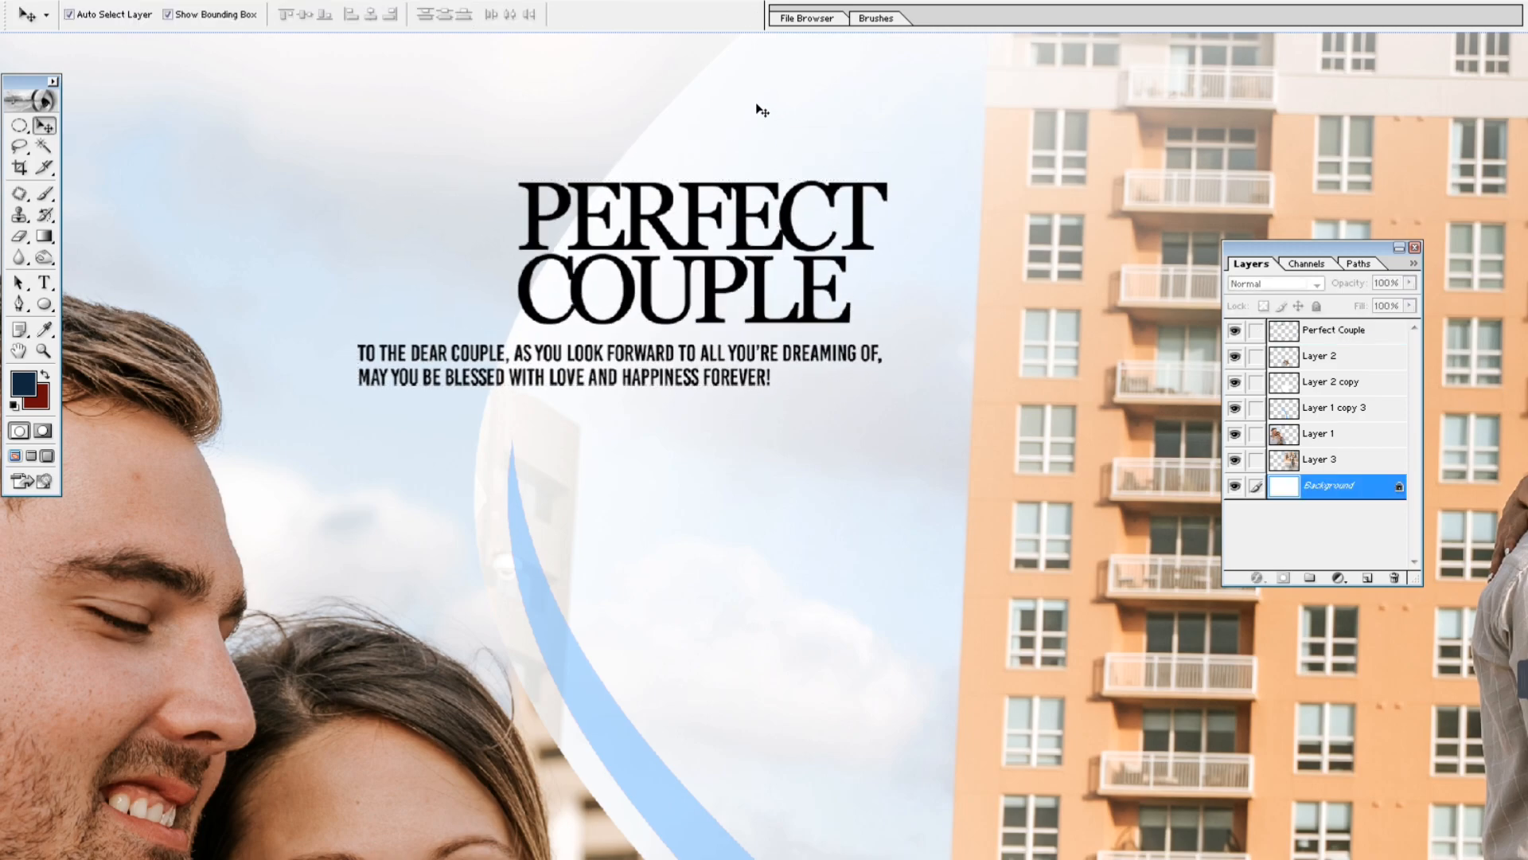
key(m)
drag(770, 418, 786, 472)
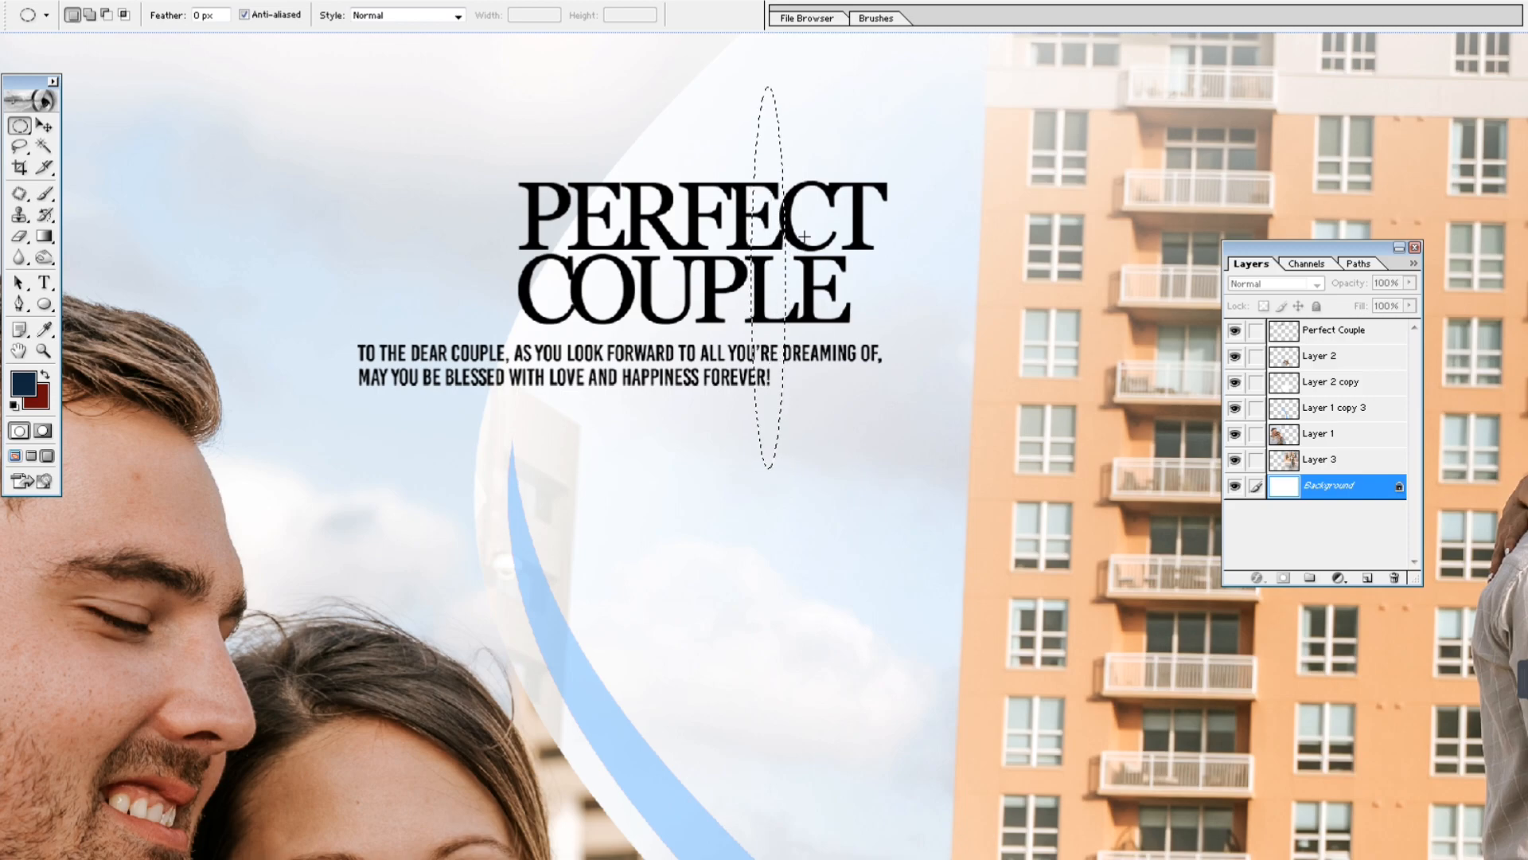
key(shift+m)
drag(736, 86, 781, 488)
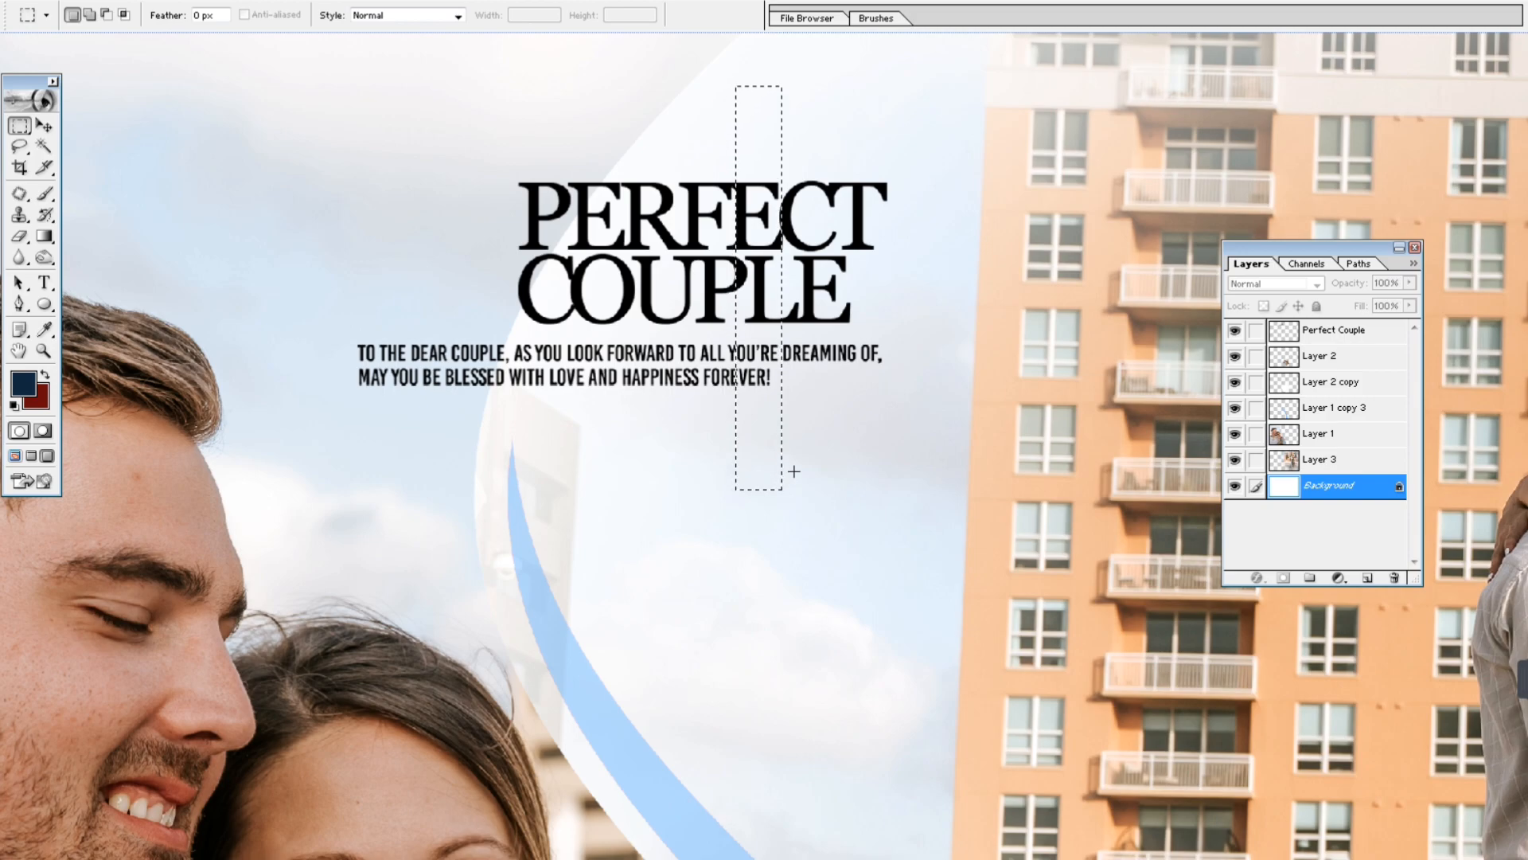
key(ctrl+j)
- Fill the narrow strip on Layer 4 with light blue sampled from the curved ribbon and deselect it
key(i)
key(ctrl+u)
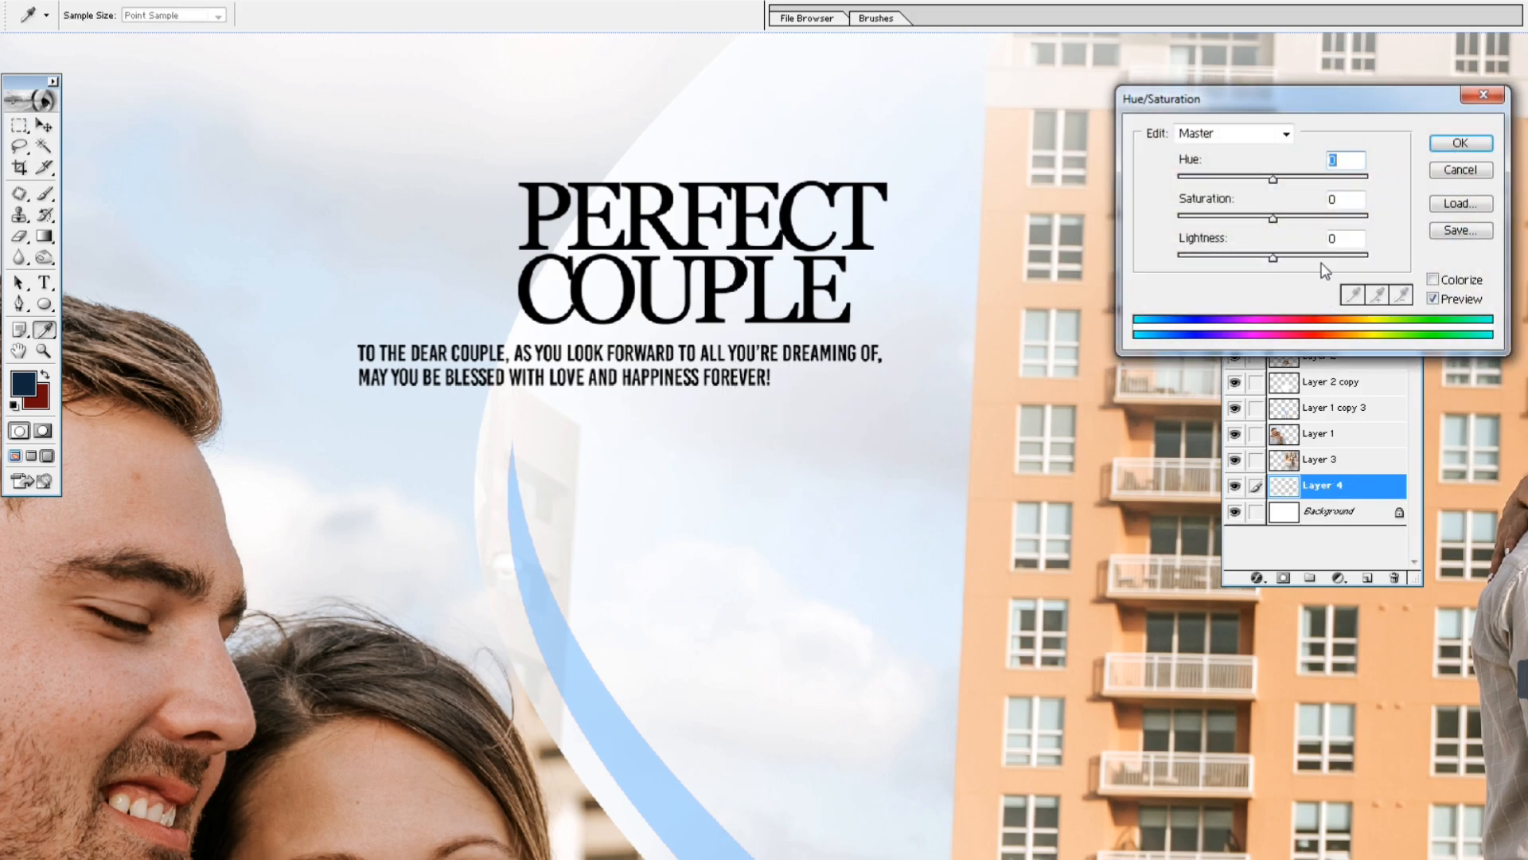
key(Escape)
click(587, 678)
key(alt+s)
key(e)
key(alt+BackSpace)
key(ctrl+d)
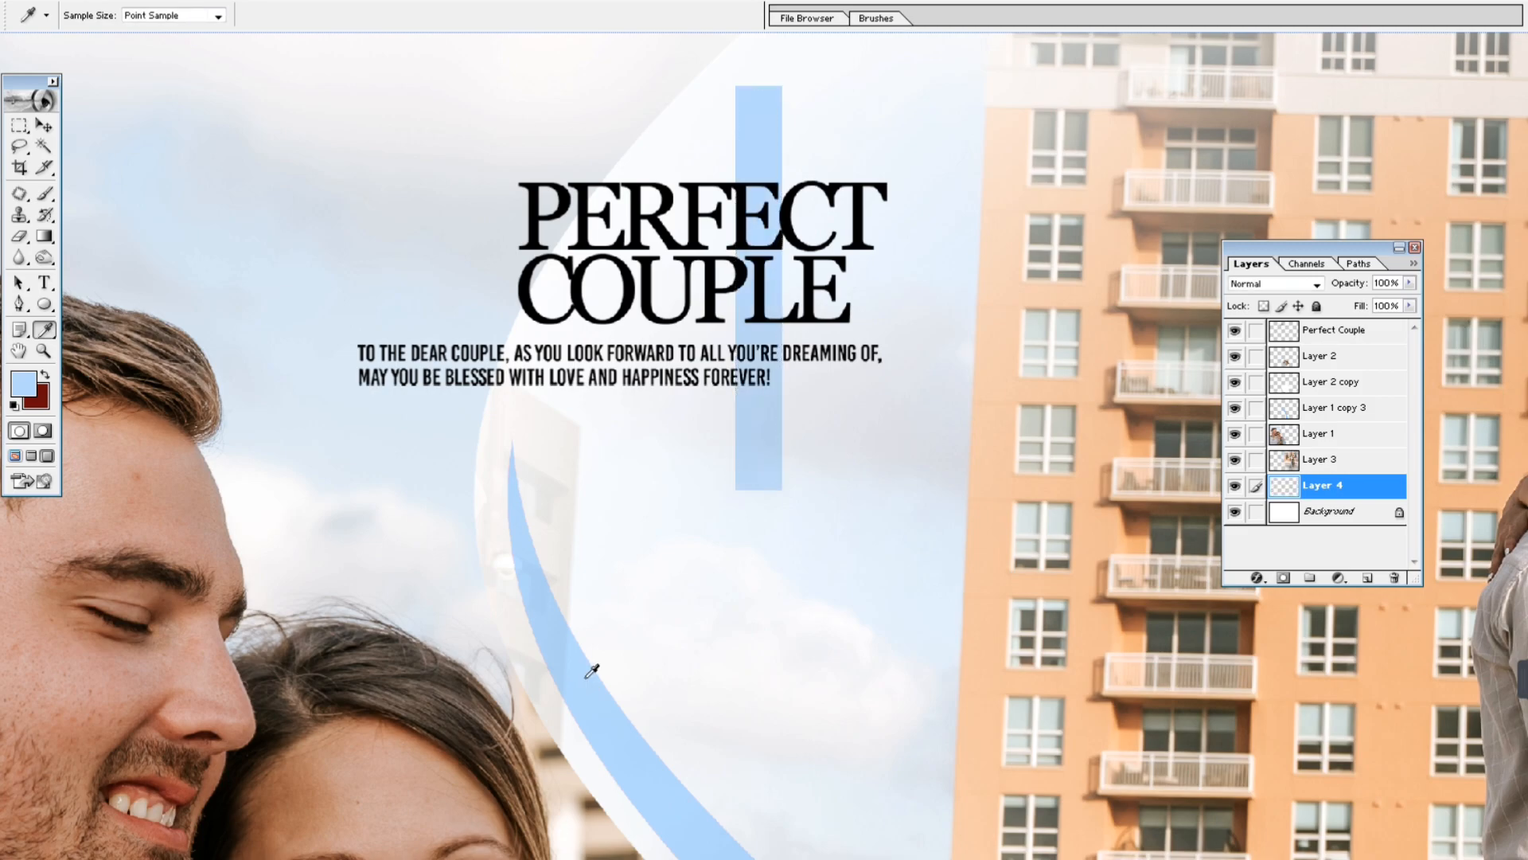
key(v)
key(m)
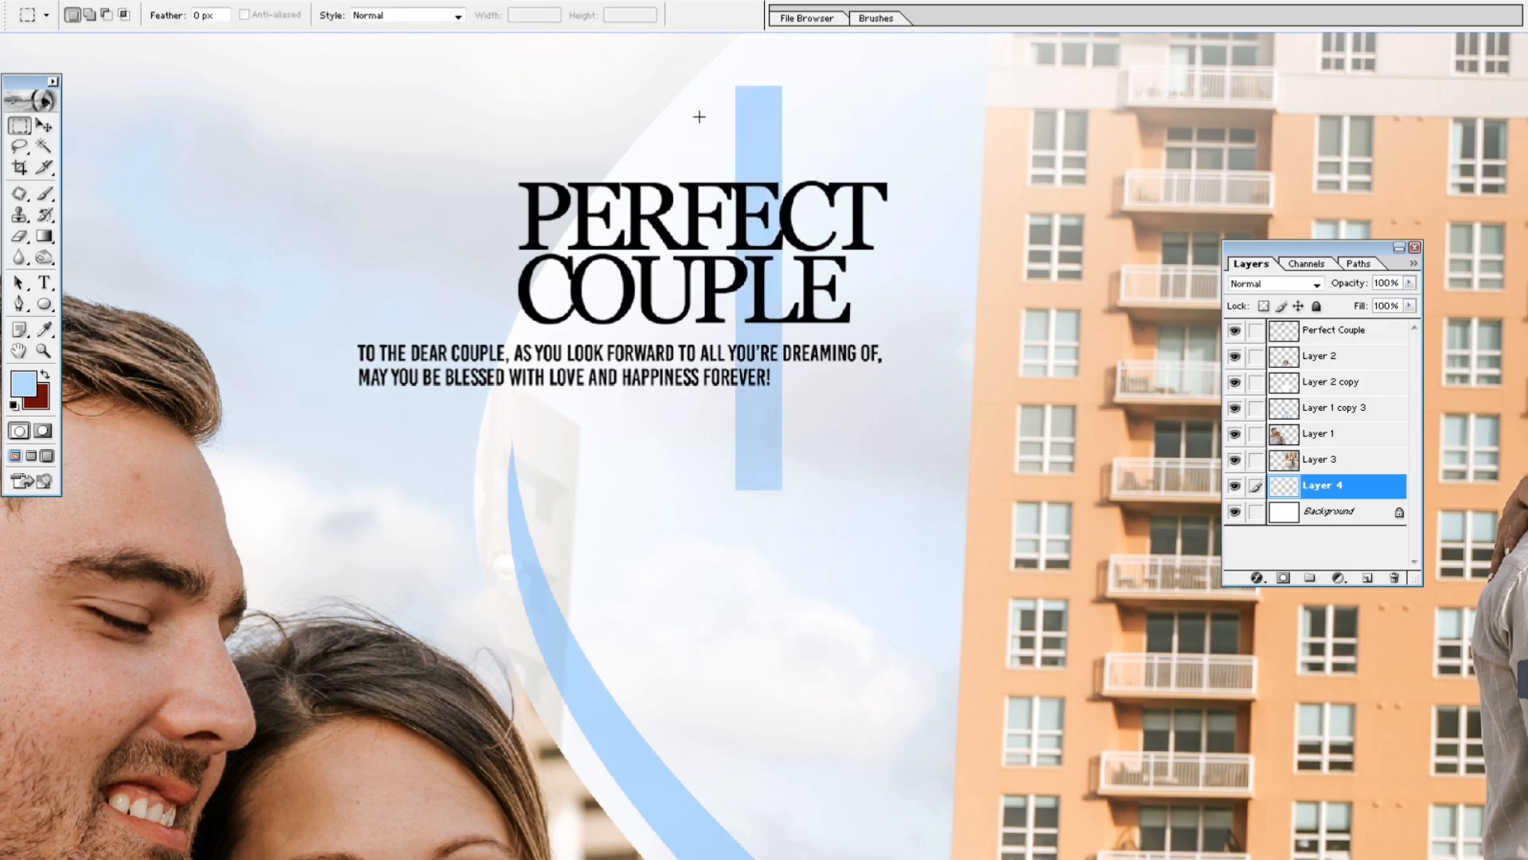
- Delete the middle section of the light blue strip behind the title and place a duplicate strip close beside it on the right
drag(950, 333, 936, 406)
key(Delete)
key(ctrl+d)
key(v)
drag(758, 125, 840, 130)
shift+right_click(796, 131)
click(818, 141)
click(285, 14)
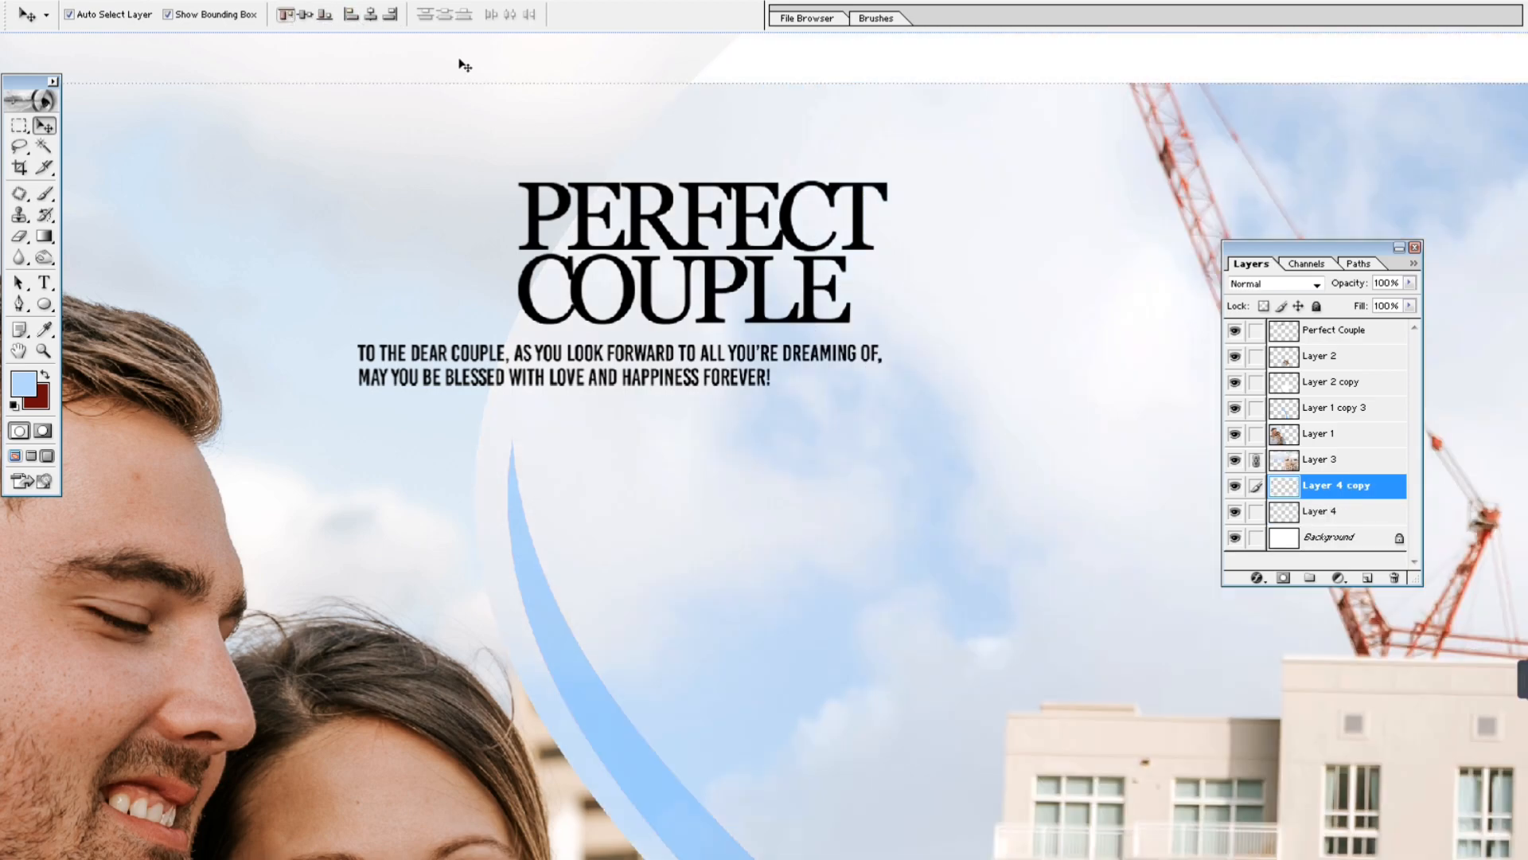
key(ctrl+z)
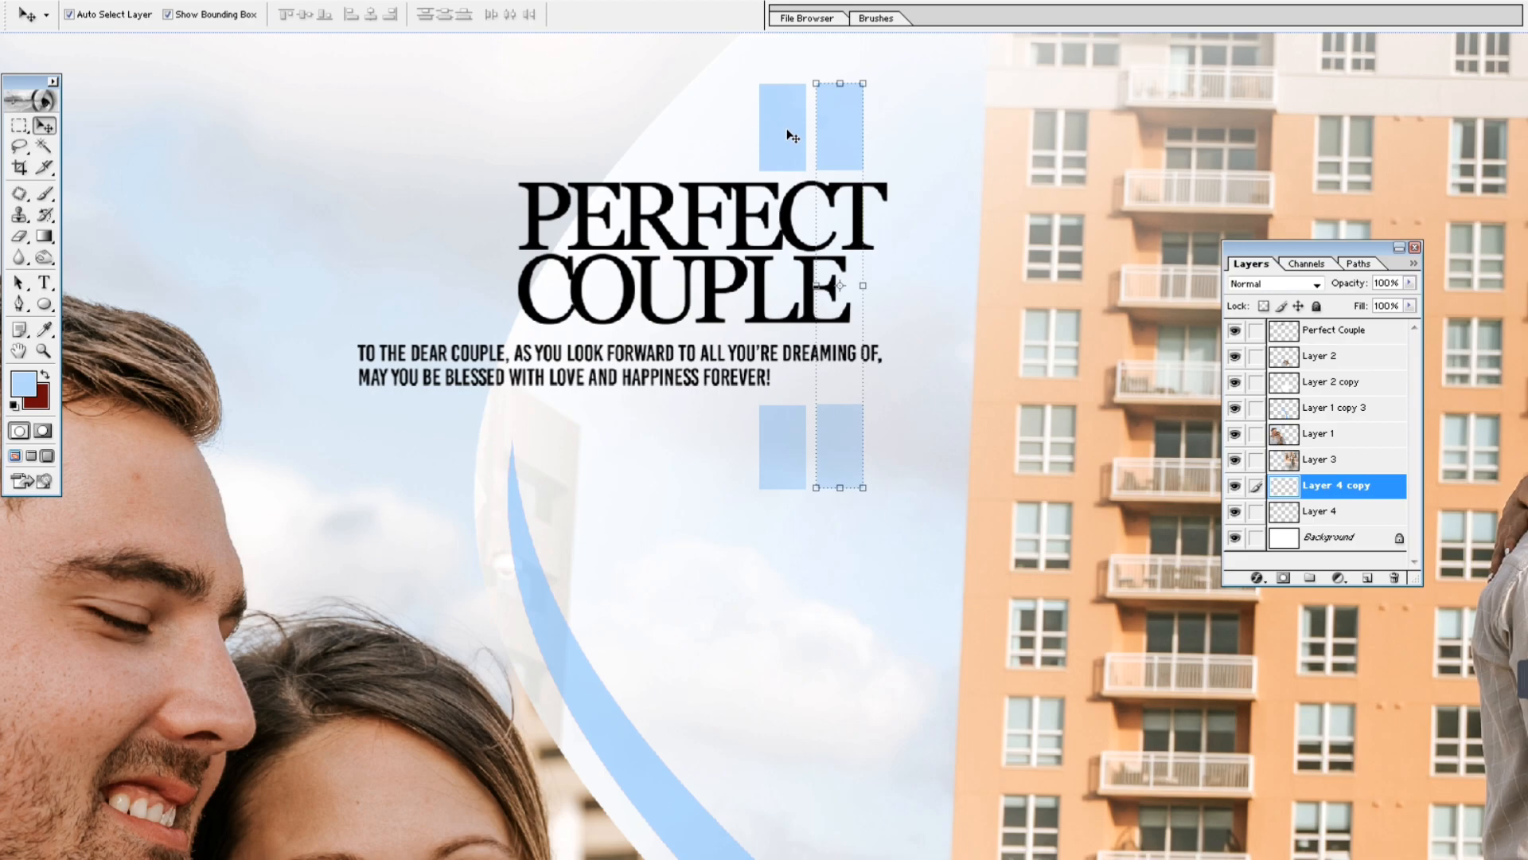
- Link the two blue strip layers under the title and align their top edges
right_click(789, 124)
click(832, 160)
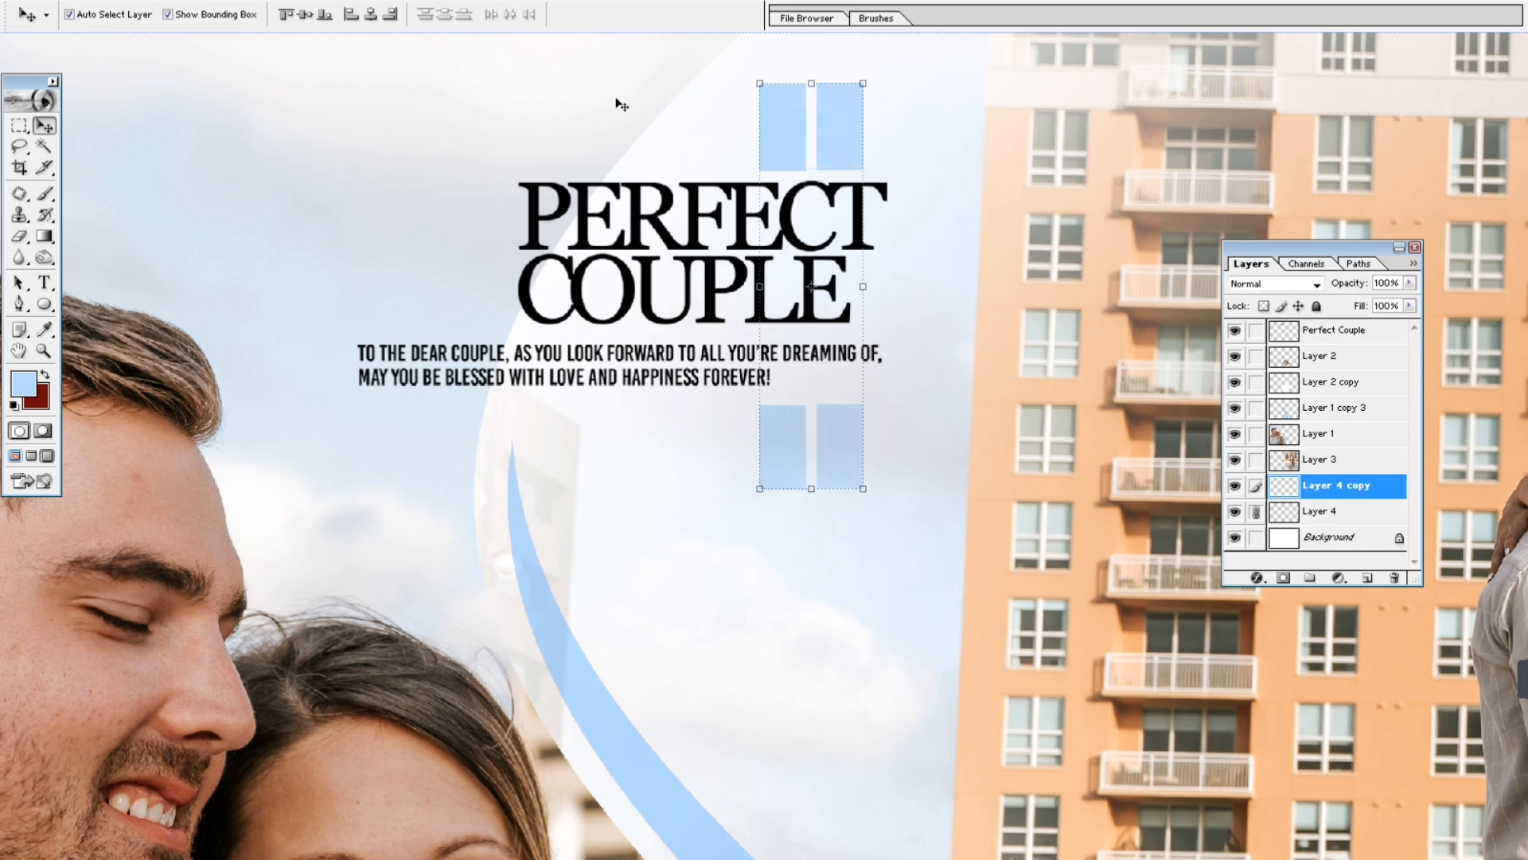
click(292, 19)
drag(824, 149, 828, 149)
- Crop along the full page edges at 18 x 12 in and 200 pixels/inch to trim the photo areas extending beyond the canvas
key(ctrl+0)
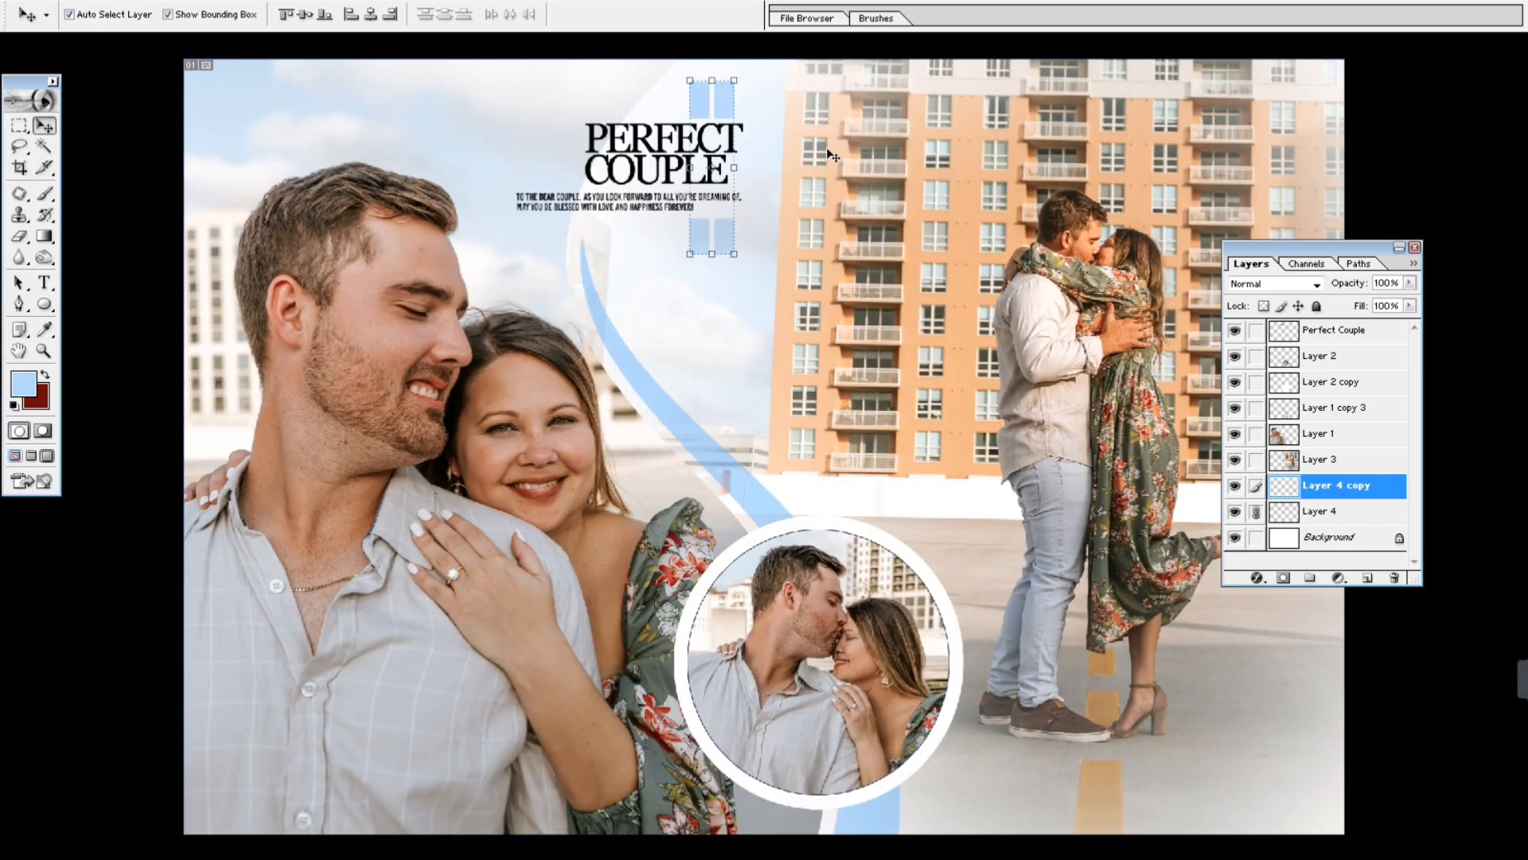
key(ctrl+minus)
click(742, 388)
key(ctrl+minus)
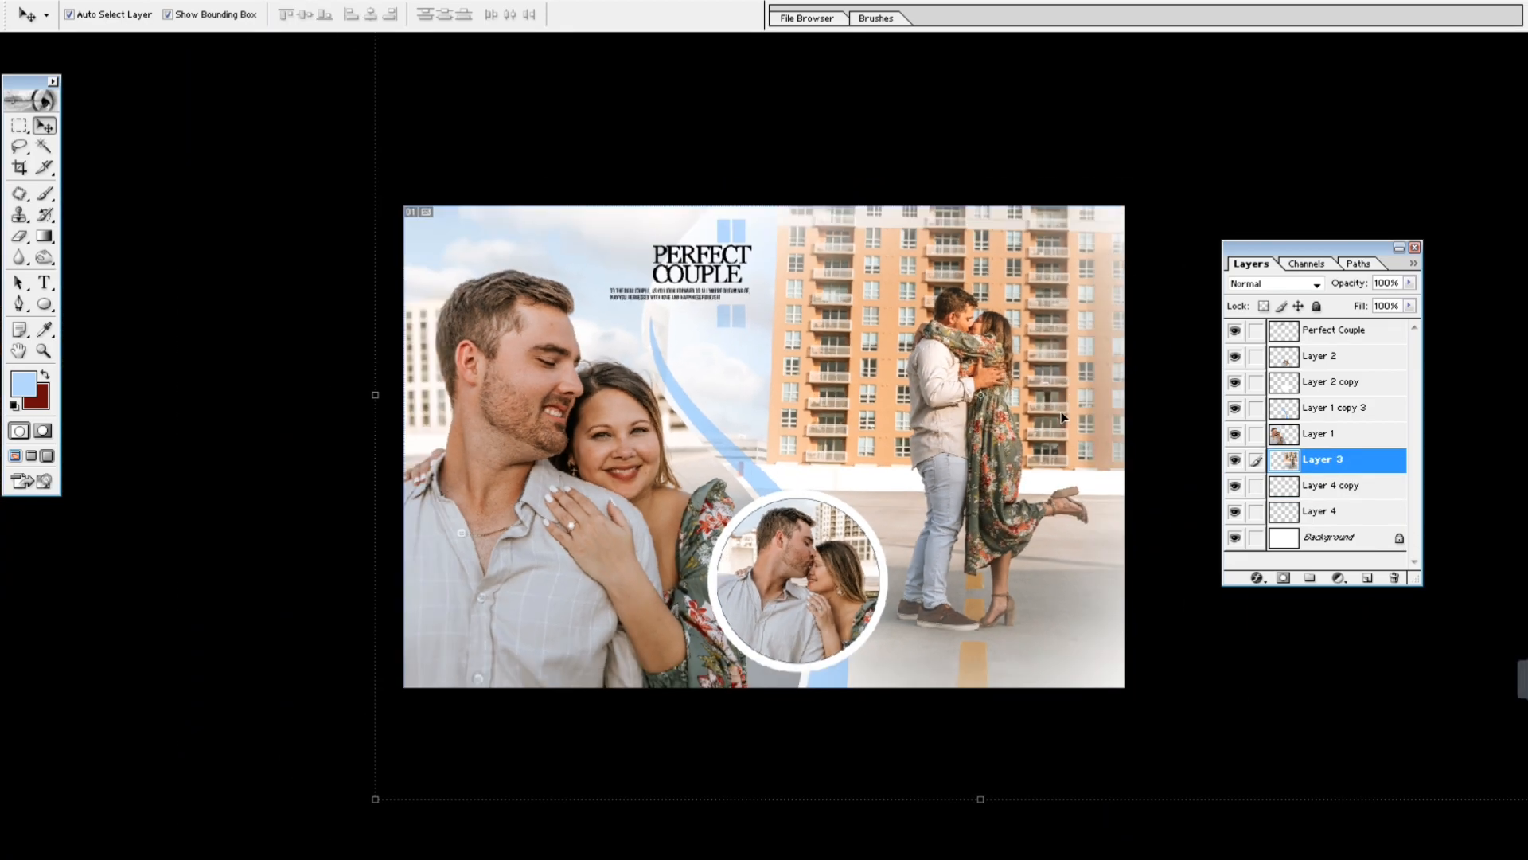
key(ctrl+minus)
key(c)
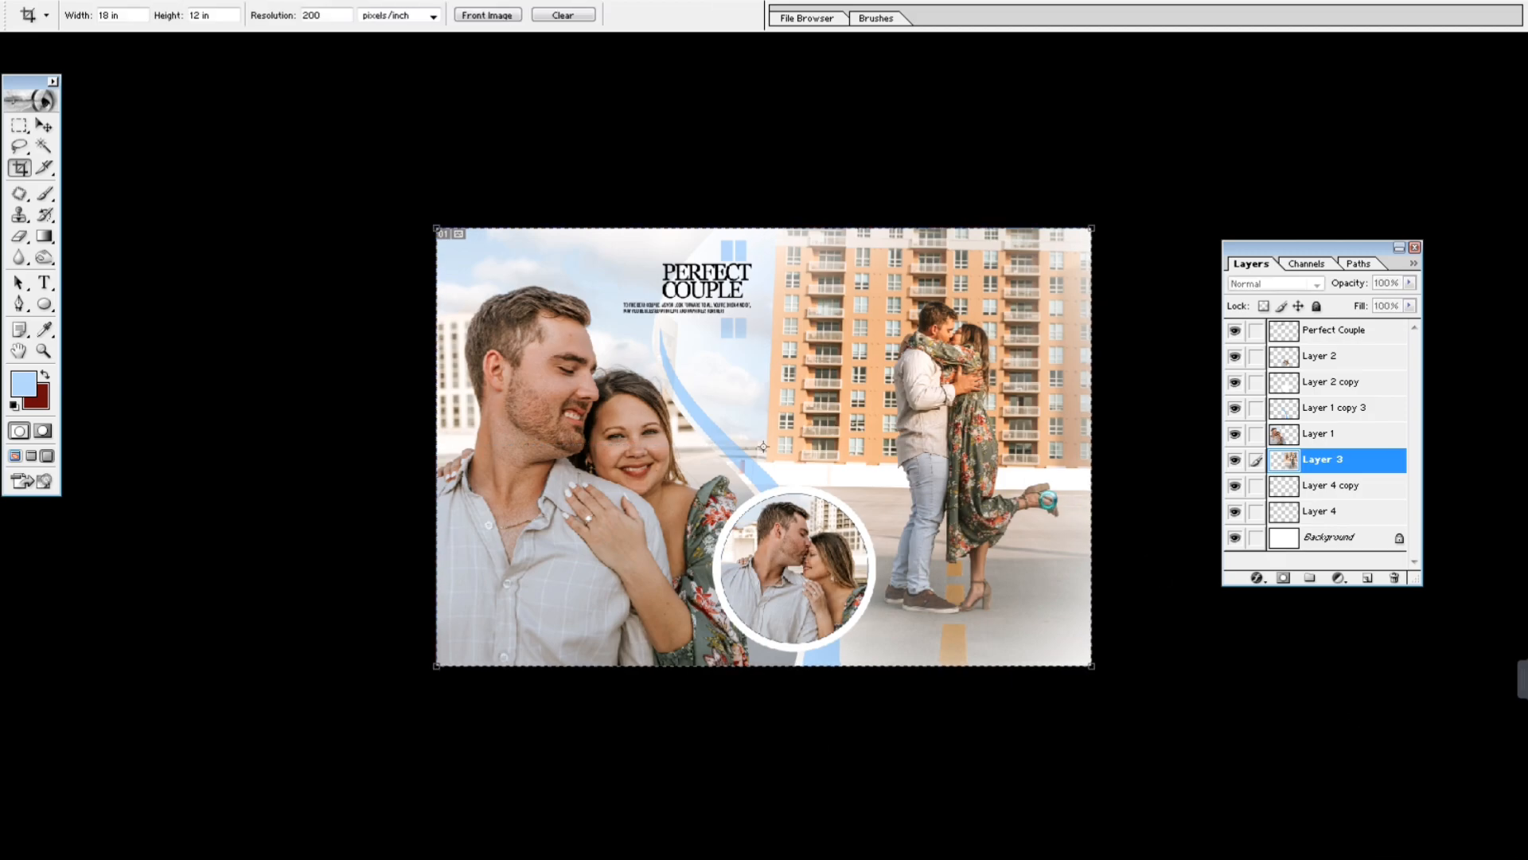
key(v)
key(ctrl+plus)
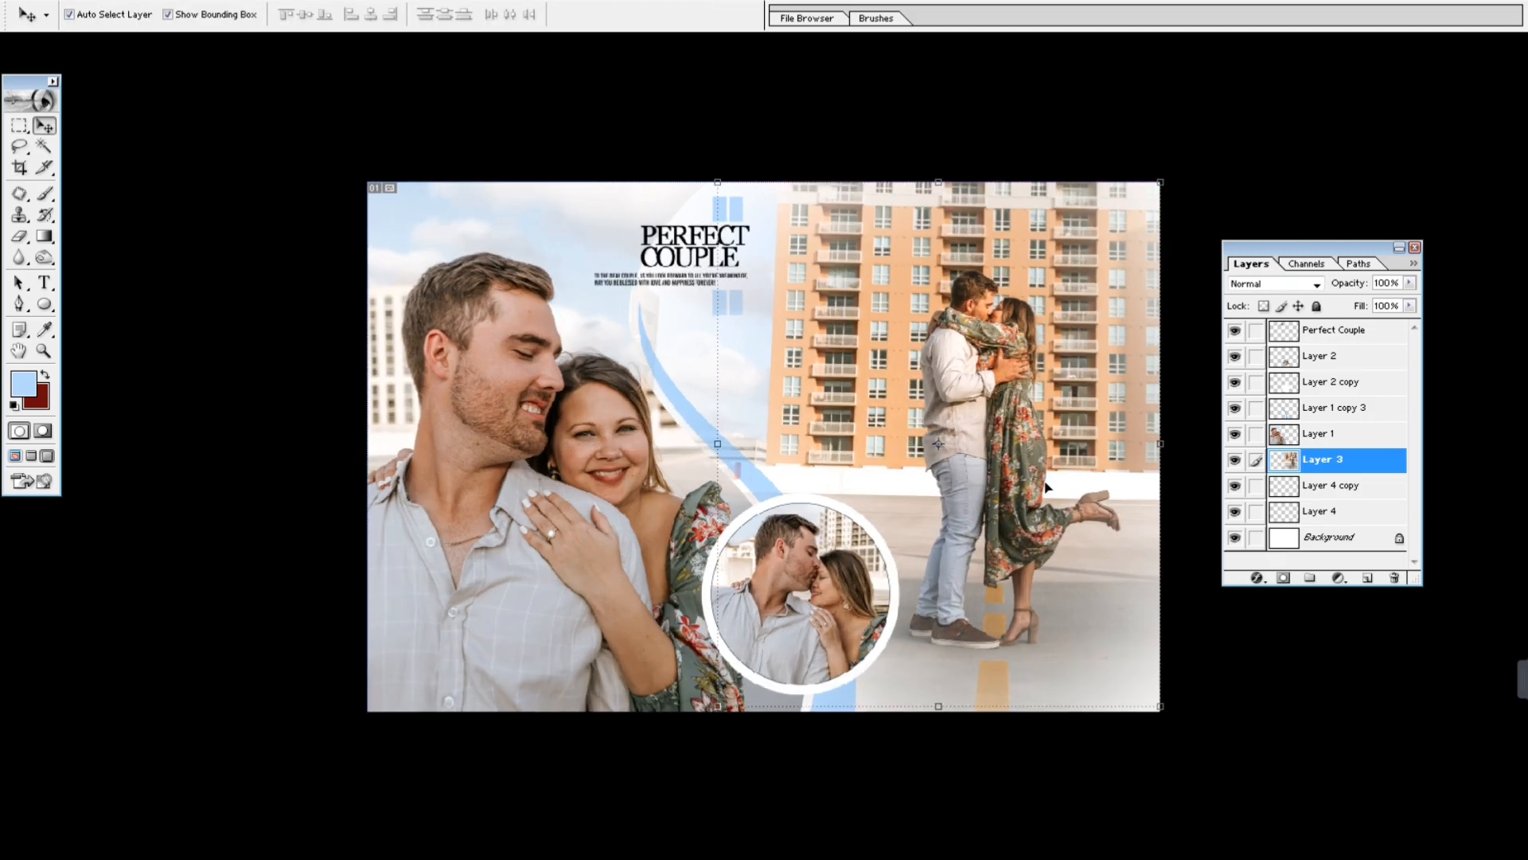